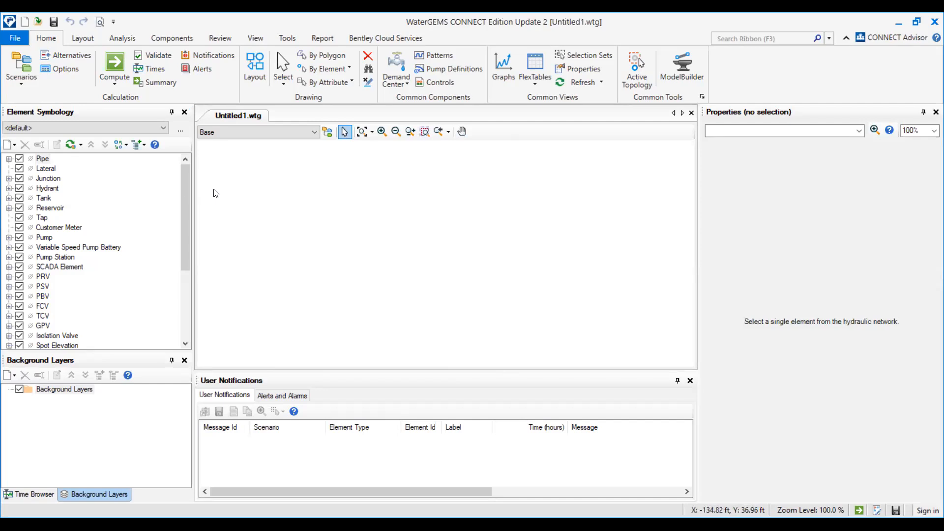
Step: Fill in the project information with the title Water Supply System, the engineer's name and the company CES Consultant
{"action": "left_click", "coordinate": [15, 38]}
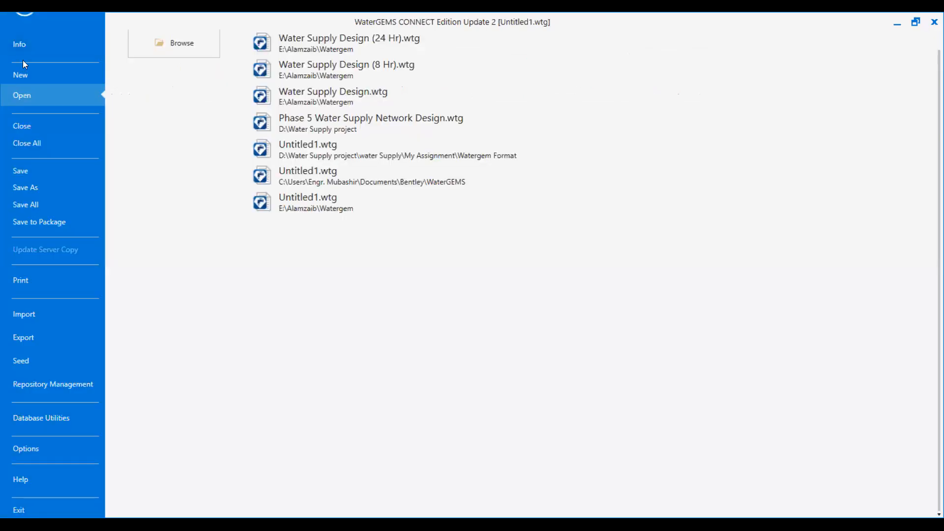
{"action": "left_click", "coordinate": [30, 44]}
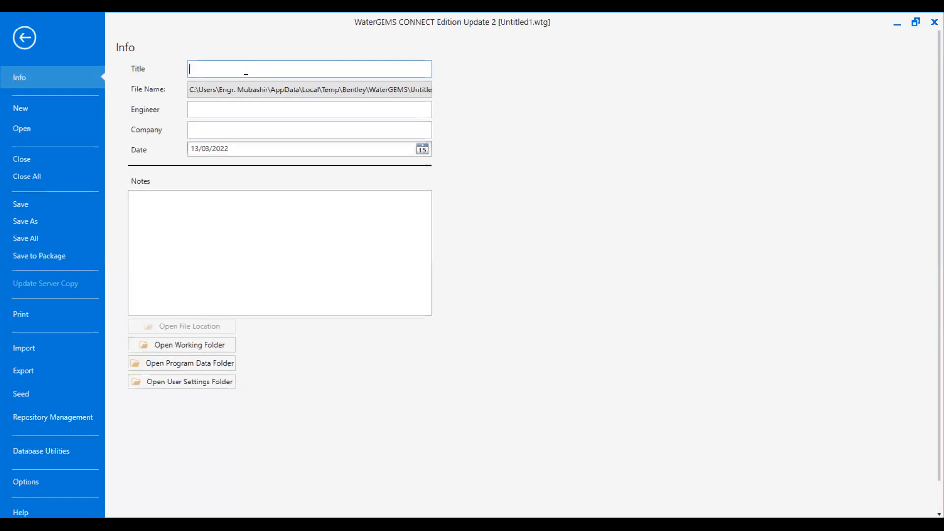
{"action": "type", "text": "Water Supply System"}
{"action": "left_click", "coordinate": [231, 108]}
{"action": "type", "text": "Eng"}
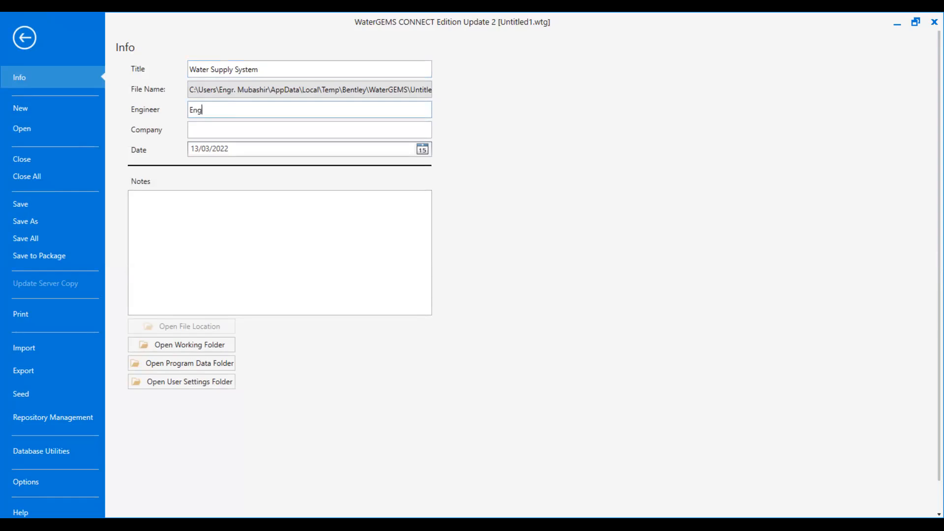
{"action": "type", "text": "r. Mubashir Sheheryar"}
{"action": "left_click", "coordinate": [242, 124]}
{"action": "type", "text": "C"}
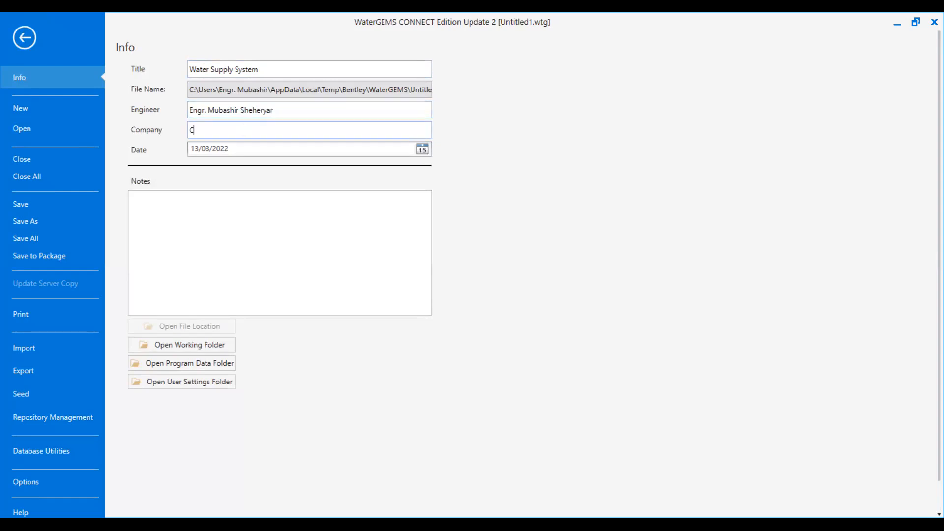
{"action": "type", "text": "ES Consultant"}
{"action": "left_click", "coordinate": [416, 195]}
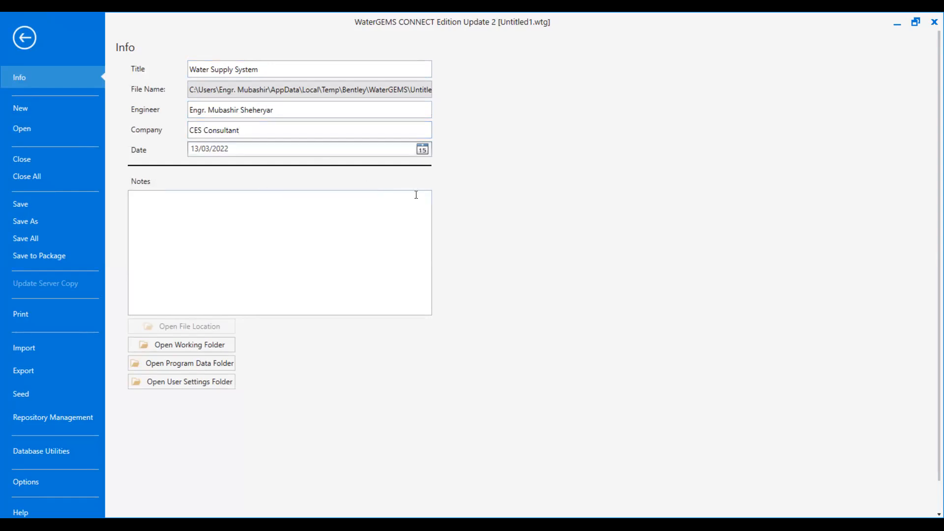
{"action": "left_click", "coordinate": [27, 46]}
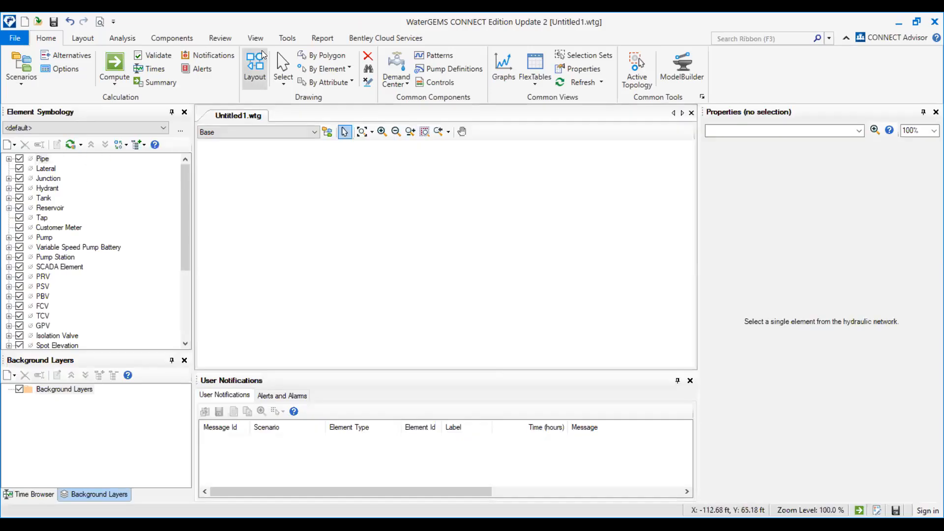
Step: Open the Options dialog from the tools, move it aside and close it
{"action": "left_click", "coordinate": [286, 39]}
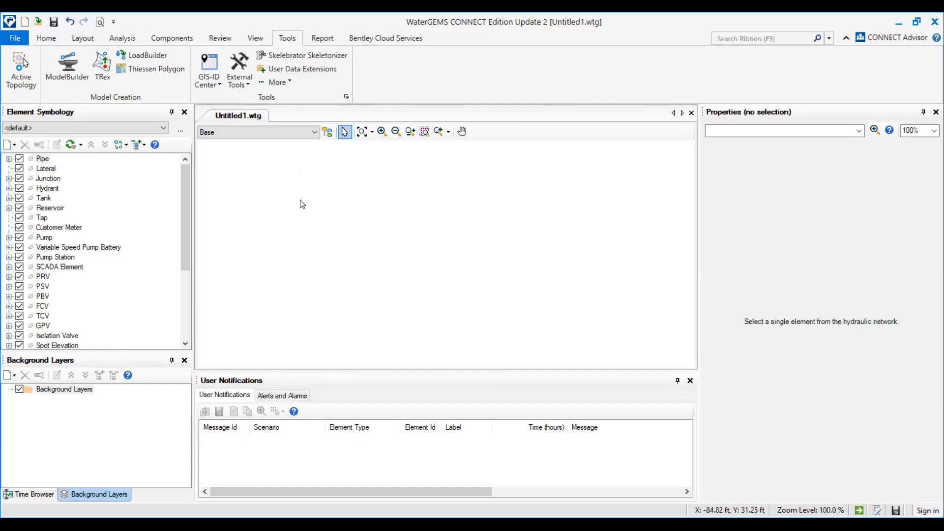
{"action": "left_click", "coordinate": [293, 83]}
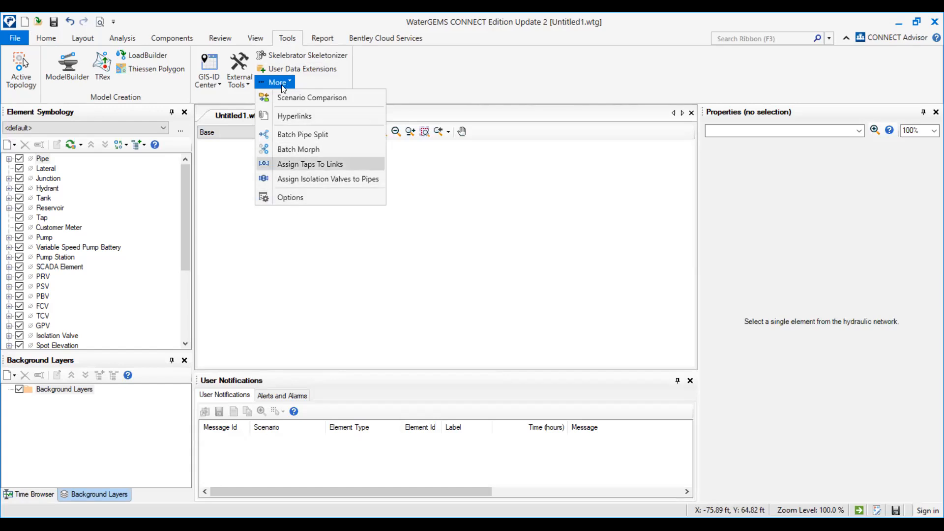
{"action": "left_click", "coordinate": [293, 197]}
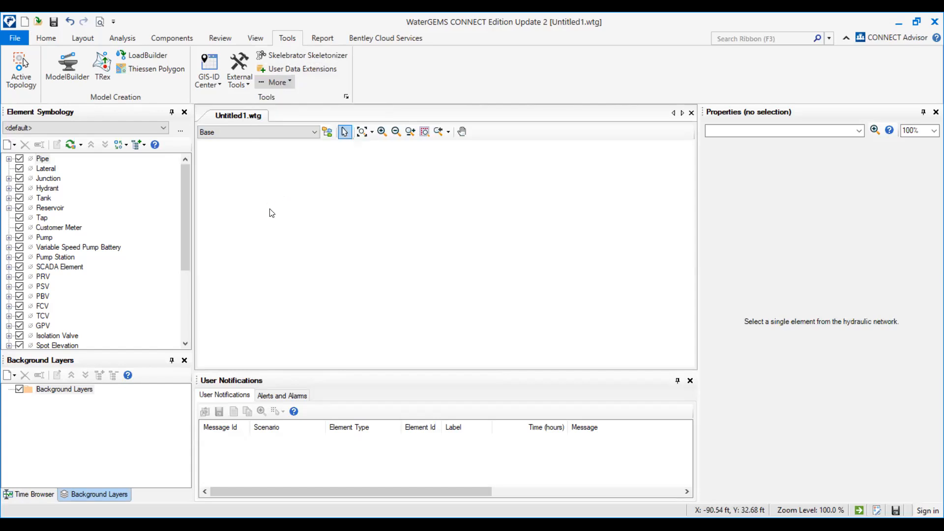
{"action": "left_click", "coordinate": [616, 93]}
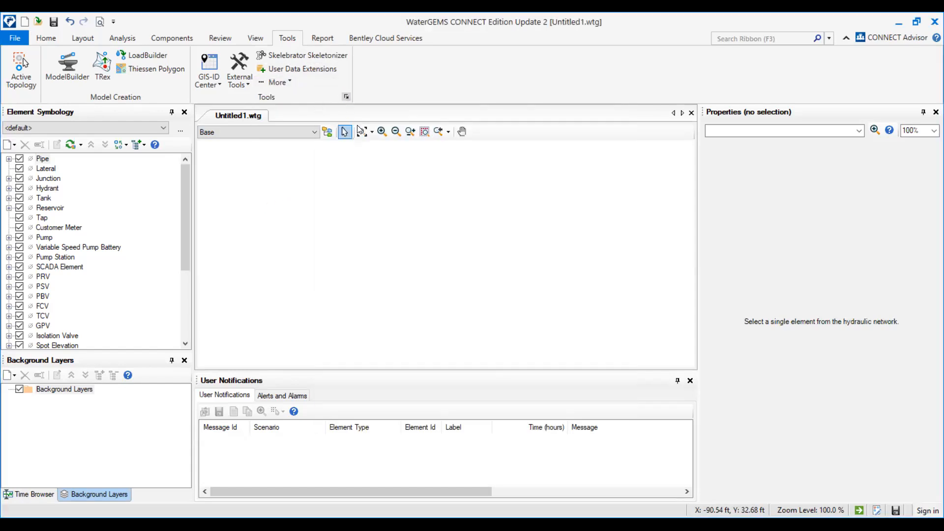
{"action": "left_click_drag", "start_coordinate": [366, 92], "coordinate": [448, 92]}
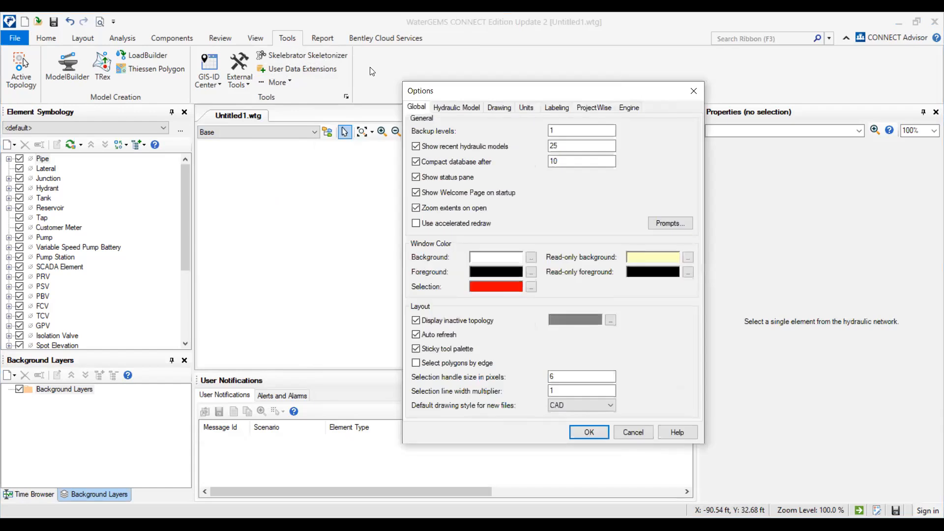
{"action": "left_click", "coordinate": [692, 96]}
Step: Examine the Global, Hydraulic Model, Drawing, Units, Labeling and ProjectWise settings in the program options, including the backup levels
{"action": "left_click", "coordinate": [5, 36]}
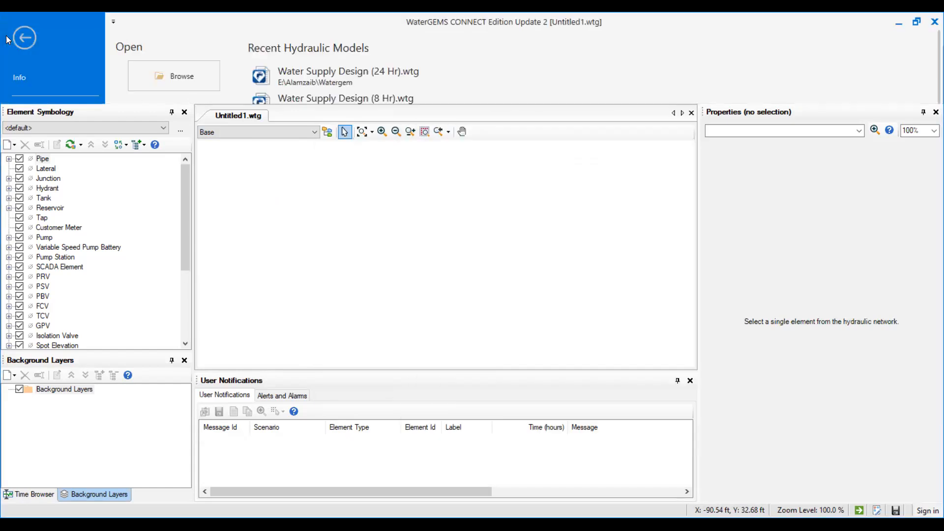
{"action": "left_click", "coordinate": [22, 452]}
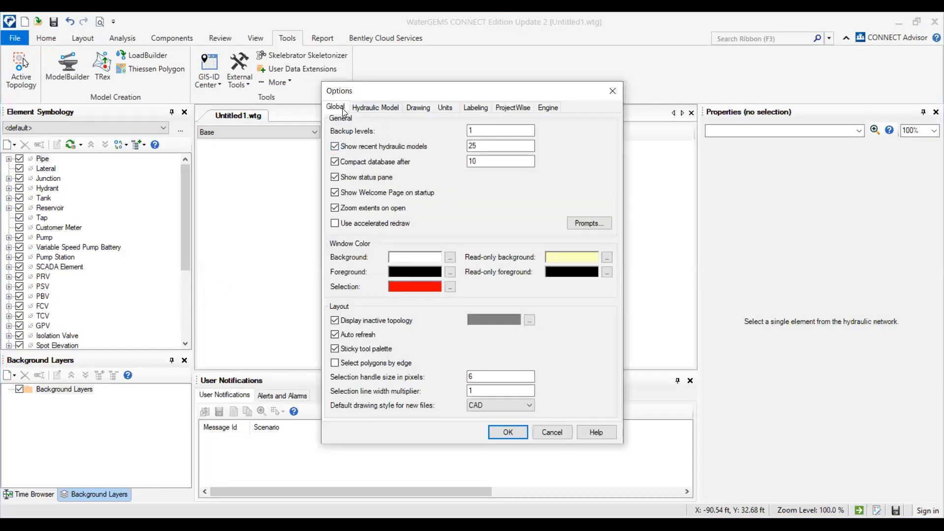
{"action": "left_click", "coordinate": [375, 107]}
{"action": "left_click", "coordinate": [418, 107]}
{"action": "left_click", "coordinate": [445, 107]}
{"action": "left_click", "coordinate": [498, 108]}
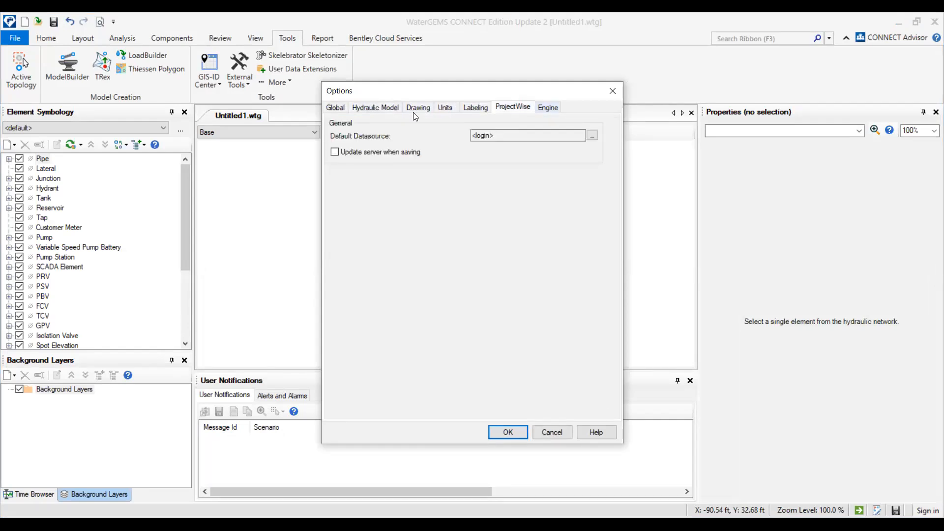
{"action": "left_click", "coordinate": [338, 107]}
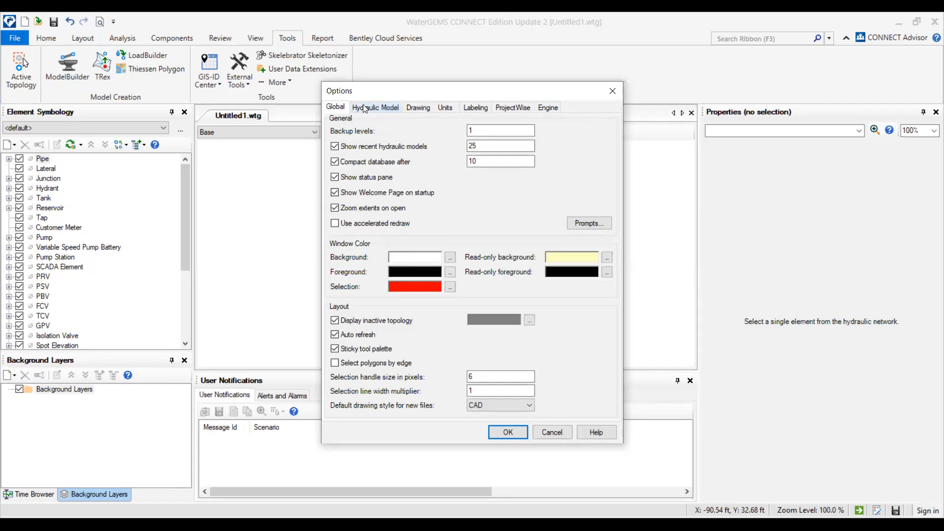
{"action": "left_click", "coordinate": [351, 107]}
{"action": "left_click", "coordinate": [339, 108]}
{"action": "left_click", "coordinate": [418, 108]}
{"action": "left_click", "coordinate": [445, 108]}
{"action": "left_click", "coordinate": [475, 108]}
{"action": "left_click", "coordinate": [498, 108]}
{"action": "left_click", "coordinate": [475, 108]}
{"action": "left_click", "coordinate": [445, 108]}
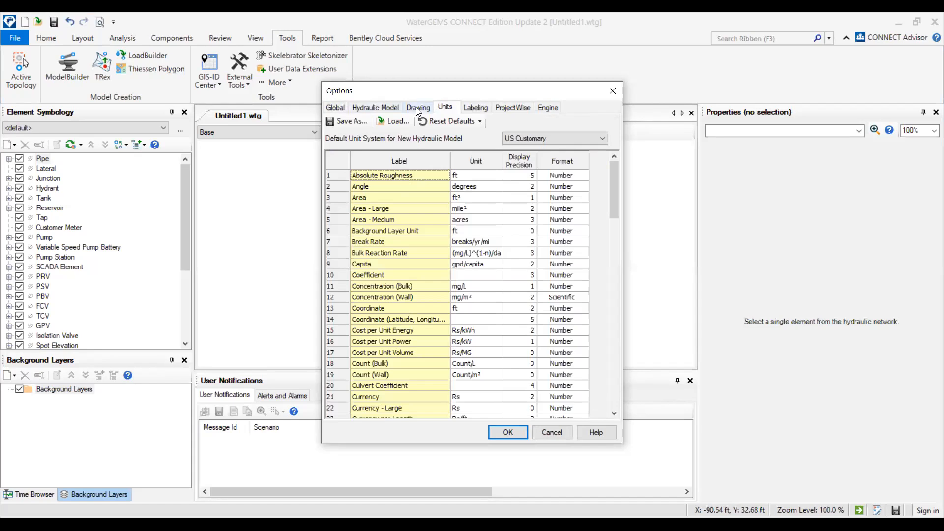
{"action": "left_click", "coordinate": [418, 108]}
{"action": "left_click", "coordinate": [375, 108]}
{"action": "left_click", "coordinate": [336, 108]}
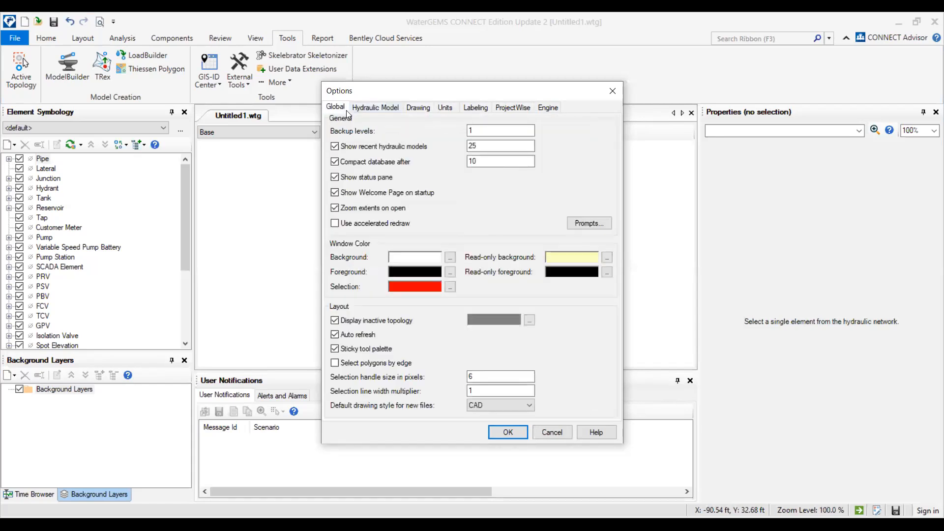
{"action": "double_click", "coordinate": [476, 131]}
{"action": "left_click", "coordinate": [476, 131]}
{"action": "left_click", "coordinate": [525, 252]}
{"action": "left_click", "coordinate": [612, 94]}
{"action": "left_click", "coordinate": [10, 40]}
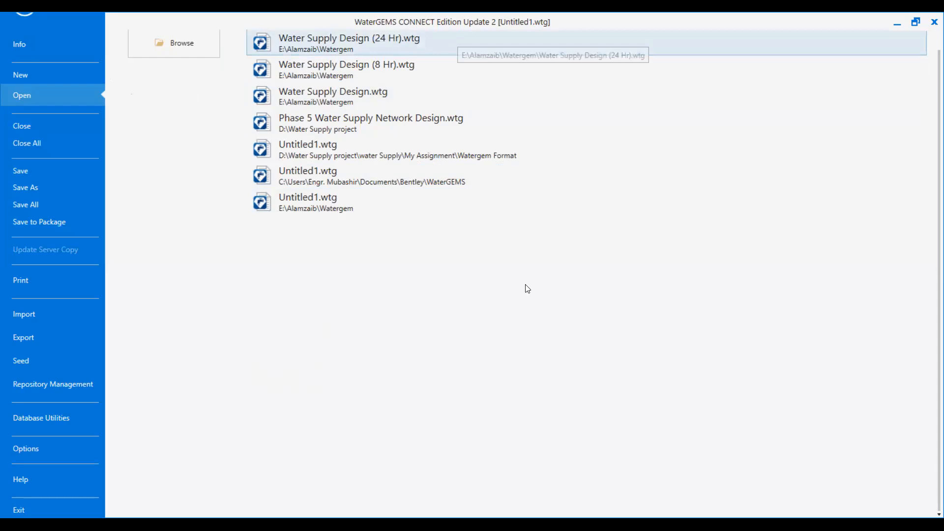
{"action": "key", "text": "Escape"}
{"action": "left_click", "coordinate": [19, 39]}
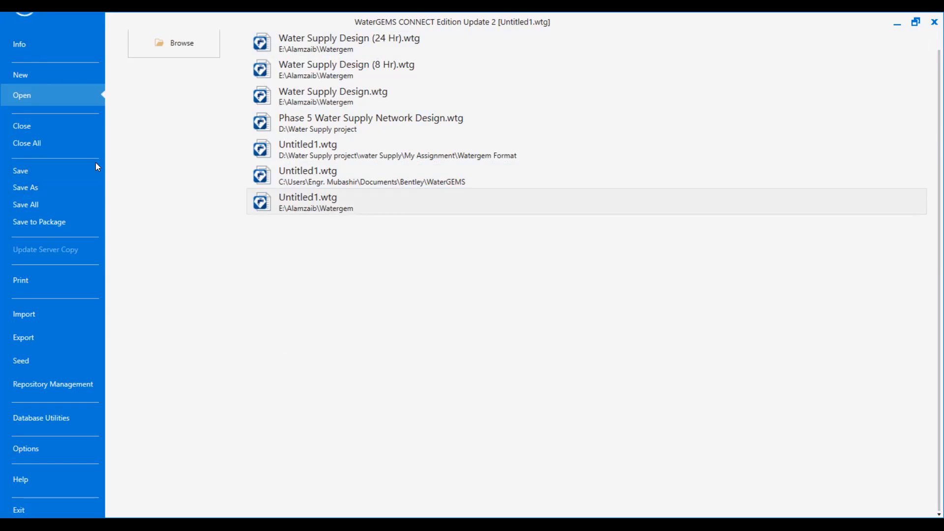
{"action": "key", "text": "Escape"}
{"action": "left_click_drag", "start_coordinate": [360, 251], "coordinate": [346, 99]}
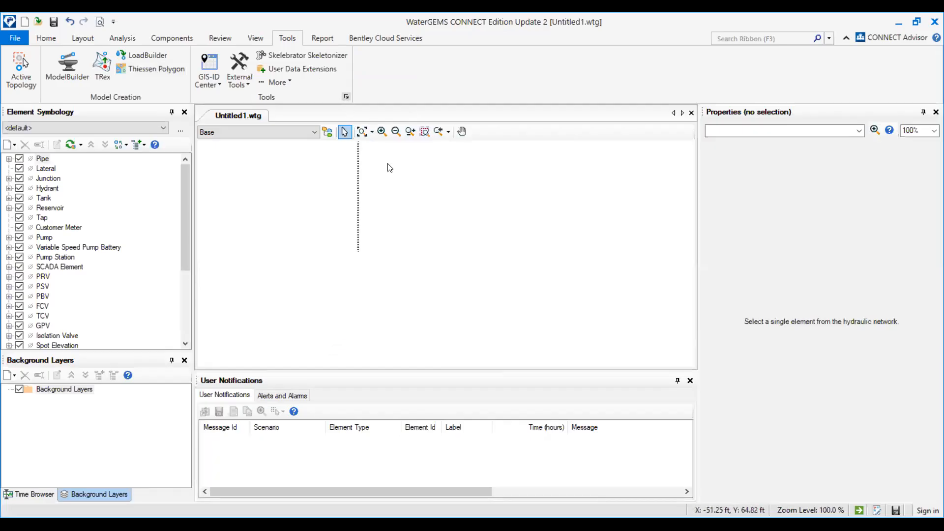
Step: Turn off the status pane in the global options and apply the change
{"action": "left_click", "coordinate": [346, 97]}
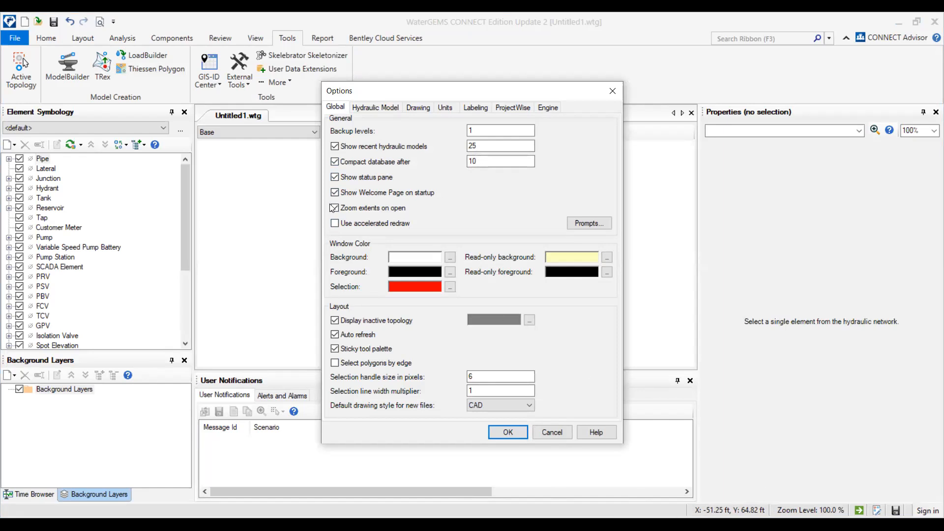
{"action": "left_click", "coordinate": [338, 179]}
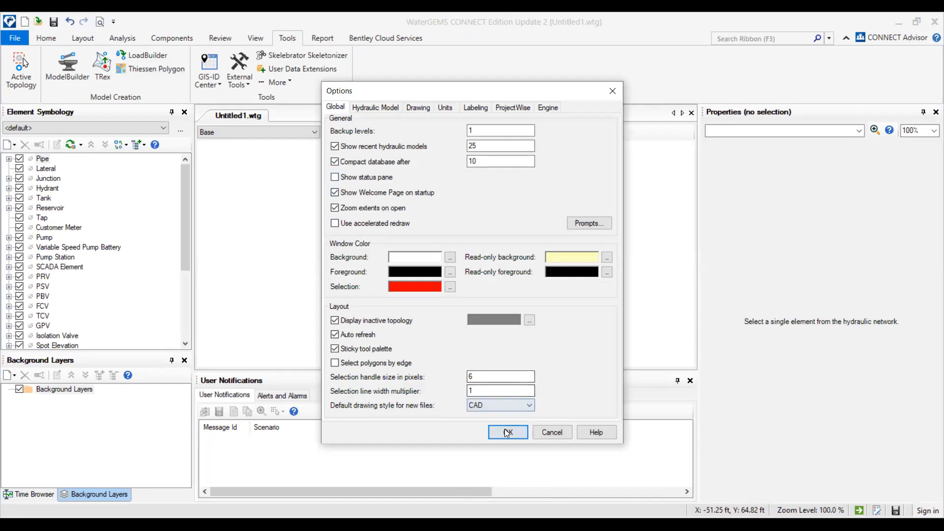
{"action": "key", "text": "Return"}
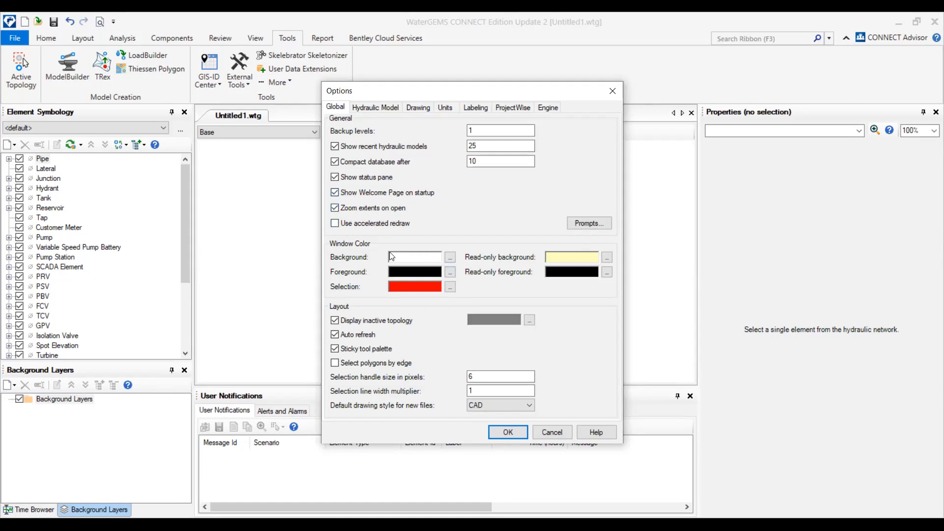
Step: Set the window background colour to orange in the global options and apply it
{"action": "left_click", "coordinate": [450, 260]}
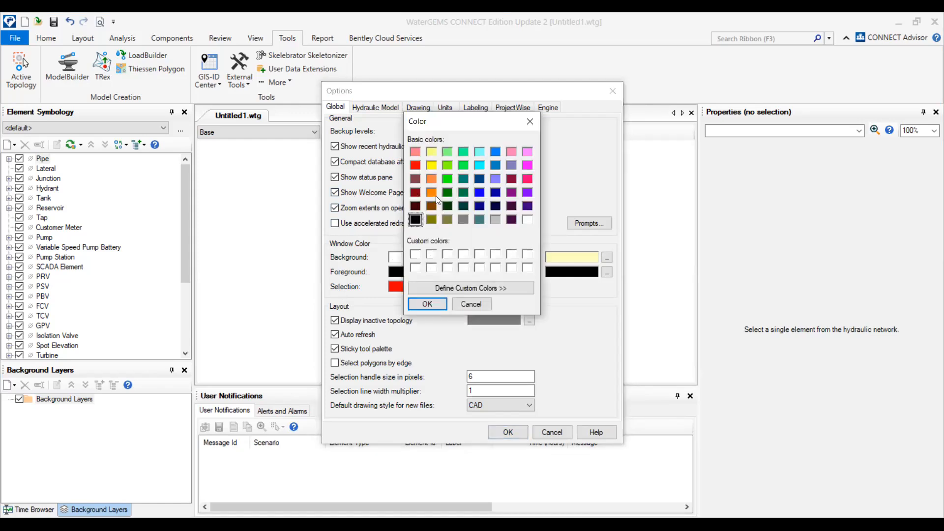
{"action": "left_click", "coordinate": [431, 180]}
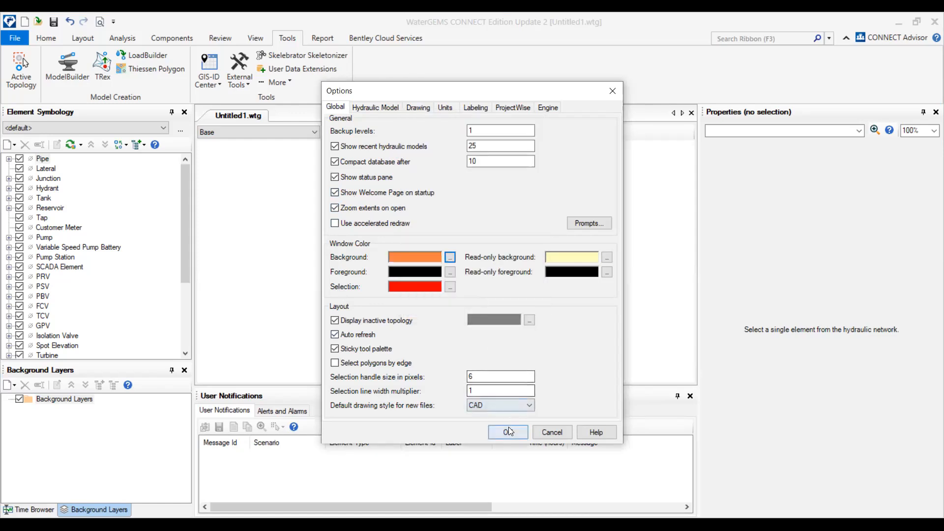
{"action": "right_click", "coordinate": [389, 198]}
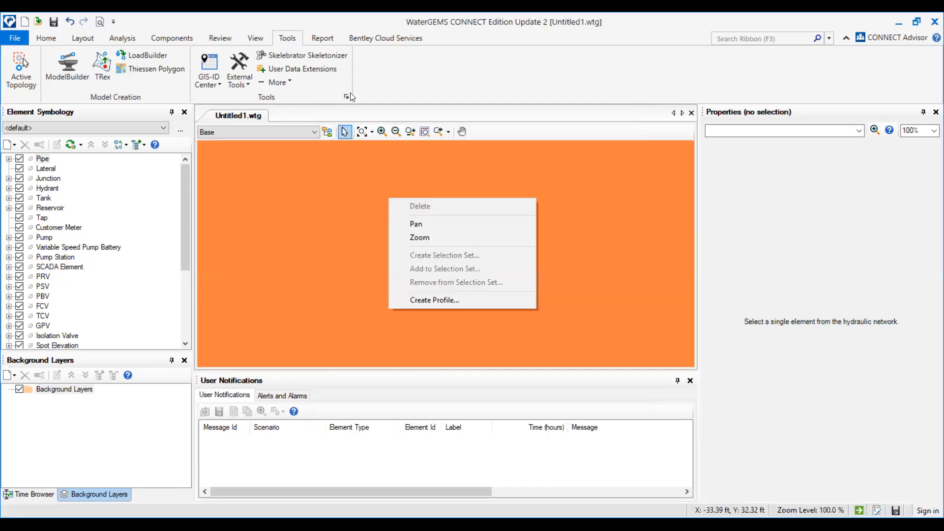
{"action": "left_click", "coordinate": [348, 96]}
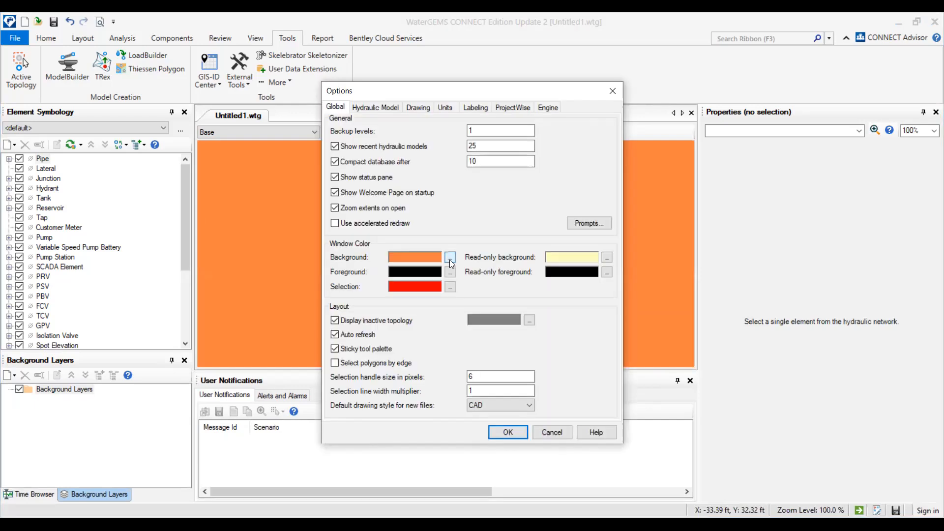
{"action": "left_click", "coordinate": [450, 257]}
{"action": "left_click", "coordinate": [433, 303]}
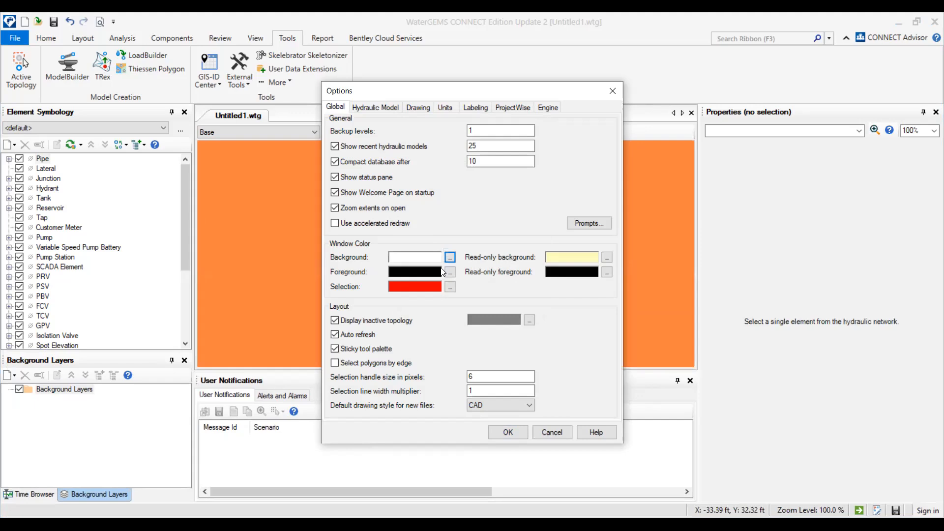
{"action": "left_click", "coordinate": [537, 434]}
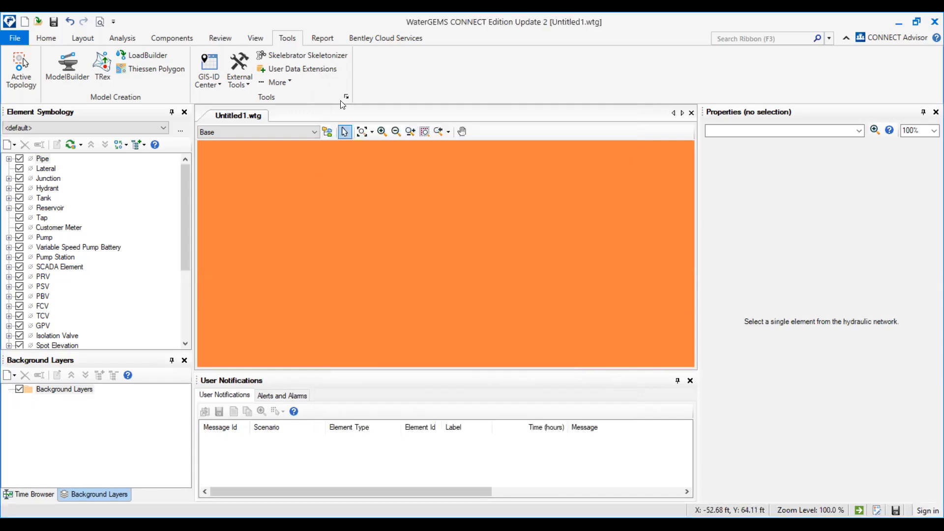
Step: Restore white as the window background colour in the global options and apply it
{"action": "left_click", "coordinate": [449, 257]}
{"action": "left_click", "coordinate": [527, 220]}
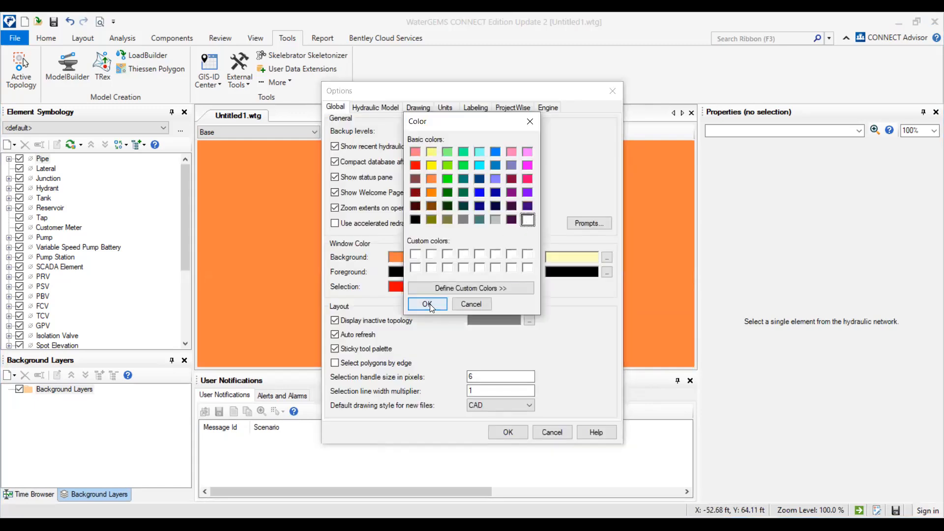
{"action": "left_click", "coordinate": [427, 304]}
{"action": "left_click", "coordinate": [506, 435]}
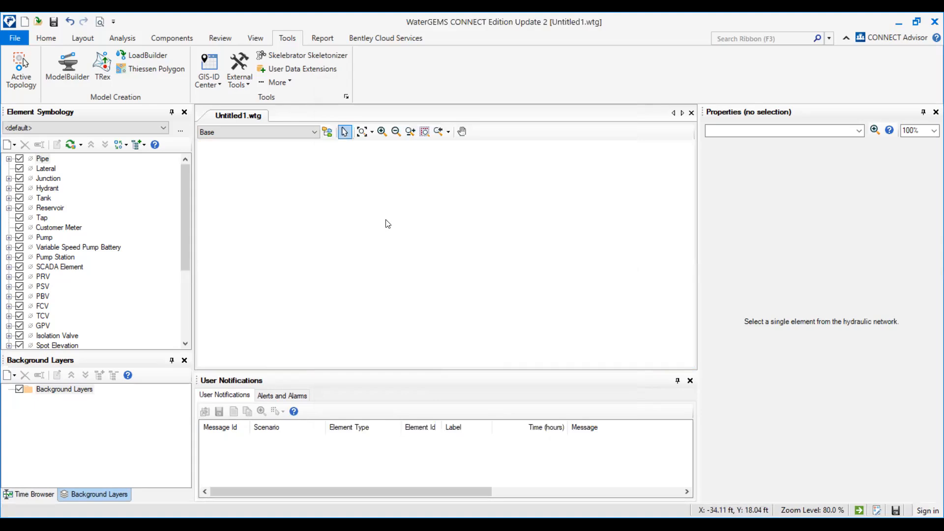
Step: Lay out a roughly U-shaped open network of four junctions connected in sequence by three pipes
{"action": "left_click", "coordinate": [46, 39]}
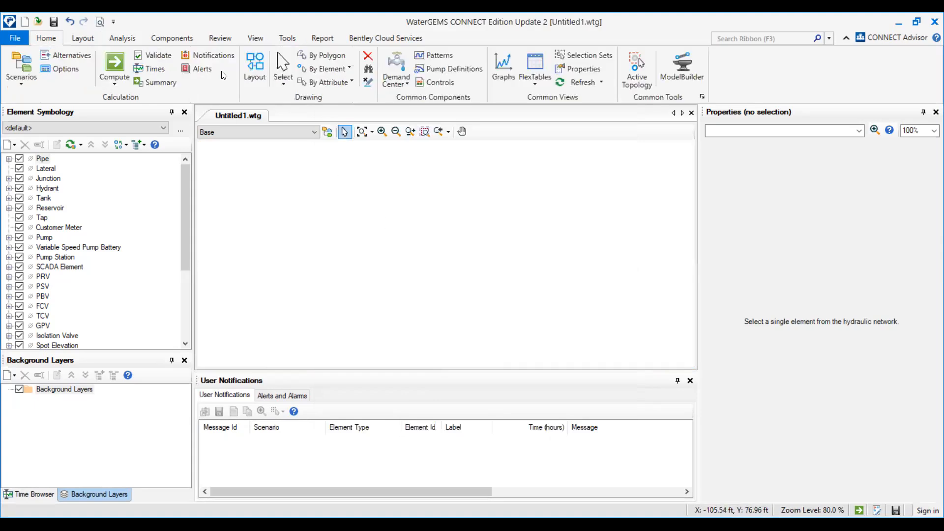
{"action": "left_click", "coordinate": [248, 80]}
{"action": "left_click", "coordinate": [505, 203]}
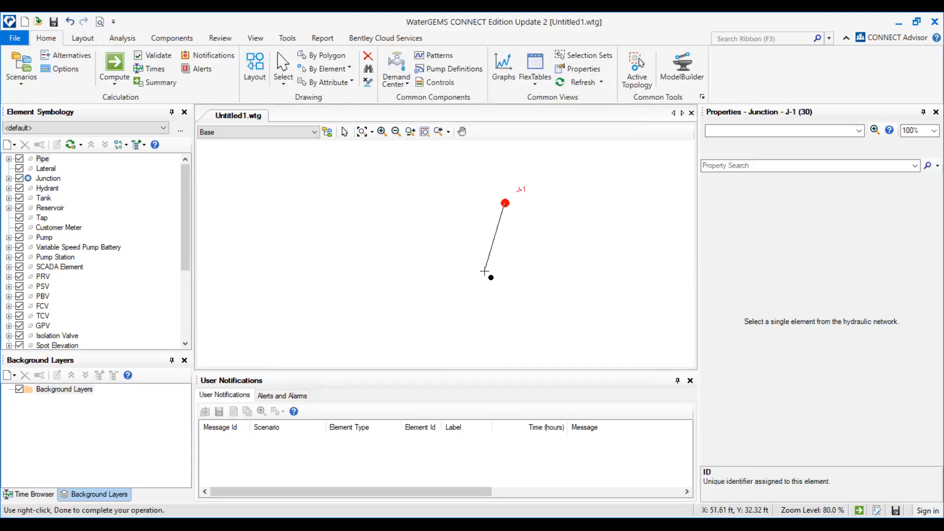
{"action": "left_click", "coordinate": [455, 281]}
{"action": "left_click", "coordinate": [351, 264]}
{"action": "left_click", "coordinate": [326, 188]}
{"action": "right_click", "coordinate": [326, 188]}
{"action": "left_click", "coordinate": [344, 132]}
Step: Set the window foreground colour to purple in the global options and apply it to the network
{"action": "left_click", "coordinate": [290, 40]}
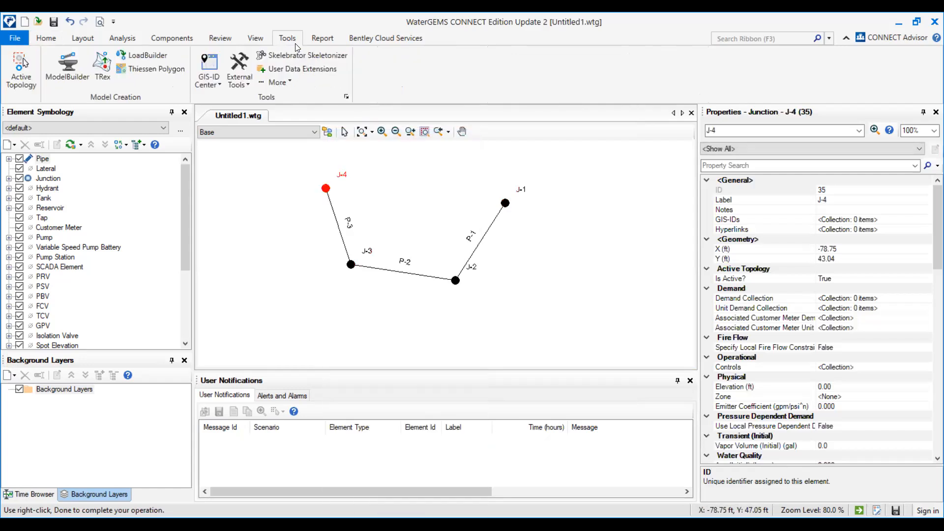
{"action": "left_click", "coordinate": [347, 98]}
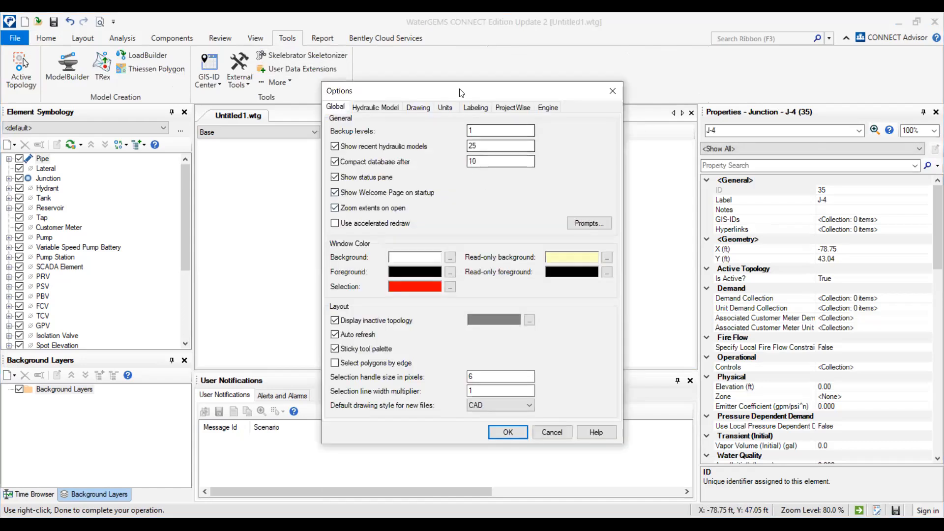
{"action": "left_click_drag", "start_coordinate": [462, 93], "coordinate": [645, 57]}
{"action": "left_click", "coordinate": [634, 237]}
{"action": "left_click", "coordinate": [511, 192]}
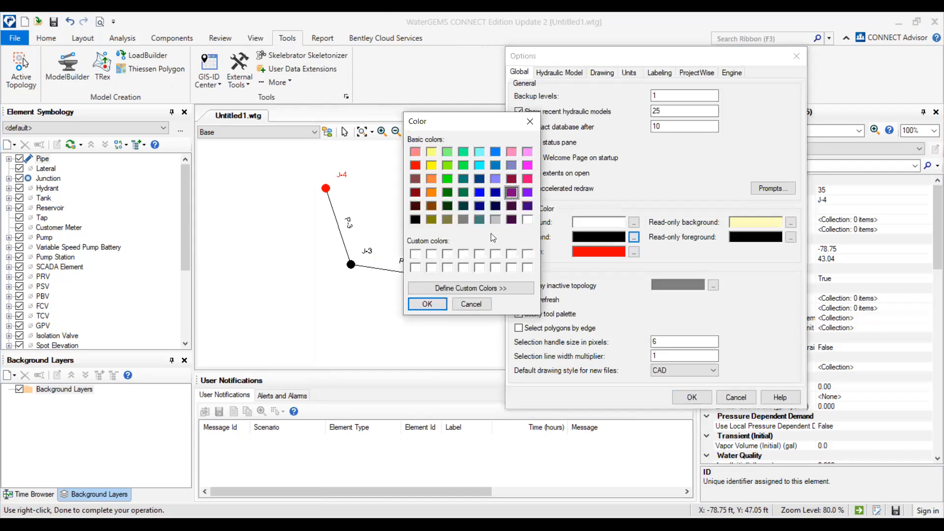
{"action": "left_click", "coordinate": [437, 304]}
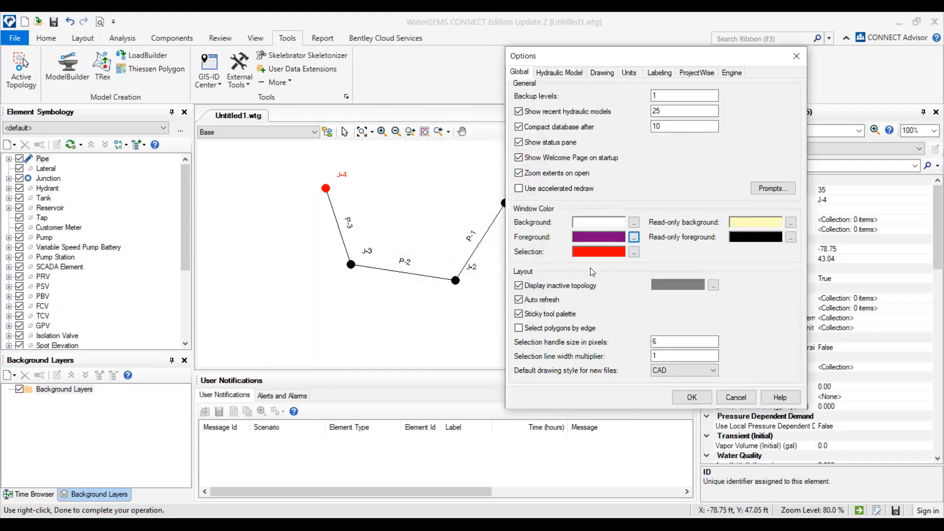
{"action": "left_click", "coordinate": [700, 398]}
Step: Review the window colour settings in the global options beside the network, and close the options unchanged
{"action": "left_click", "coordinate": [346, 98]}
{"action": "left_click_drag", "start_coordinate": [472, 97], "coordinate": [637, 67]}
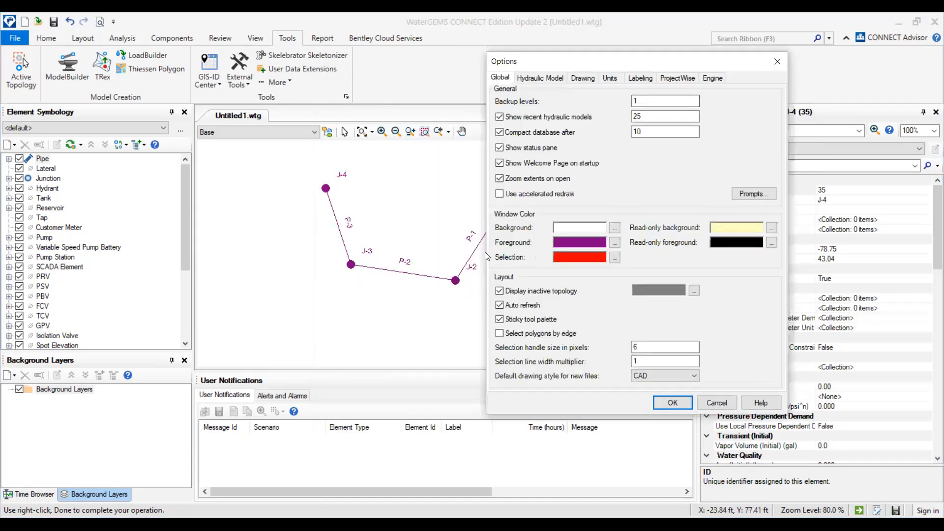
{"action": "left_click", "coordinate": [778, 62]}
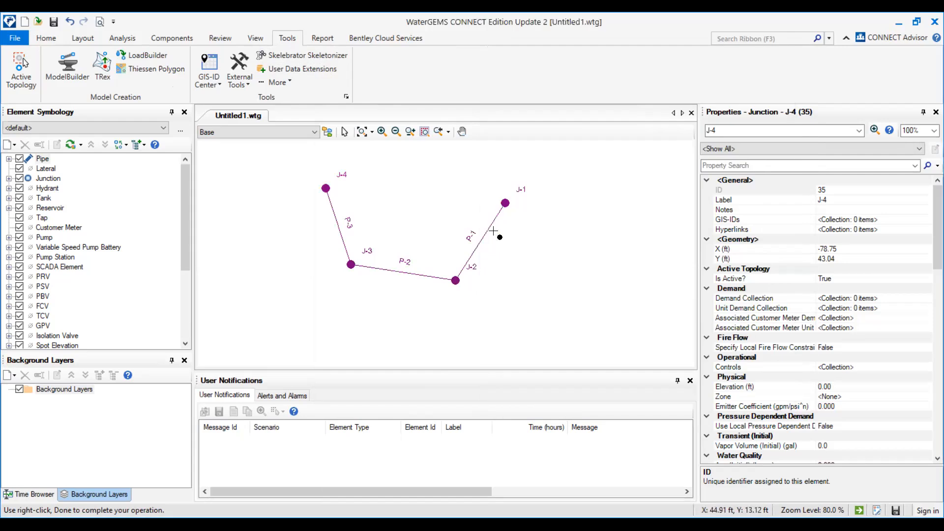
Step: End the pipe layout, select pipes and junctions one after another to check the selection colour, and review the window colour options
{"action": "right_click", "coordinate": [524, 258]}
{"action": "left_click", "coordinate": [551, 162]}
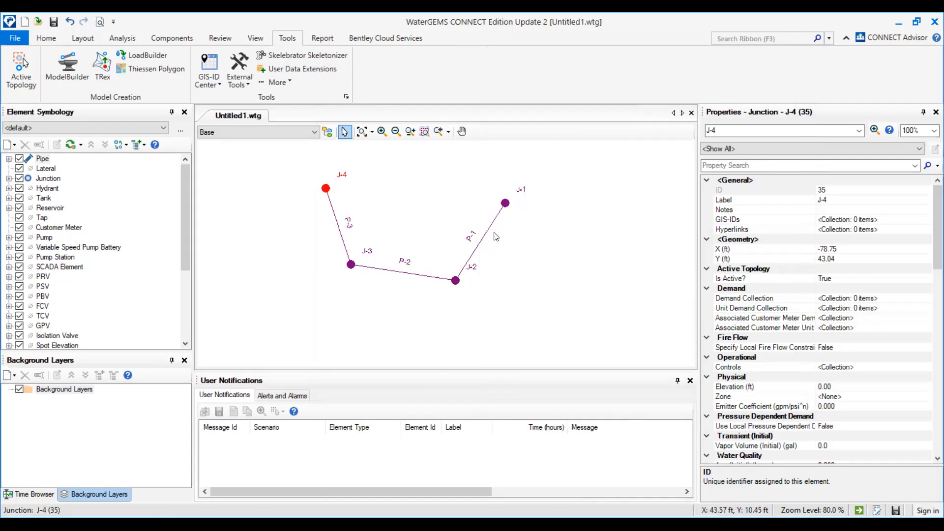
{"action": "left_click", "coordinate": [498, 215]}
{"action": "left_click", "coordinate": [455, 281]}
{"action": "left_click", "coordinate": [428, 277]}
{"action": "left_click", "coordinate": [351, 263]}
{"action": "left_click", "coordinate": [338, 226]}
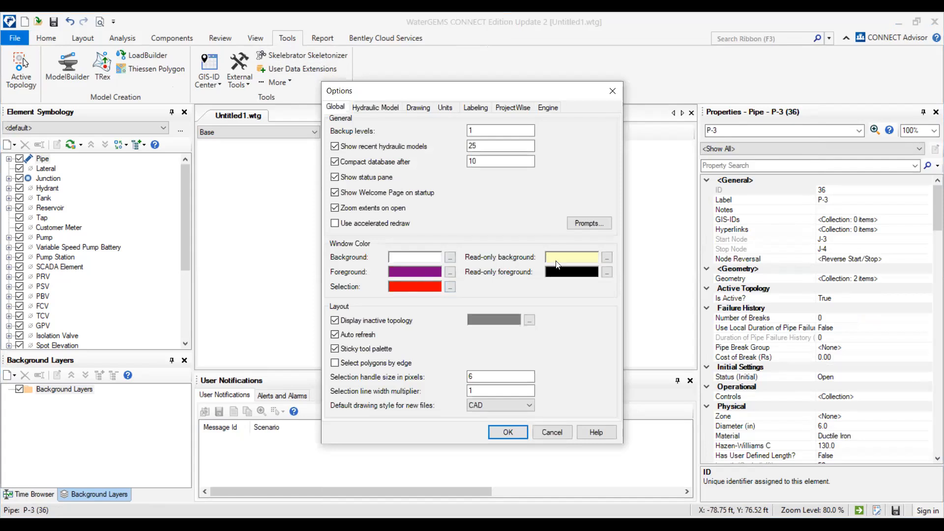
{"action": "left_click", "coordinate": [614, 91]}
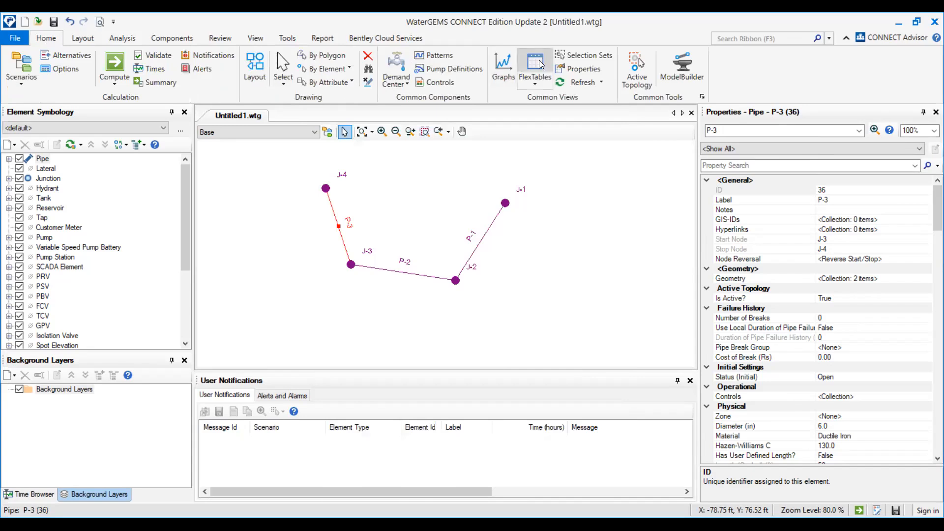
Step: Open the predefined Pipe Table to examine its read-only cell colours, and close the FlexTables
{"action": "left_click", "coordinate": [527, 63]}
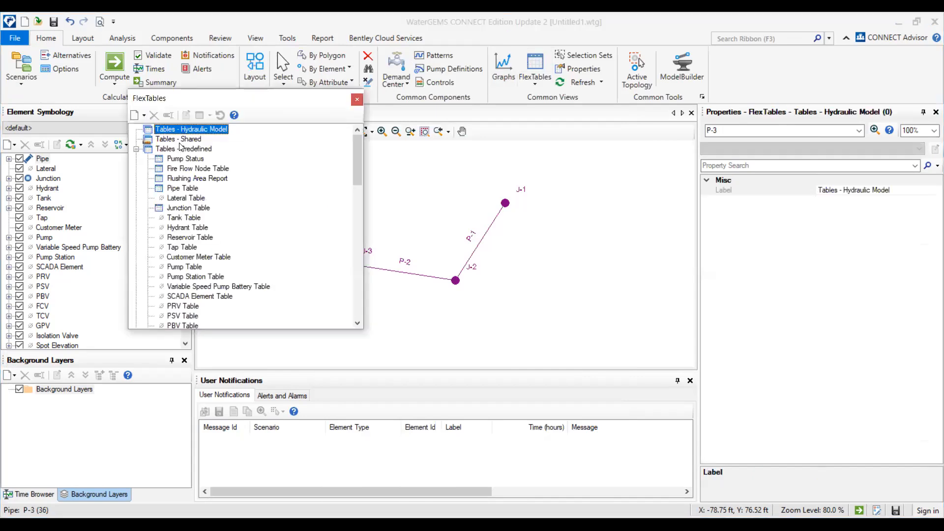
{"action": "left_click", "coordinate": [183, 188]}
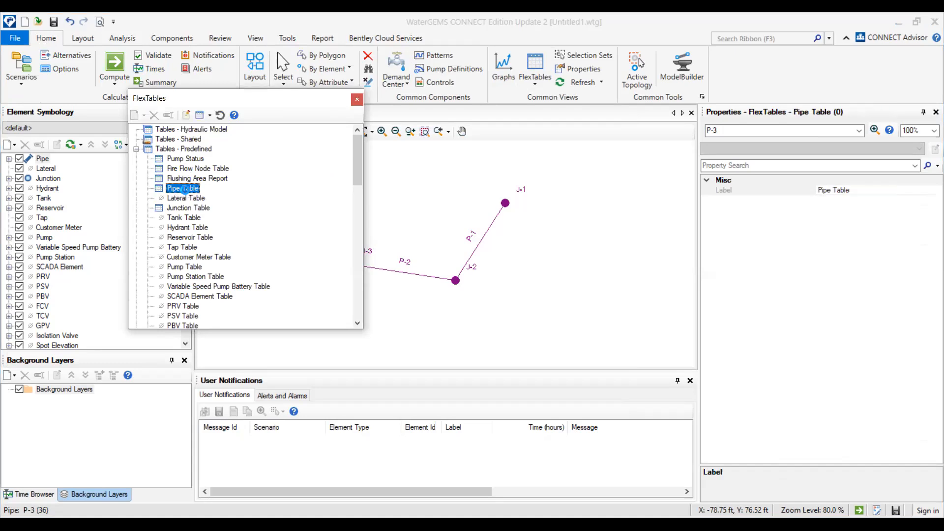
{"action": "double_click", "coordinate": [218, 189]}
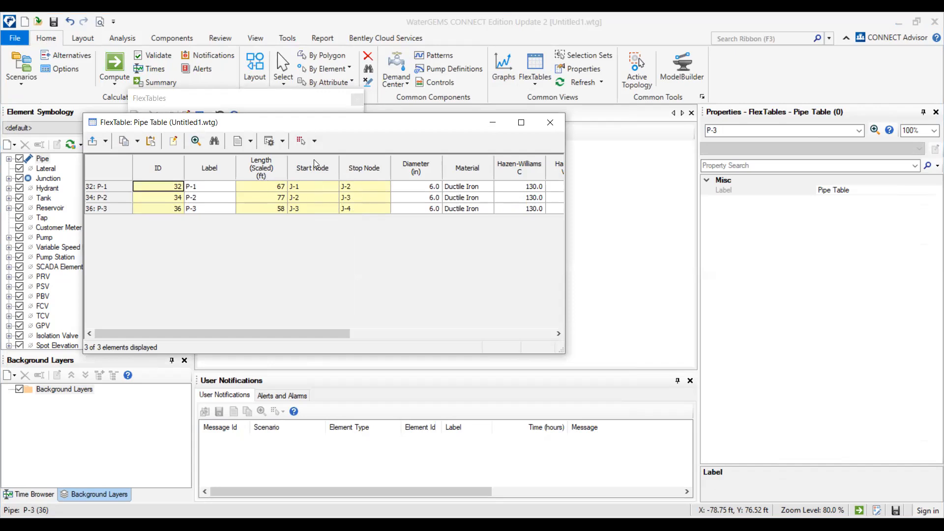
{"action": "left_click", "coordinate": [551, 122]}
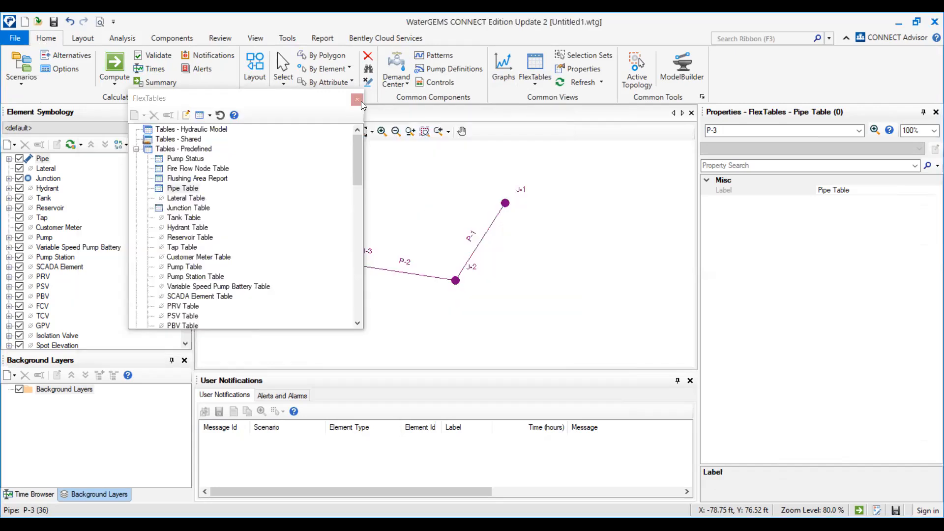
{"action": "left_click", "coordinate": [360, 101]}
{"action": "left_click", "coordinate": [323, 38]}
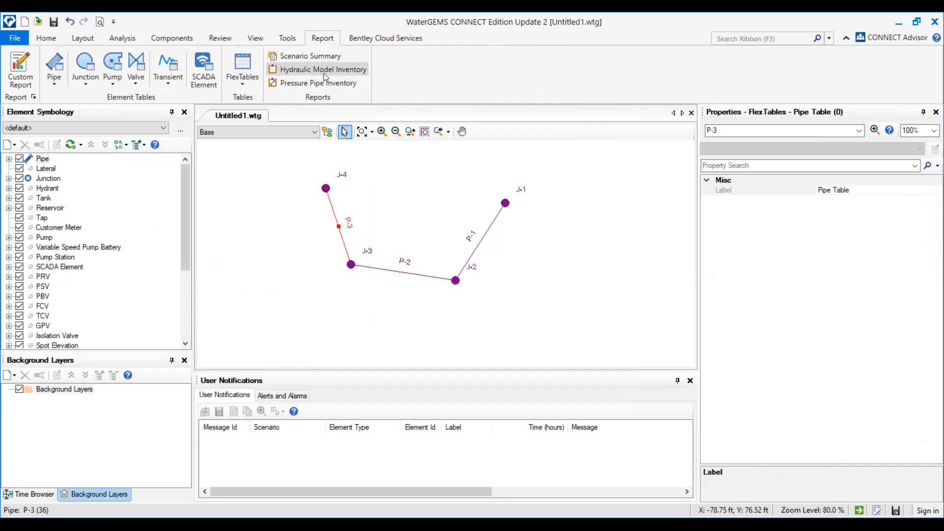
Step: Review the inactive topology colour, selection handle size and selection line width multiplier in the global options
{"action": "left_click", "coordinate": [289, 39]}
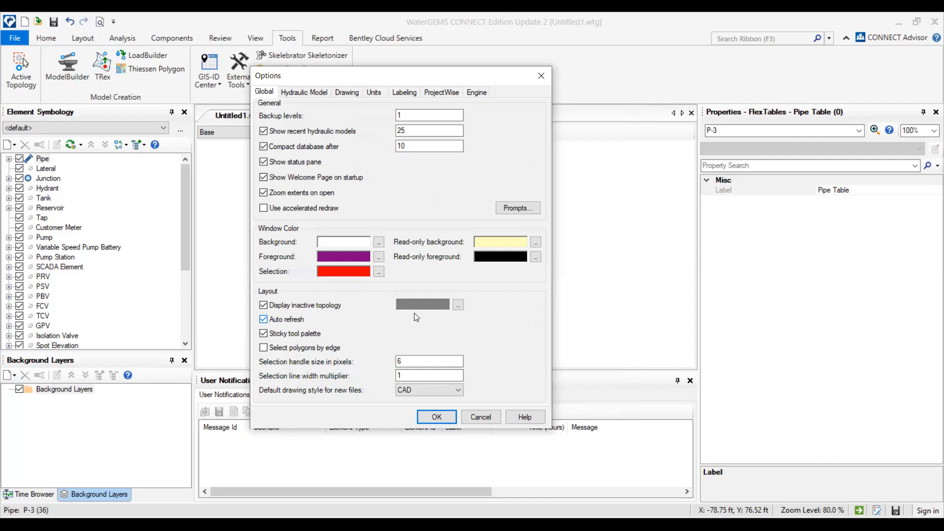
{"action": "left_click", "coordinate": [458, 305]}
{"action": "left_click", "coordinate": [526, 125]}
{"action": "left_click", "coordinate": [415, 376]}
{"action": "left_click", "coordinate": [415, 363]}
{"action": "left_click", "coordinate": [411, 378]}
{"action": "left_click_drag", "start_coordinate": [467, 80], "coordinate": [680, 73]}
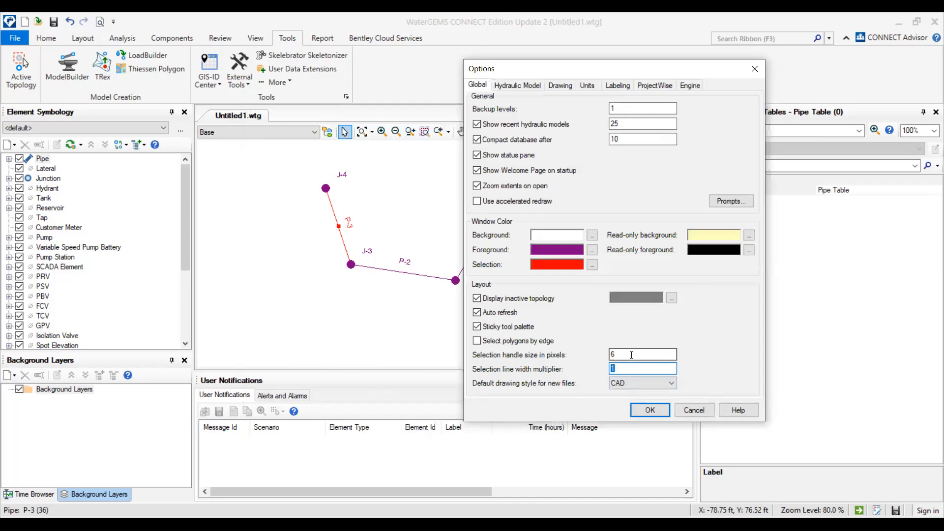
Step: Examine the default drawing style choices for new files in the global options, leaving CAD selected
{"action": "left_click", "coordinate": [635, 383]}
{"action": "left_click", "coordinate": [635, 384]}
{"action": "left_click", "coordinate": [634, 383]}
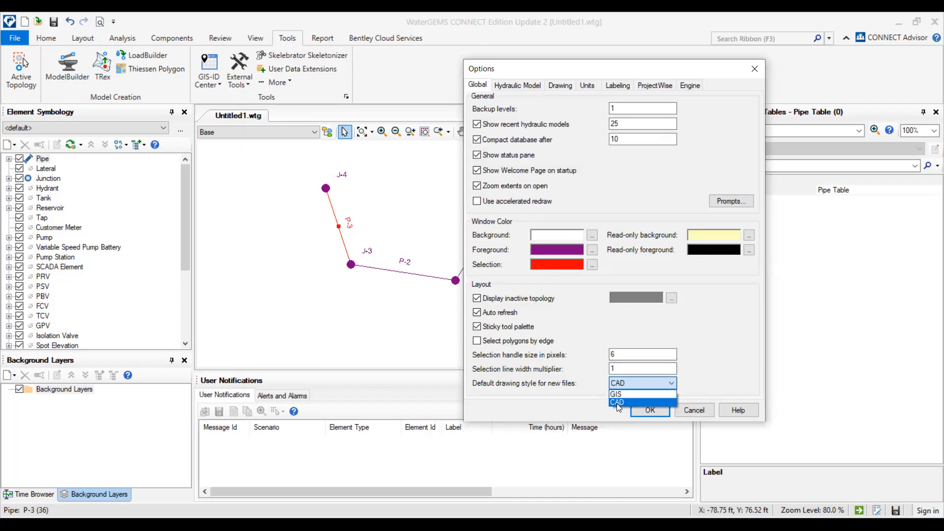
{"action": "left_click", "coordinate": [624, 383]}
{"action": "left_click", "coordinate": [624, 382]}
{"action": "left_click", "coordinate": [624, 382]}
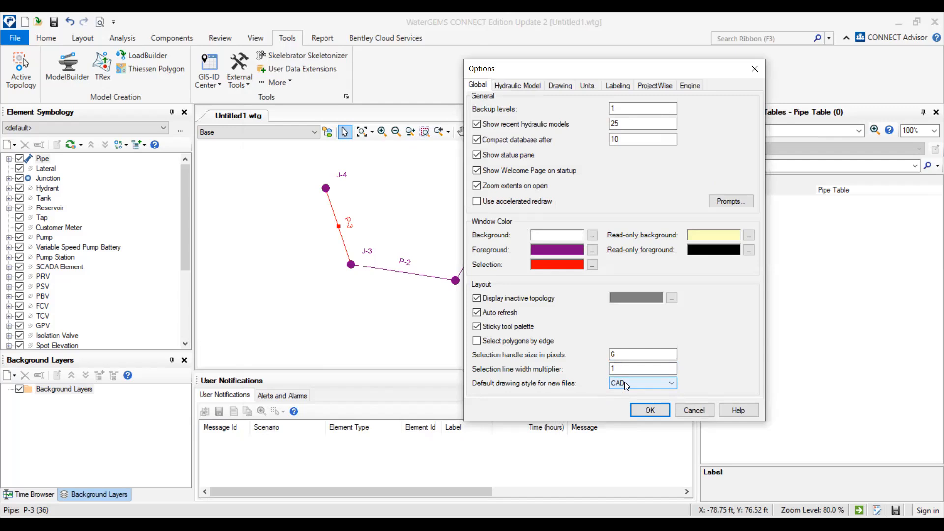
{"action": "left_click", "coordinate": [624, 382]}
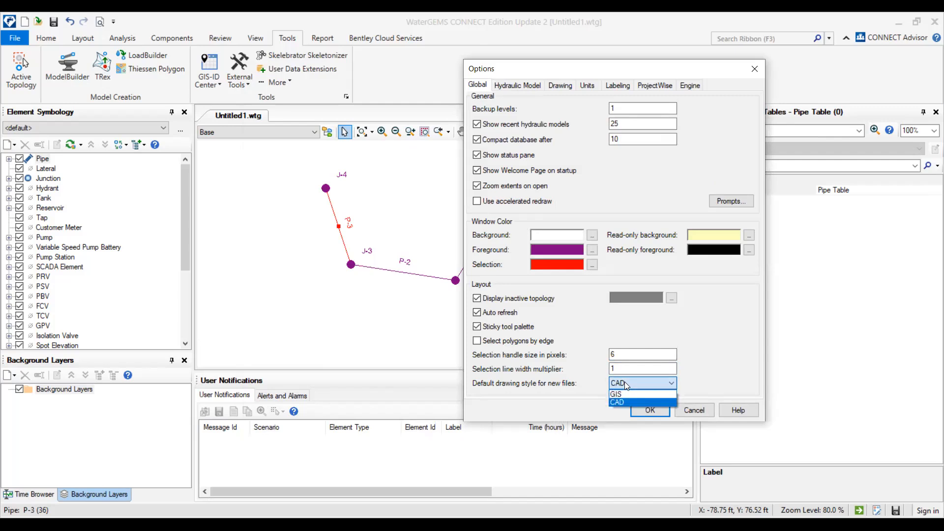
{"action": "left_click", "coordinate": [631, 383]}
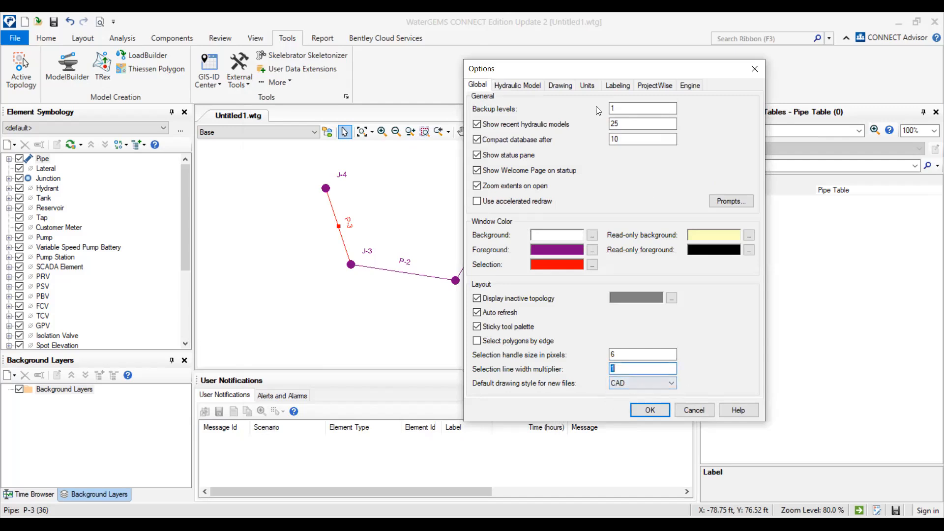
Step: Examine the element identifier format choices in the hydraulic model options, keeping Label Only
{"action": "left_click", "coordinate": [534, 84]}
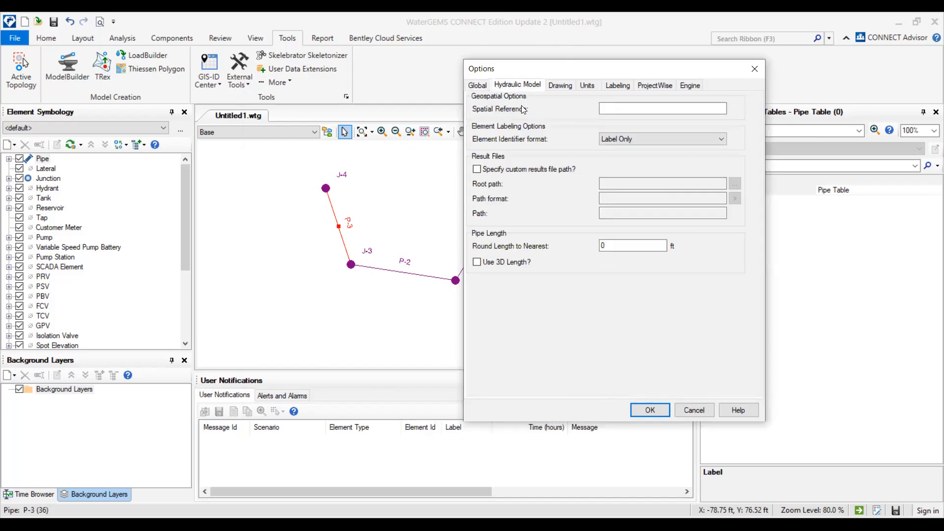
{"action": "left_click", "coordinate": [614, 140]}
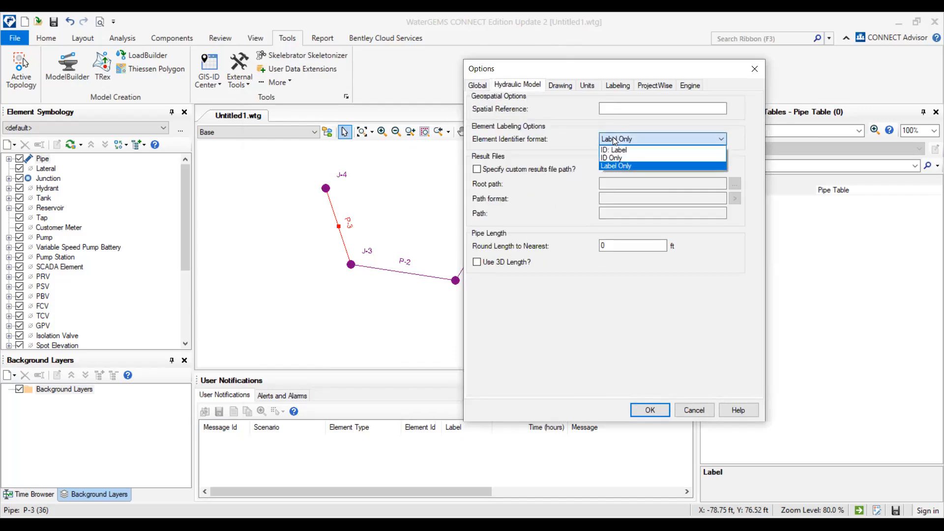
{"action": "left_click", "coordinate": [610, 166]}
{"action": "left_click", "coordinate": [635, 142]}
{"action": "left_click", "coordinate": [561, 200]}
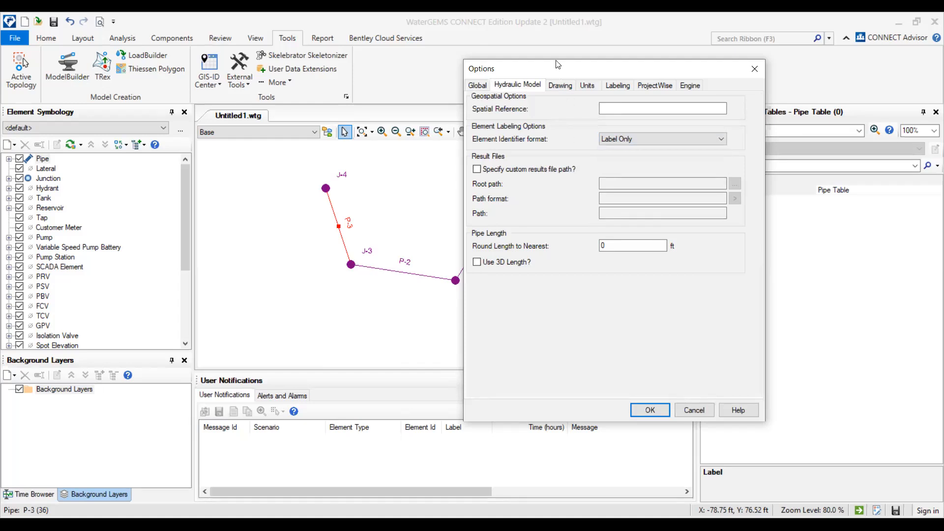
Step: Examine the pipe length rounding and 3D length settings in the hydraulic model options, and cancel the options
{"action": "left_click_drag", "start_coordinate": [554, 64], "coordinate": [508, 60]}
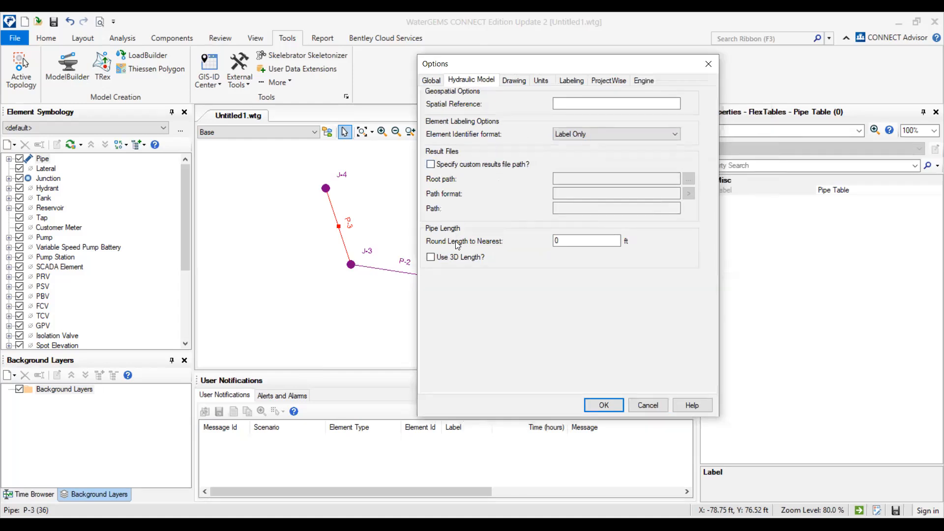
{"action": "double_click", "coordinate": [561, 240]}
{"action": "left_click", "coordinate": [475, 258]}
{"action": "left_click", "coordinate": [431, 257]}
{"action": "left_click", "coordinate": [655, 406]}
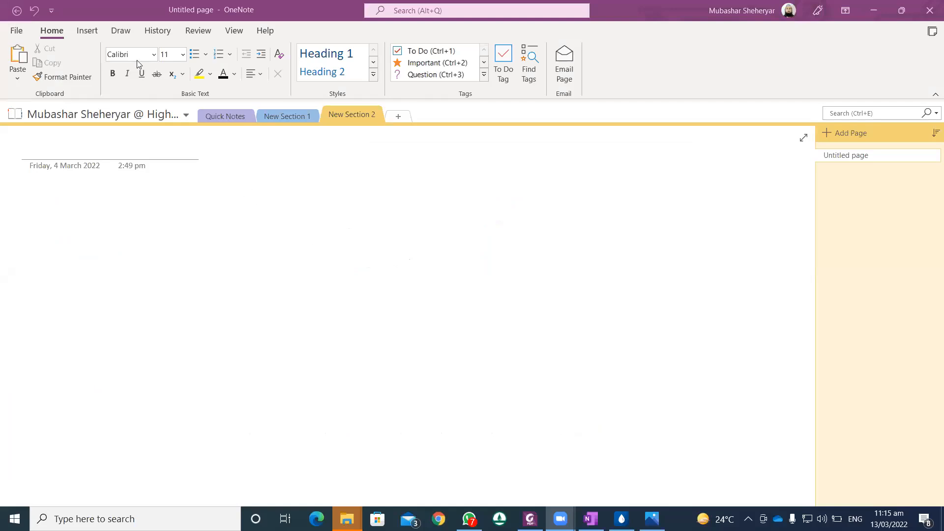
Step: Sketch a freehand right triangle with a thin black pen on the blank OneNote page
{"action": "left_click", "coordinate": [89, 28]}
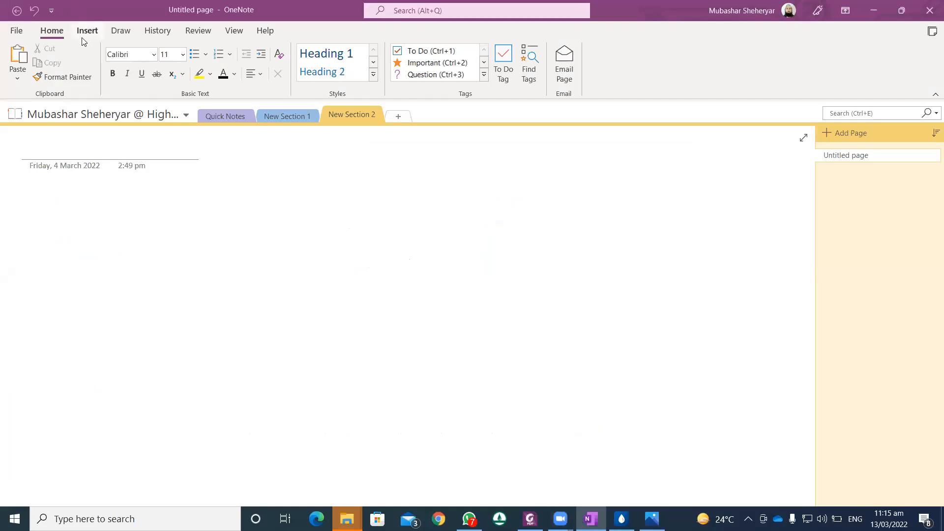
{"action": "left_click", "coordinate": [120, 31]}
{"action": "left_click", "coordinate": [127, 53]}
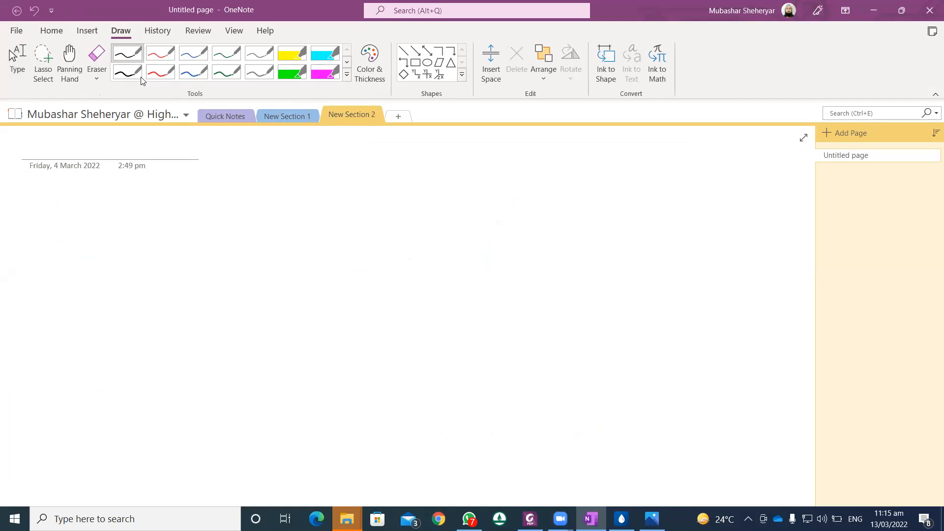
{"action": "left_click_drag", "start_coordinate": [187, 309], "coordinate": [401, 212]}
{"action": "mouse_move", "coordinate": [188, 311]}
{"action": "left_mouse_down"}
{"action": "mouse_move", "coordinate": [381, 316]}
{"action": "mouse_move", "coordinate": [407, 266]}
{"action": "mouse_move", "coordinate": [411, 209]}
{"action": "left_mouse_up"}
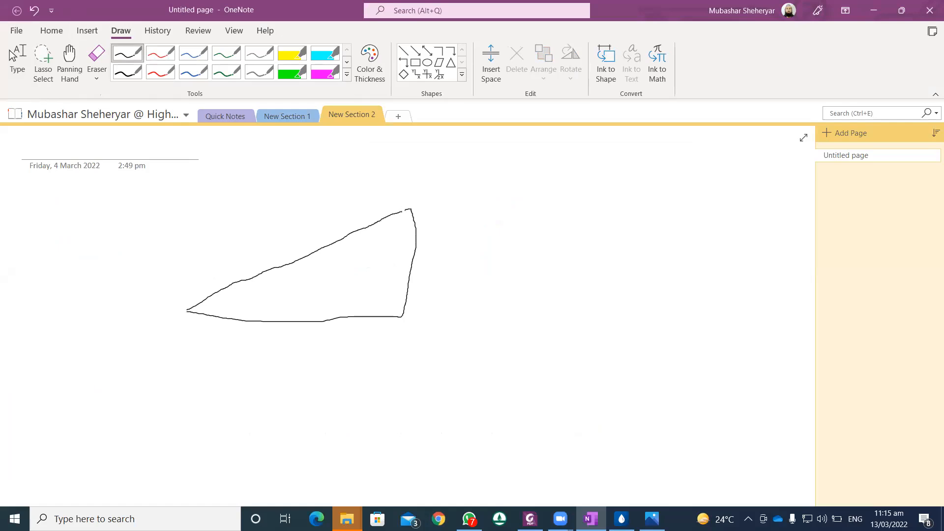
Step: Label the triangle's base "3ft", its upright side "4f" and its hypotenuse "5ft", and trace along the hypotenuse
{"action": "mouse_move", "coordinate": [287, 337]}
{"action": "left_mouse_down"}
{"action": "mouse_move", "coordinate": [299, 356]}
{"action": "mouse_move", "coordinate": [350, 332]}
{"action": "left_mouse_up"}
{"action": "mouse_move", "coordinate": [437, 251]}
{"action": "left_mouse_down"}
{"action": "mouse_move", "coordinate": [445, 282]}
{"action": "mouse_move", "coordinate": [465, 265]}
{"action": "left_mouse_up"}
{"action": "mouse_move", "coordinate": [280, 235]}
{"action": "left_mouse_down"}
{"action": "mouse_move", "coordinate": [283, 251]}
{"action": "mouse_move", "coordinate": [293, 230]}
{"action": "mouse_move", "coordinate": [314, 244]}
{"action": "mouse_move", "coordinate": [323, 227]}
{"action": "left_mouse_up"}
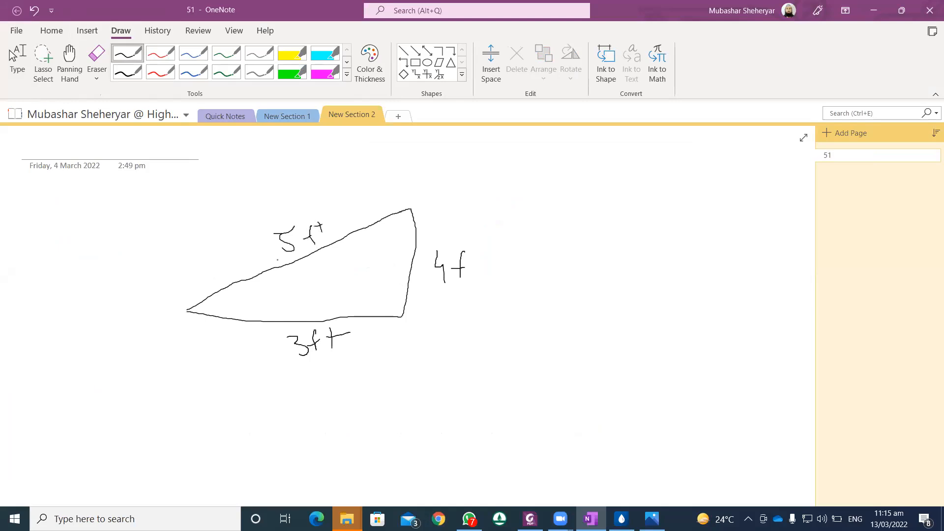
{"action": "mouse_move", "coordinate": [261, 283]}
{"action": "left_mouse_down"}
{"action": "mouse_move", "coordinate": [390, 238]}
{"action": "mouse_move", "coordinate": [239, 286]}
{"action": "left_mouse_up"}
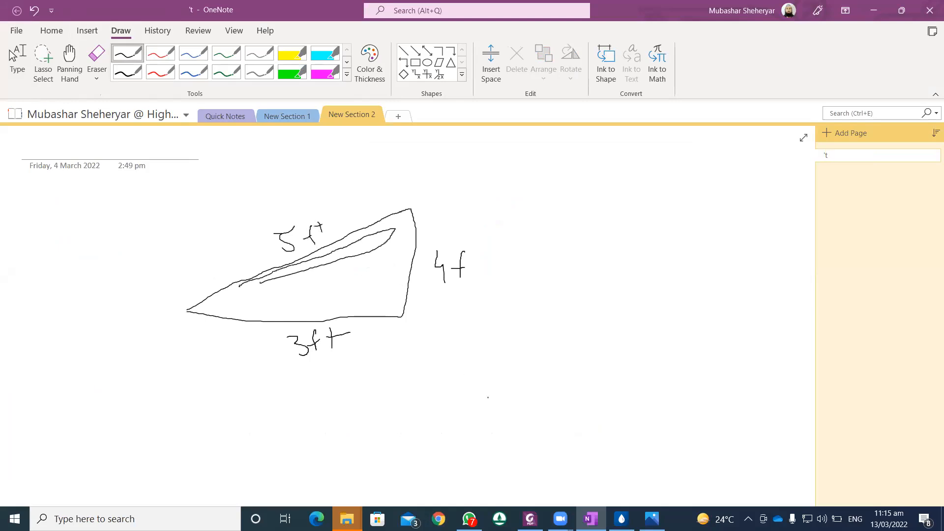
Step: Switch to WaterGEMS and bring up the drawing scale and plot scale factor settings in the project's drawing options
{"action": "left_click", "coordinate": [622, 517]}
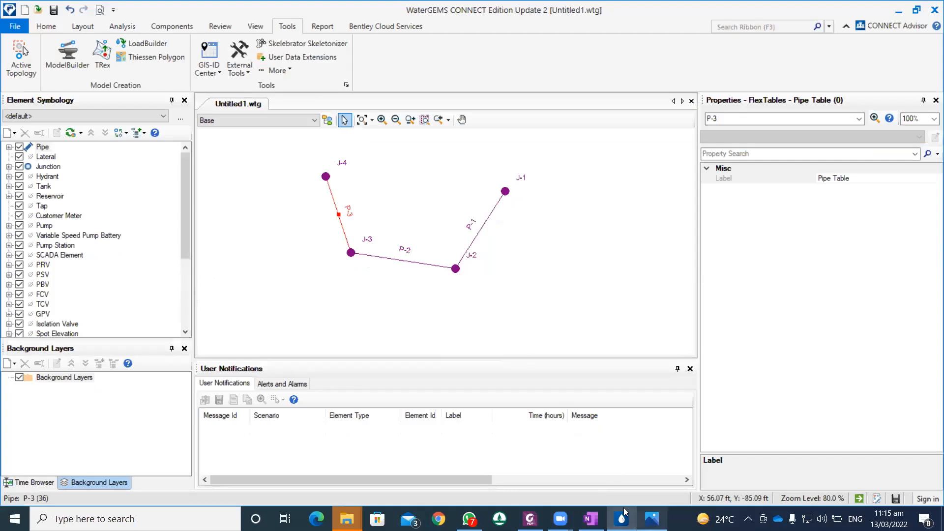
{"action": "left_click", "coordinate": [522, 41]}
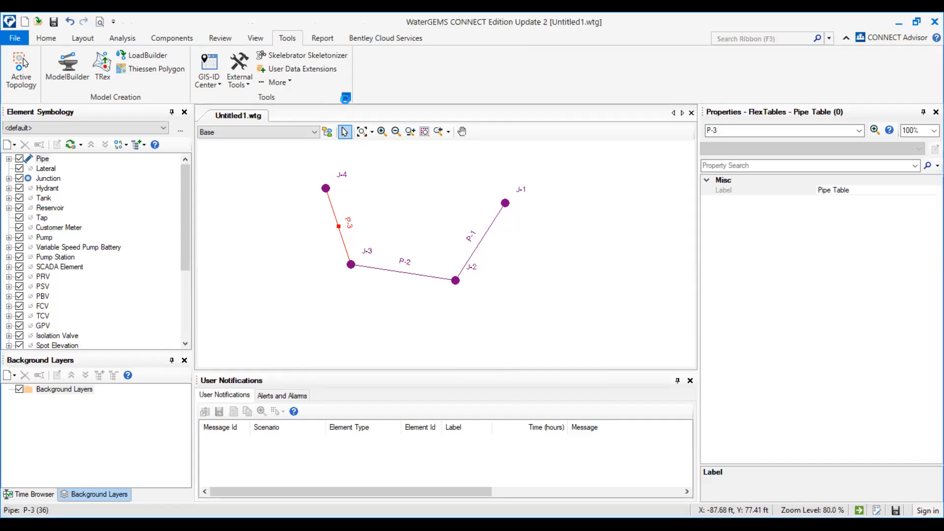
{"action": "left_click", "coordinate": [346, 97]}
{"action": "left_click", "coordinate": [381, 109]}
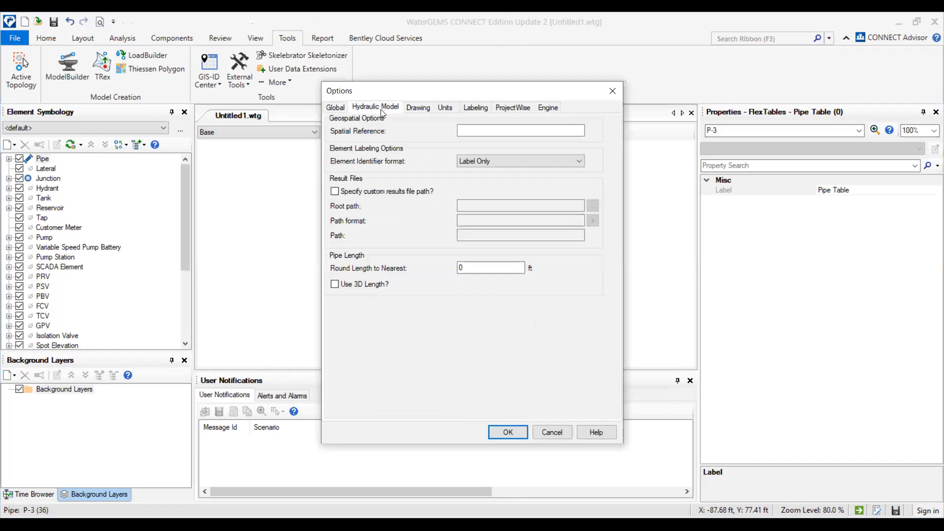
{"action": "left_click", "coordinate": [426, 108]}
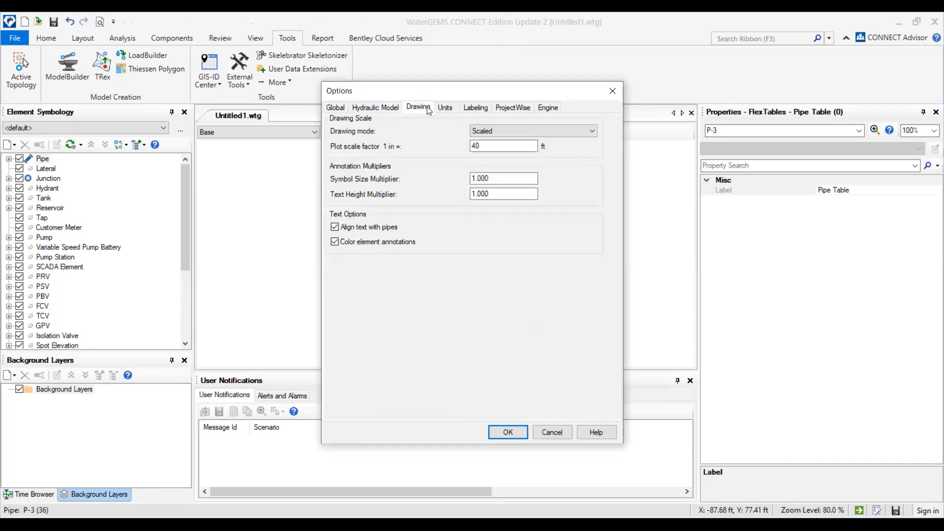
{"action": "double_click", "coordinate": [484, 146]}
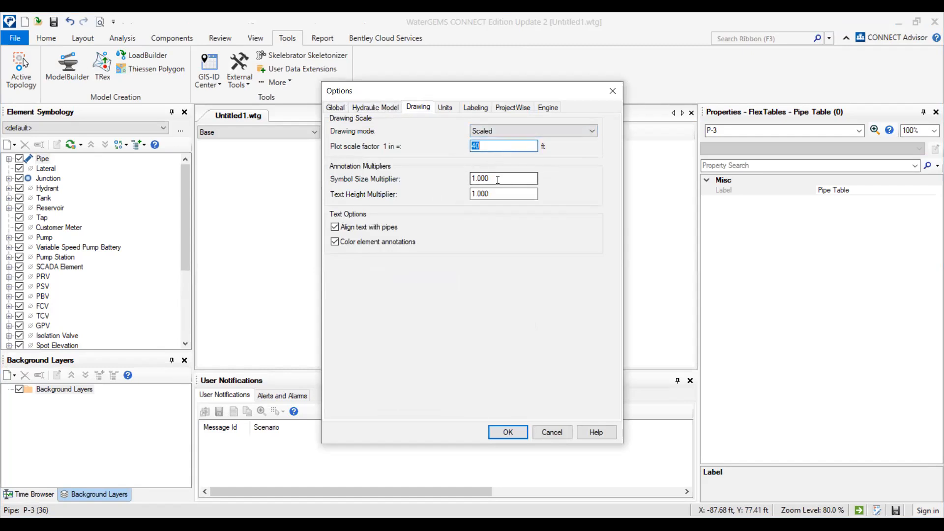
Step: Try the Schematic drawing mode and return the drawing mode to Scaled
{"action": "left_click", "coordinate": [502, 130]}
{"action": "left_click", "coordinate": [500, 148]}
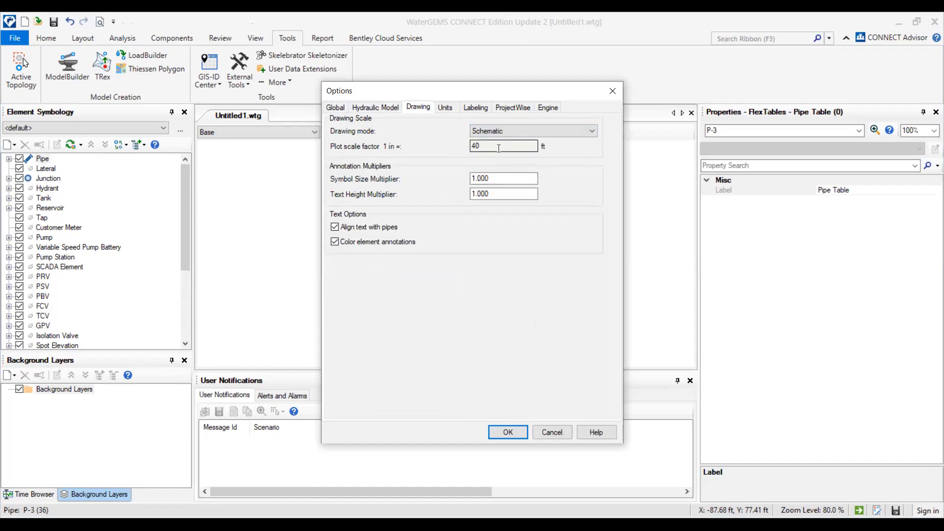
{"action": "left_click", "coordinate": [501, 131]}
{"action": "left_click", "coordinate": [502, 143]}
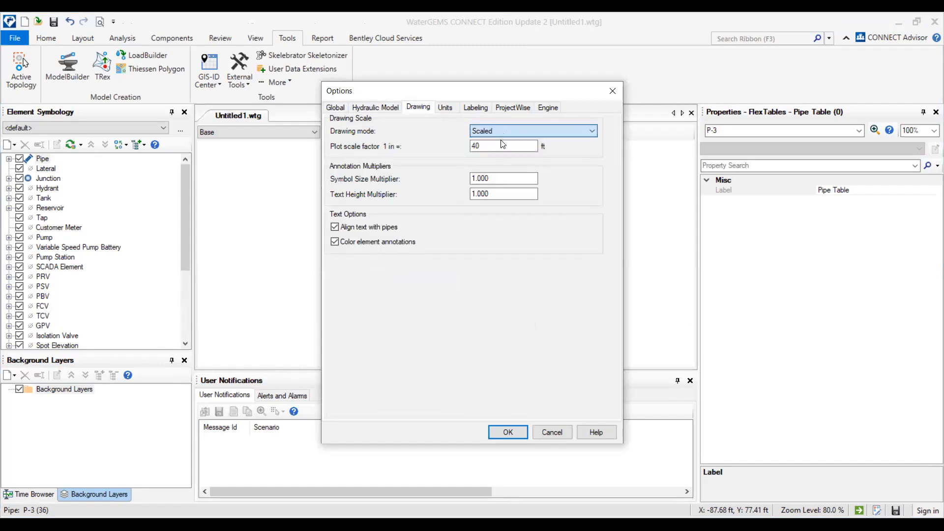
Step: Set both the symbol size multiplier and the text height multiplier to 2 and apply the drawing options
{"action": "left_click", "coordinate": [497, 179]}
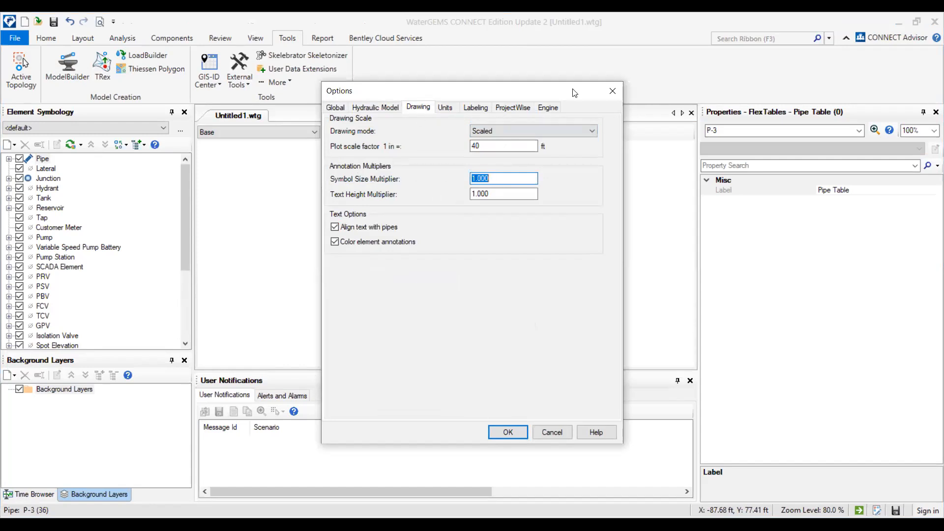
{"action": "left_click_drag", "start_coordinate": [574, 93], "coordinate": [722, 89]}
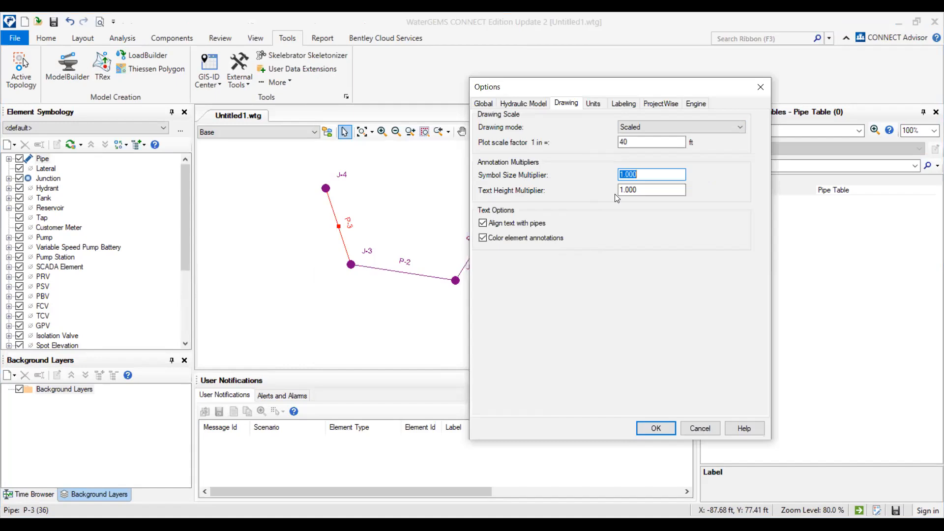
{"action": "type", "text": "2"}
{"action": "key", "text": "Tab"}
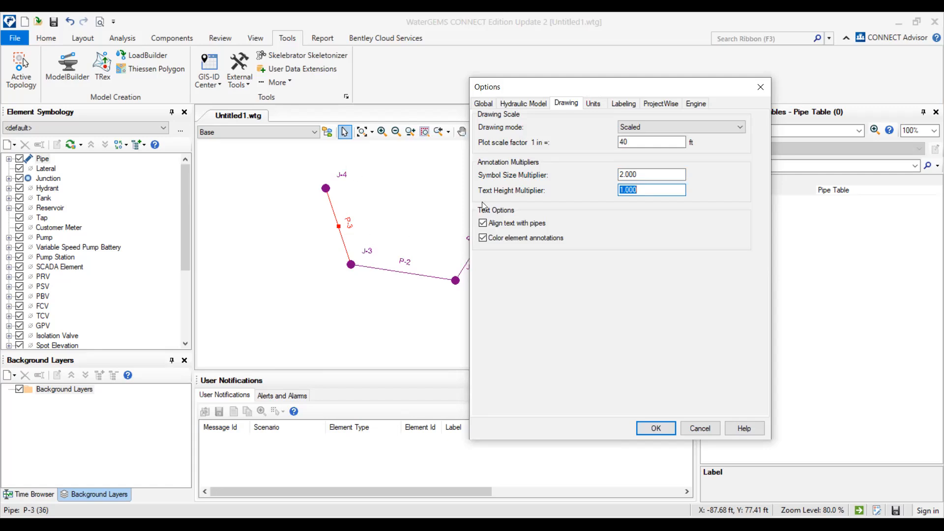
{"action": "type", "text": "2"}
{"action": "left_click", "coordinate": [647, 175]}
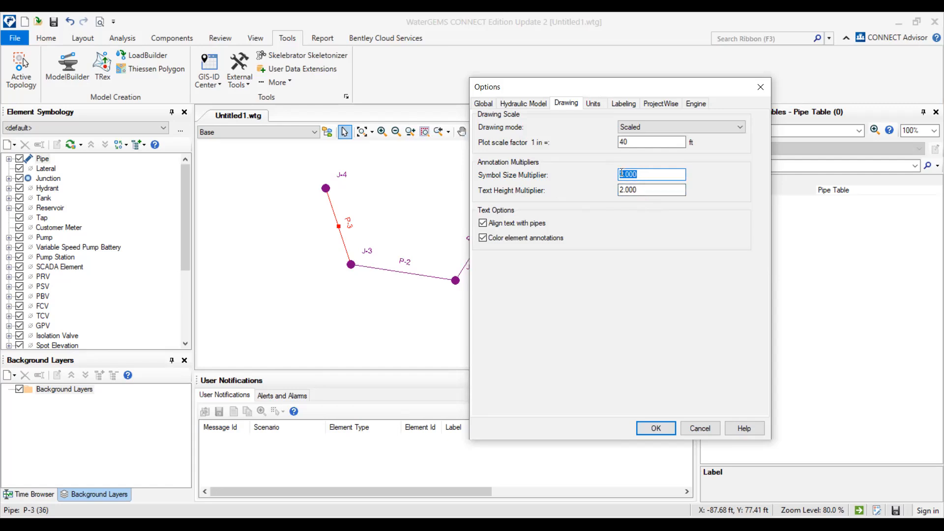
{"action": "left_click", "coordinate": [661, 429]}
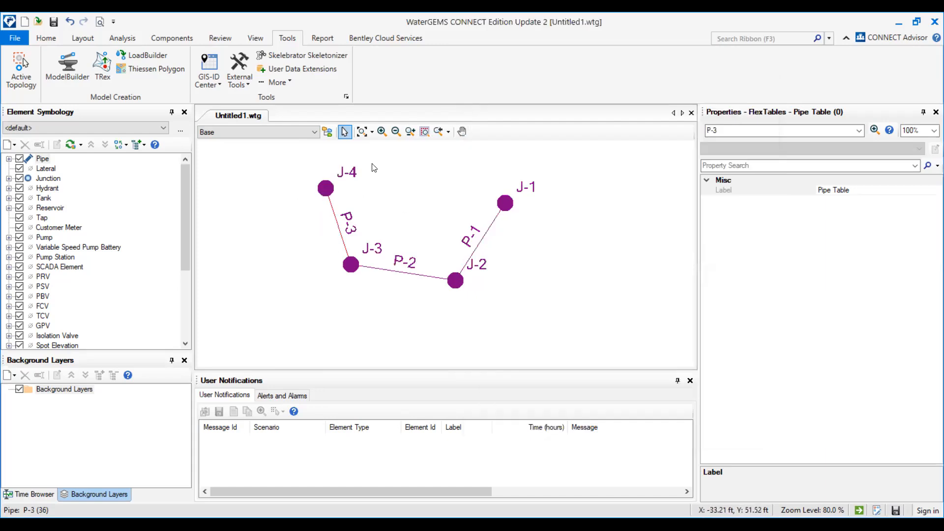
Step: Turn off text alignment with pipes in the drawing options and apply the change to the network
{"action": "left_click", "coordinate": [345, 98]}
{"action": "left_click", "coordinate": [376, 107]}
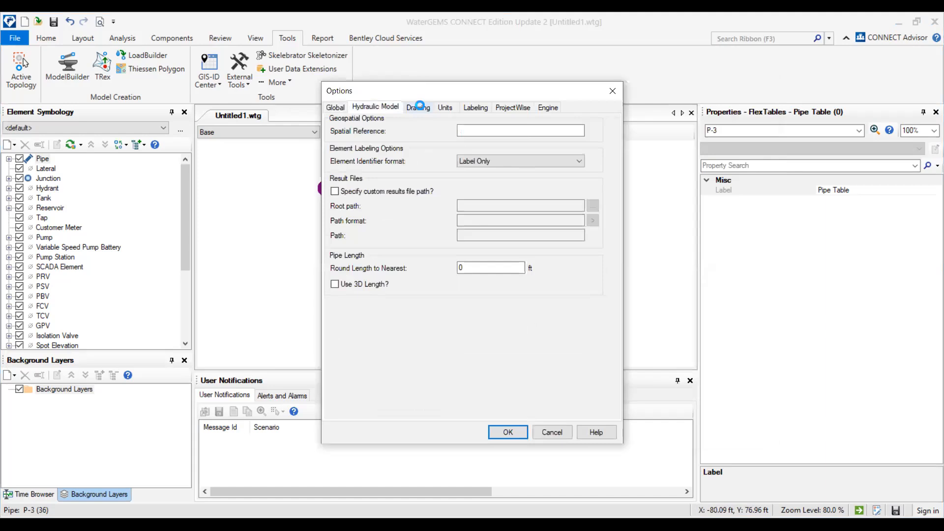
{"action": "left_click", "coordinate": [419, 107]}
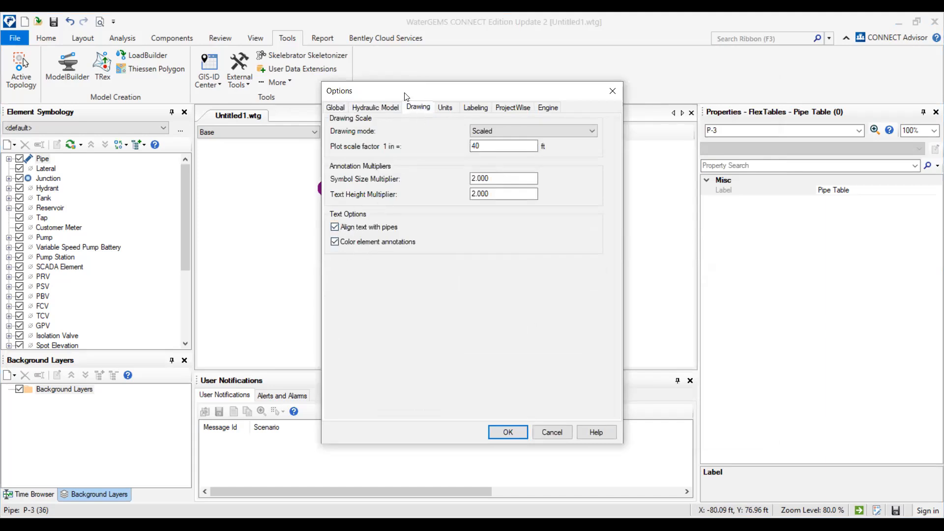
{"action": "left_click_drag", "start_coordinate": [477, 90], "coordinate": [567, 81]}
{"action": "left_click", "coordinate": [461, 216]}
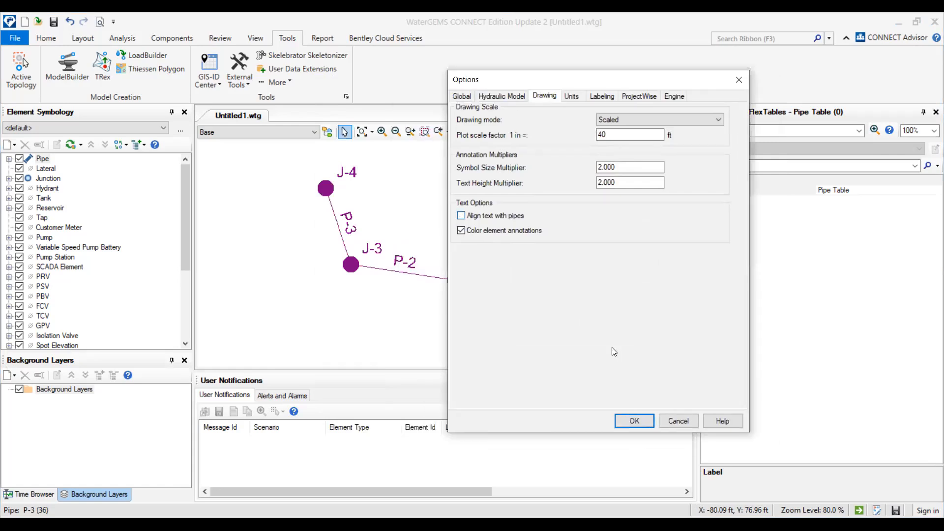
{"action": "left_click", "coordinate": [634, 422]}
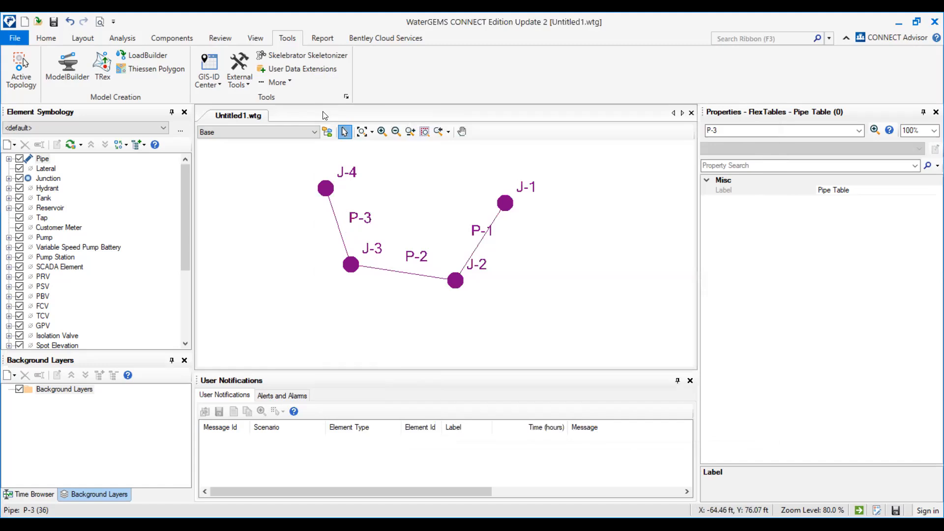
Step: Try turning text alignment with pipes back on in the drawing options, with the dialog moved clear of the network
{"action": "left_click", "coordinate": [345, 97]}
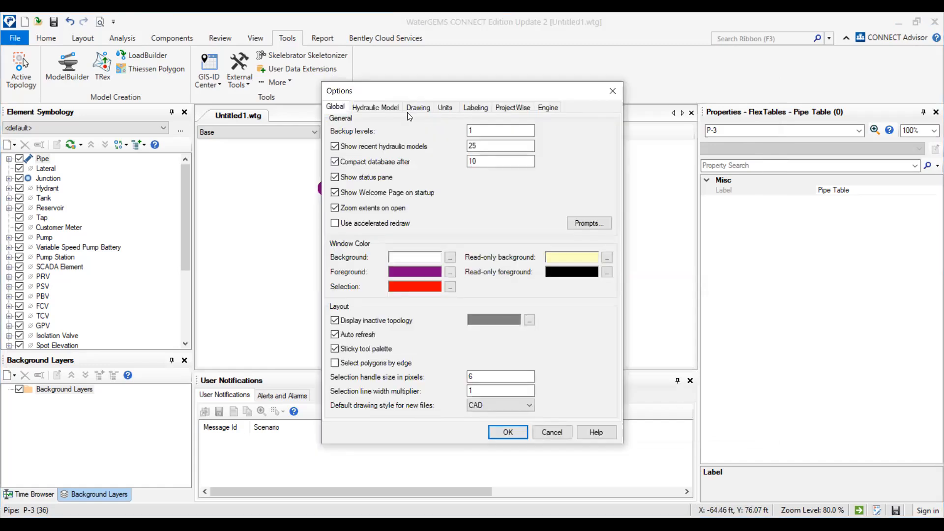
{"action": "left_click", "coordinate": [418, 107]}
{"action": "left_click", "coordinate": [364, 228]}
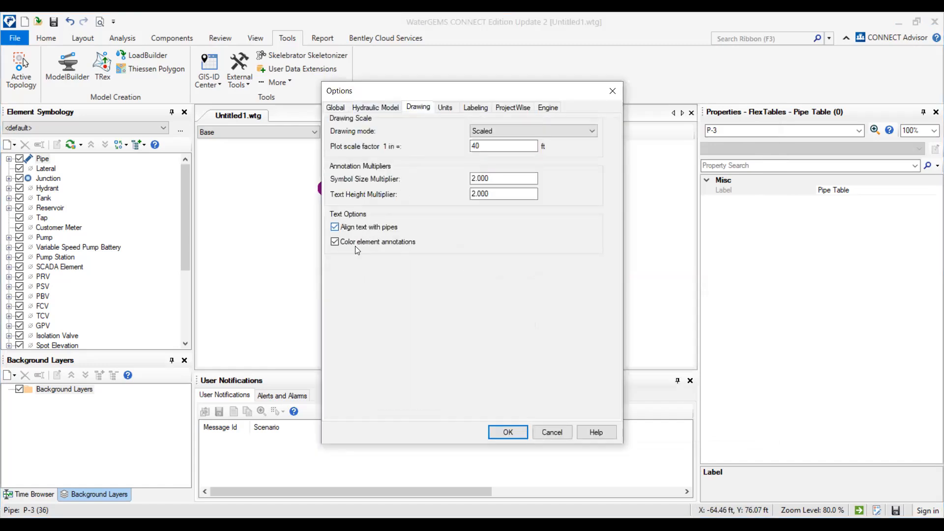
{"action": "left_click_drag", "start_coordinate": [541, 89], "coordinate": [636, 69]}
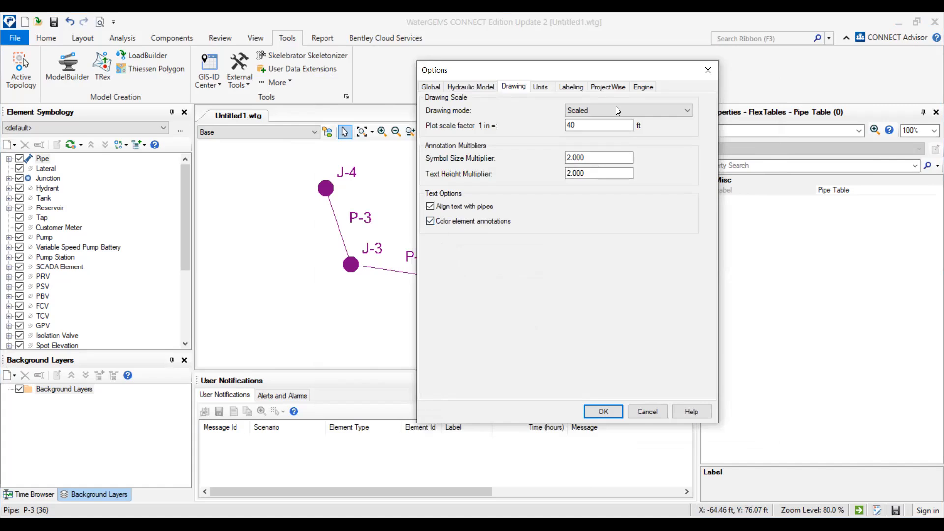
{"action": "left_click_drag", "start_coordinate": [467, 72], "coordinate": [616, 106]}
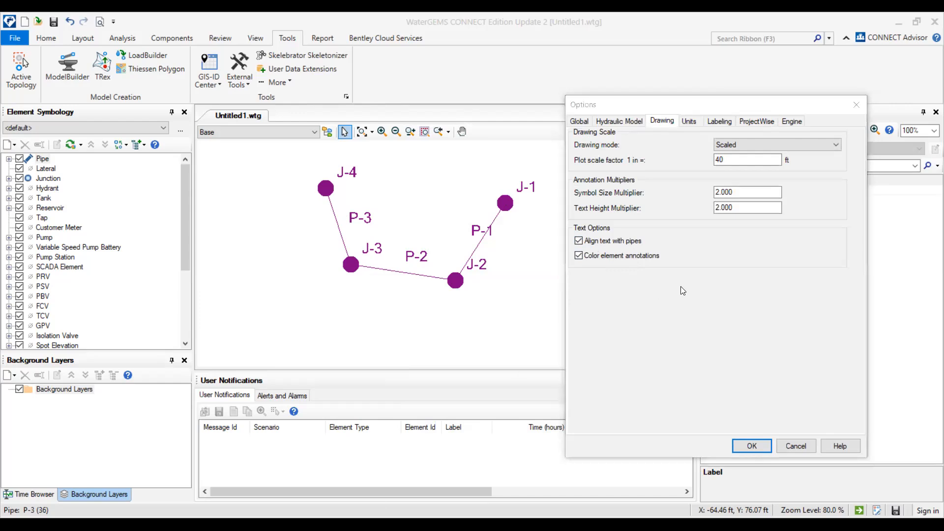
Step: Examine the unit settings and the default unit system choices for new hydraulic models, and close the options without applying
{"action": "left_click", "coordinate": [691, 122]}
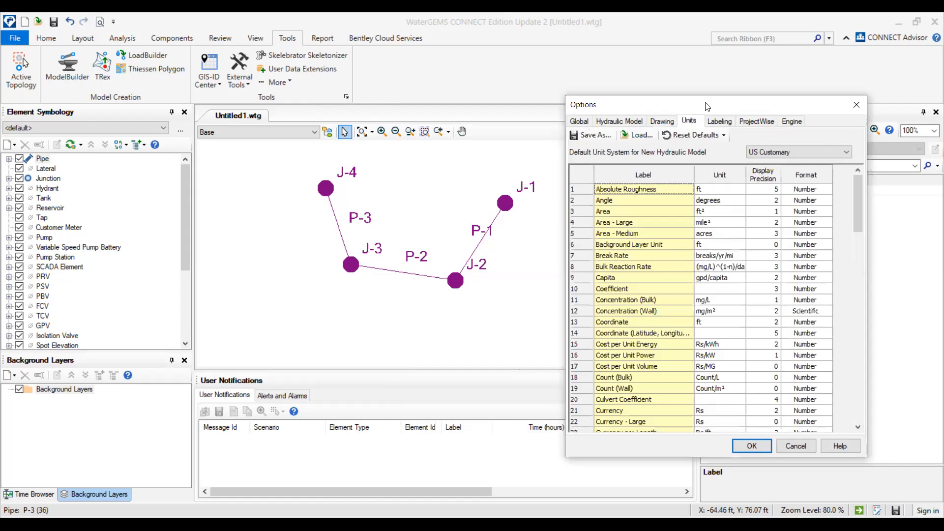
{"action": "left_click_drag", "start_coordinate": [708, 107], "coordinate": [513, 90]}
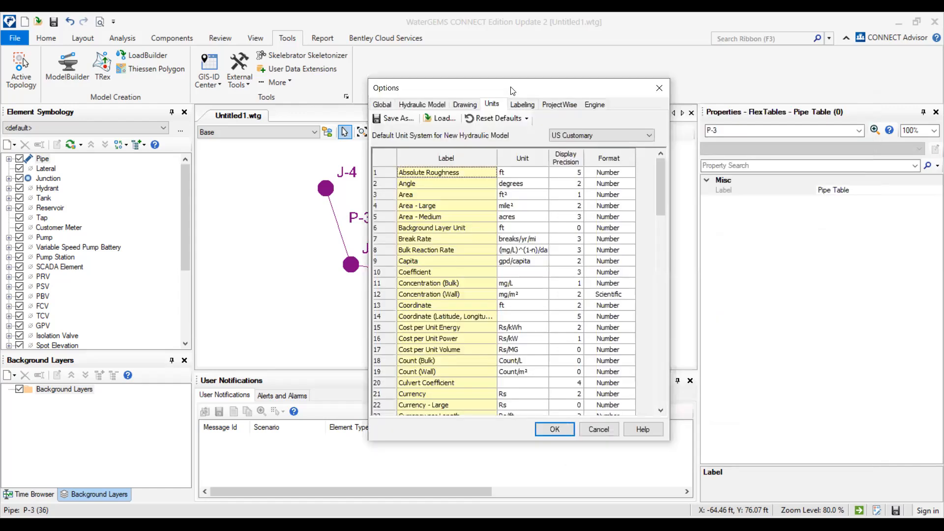
{"action": "left_click", "coordinate": [591, 141]}
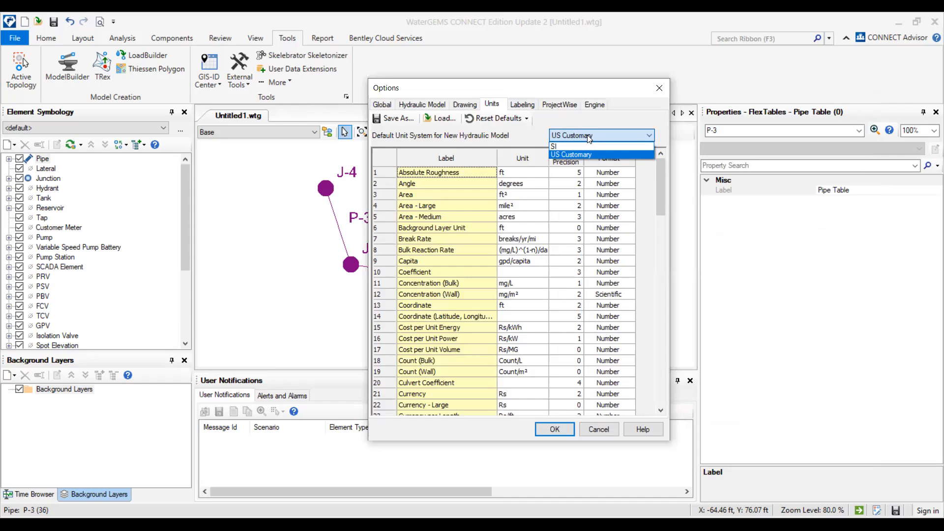
{"action": "left_click", "coordinate": [600, 118]}
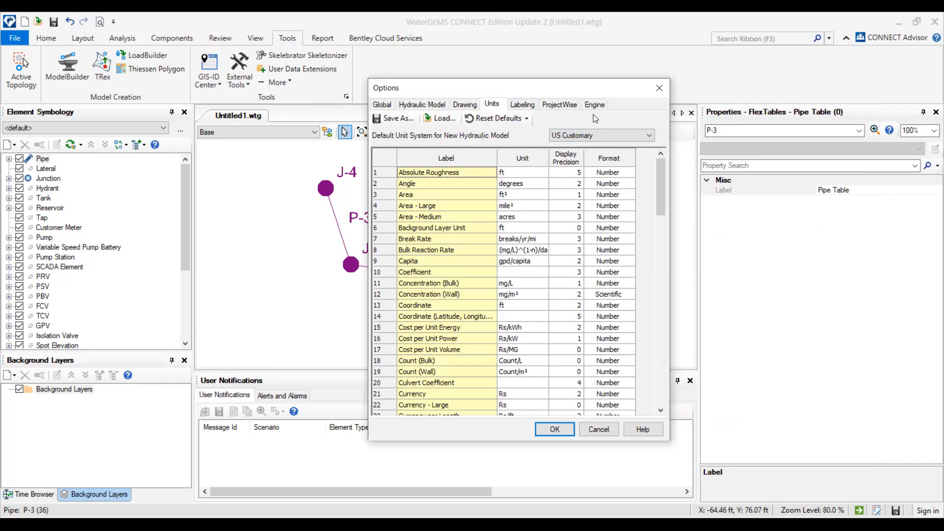
{"action": "left_click", "coordinate": [659, 92]}
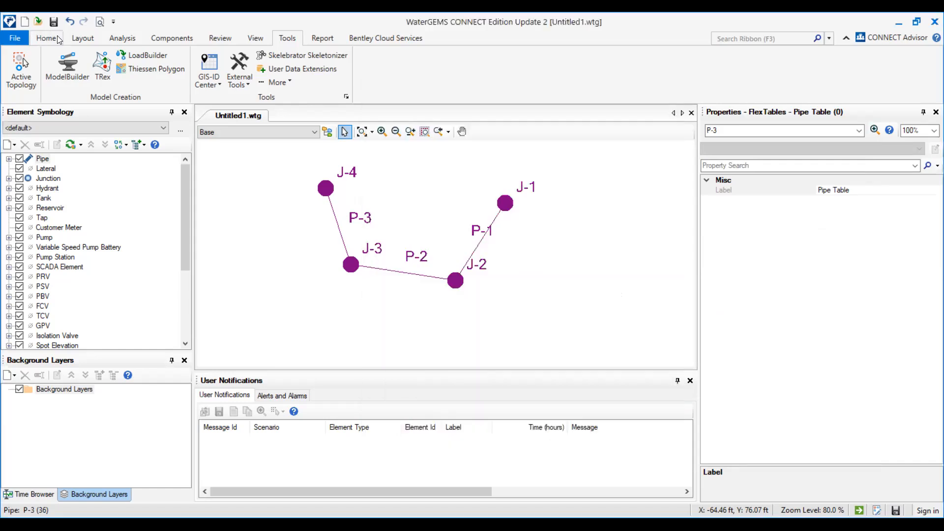
Step: Open the pipe FlexTable and enable a user-defined length for pipe P-1
{"action": "left_click", "coordinate": [56, 37]}
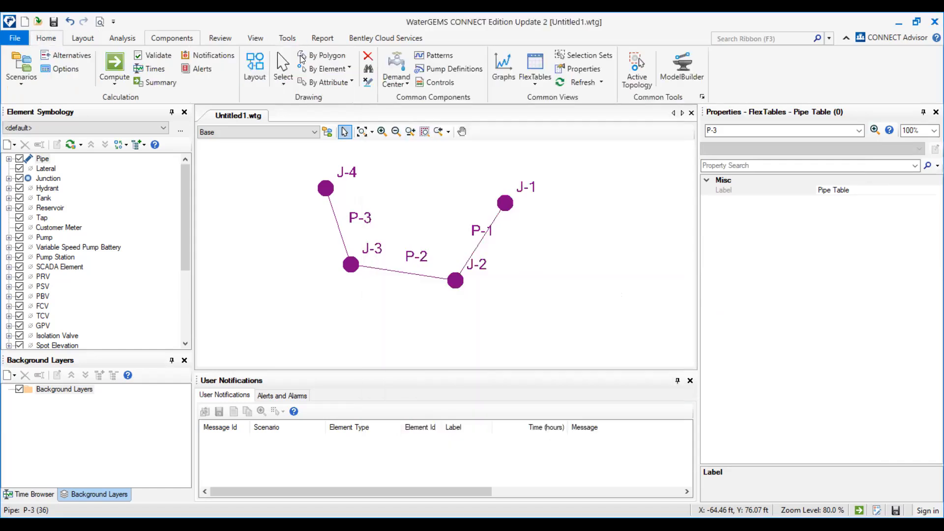
{"action": "left_click", "coordinate": [514, 74]}
{"action": "double_click", "coordinate": [185, 186]}
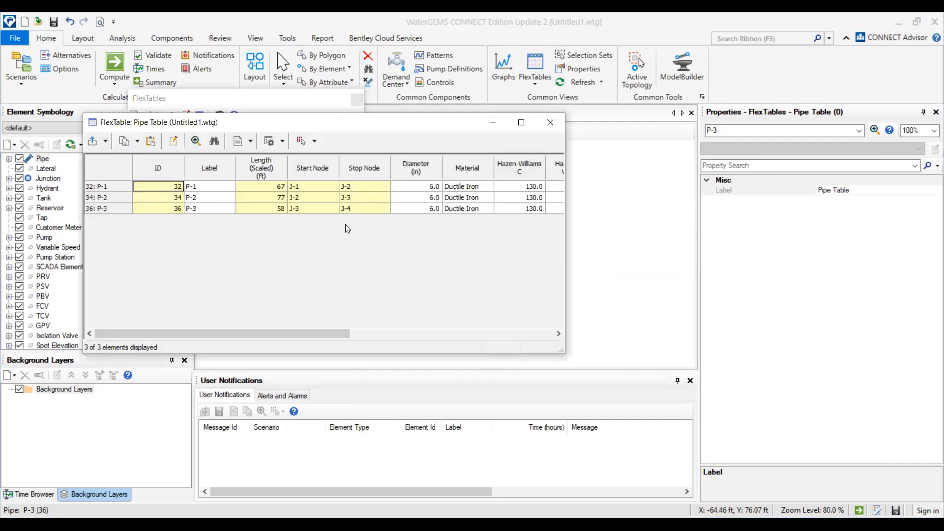
{"action": "left_click_drag", "start_coordinate": [303, 336], "coordinate": [536, 352]}
{"action": "left_click", "coordinate": [486, 187]}
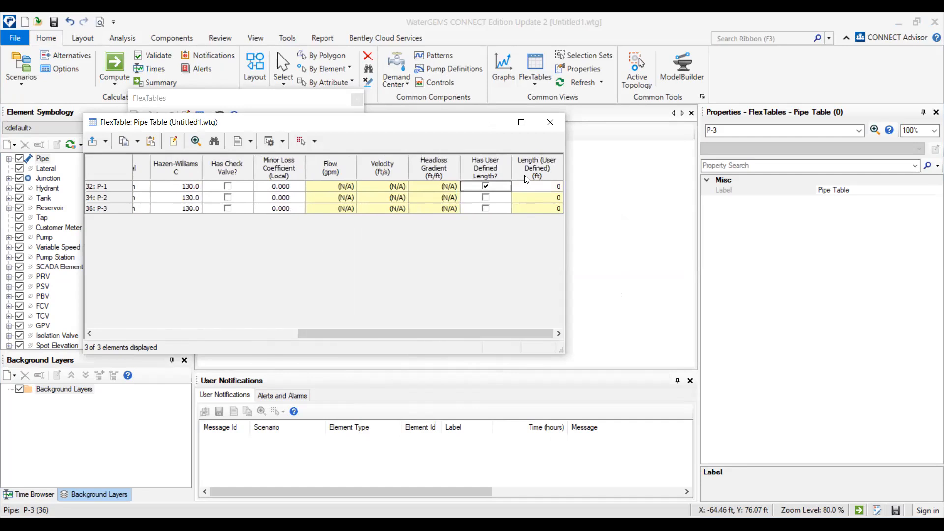
Step: Change the unit of the pipe table's Length (User Defined) column to m
{"action": "right_click", "coordinate": [537, 168]}
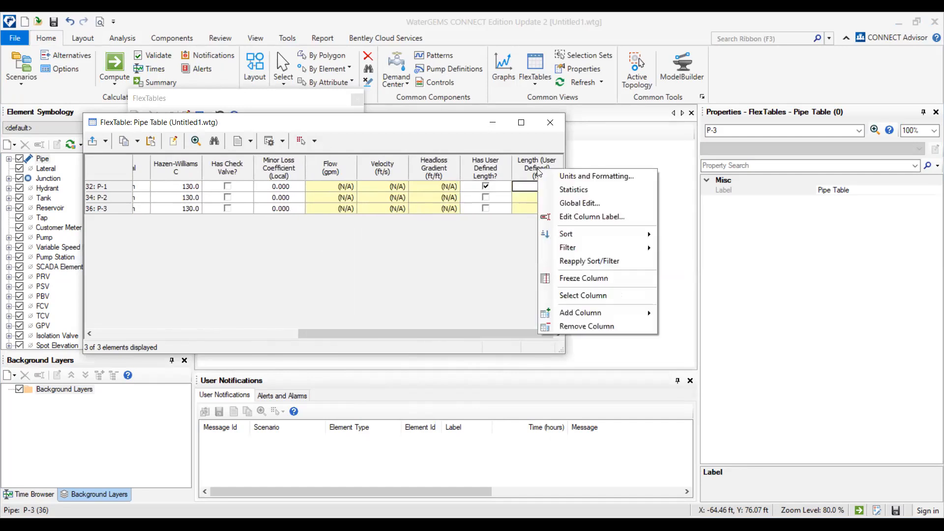
{"action": "key", "text": "Escape"}
{"action": "right_click", "coordinate": [528, 165]}
{"action": "key", "text": "Escape"}
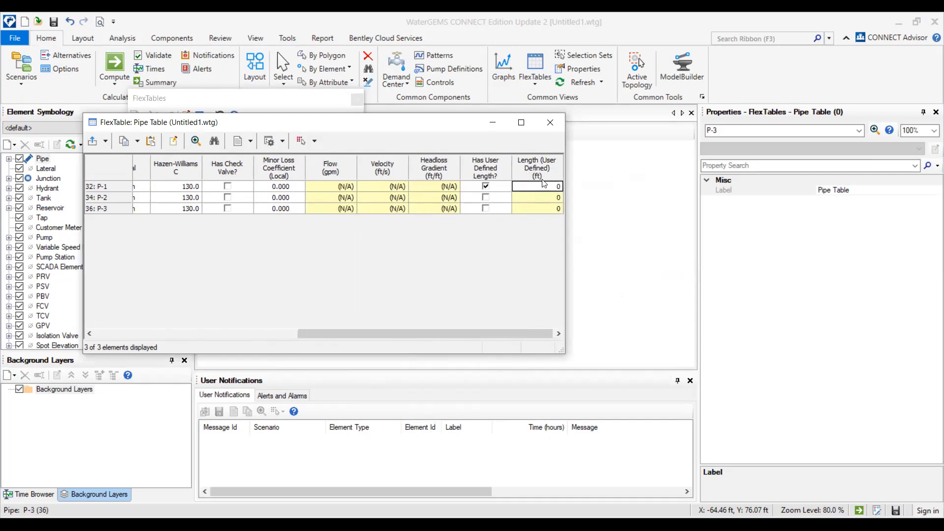
{"action": "right_click", "coordinate": [522, 170]}
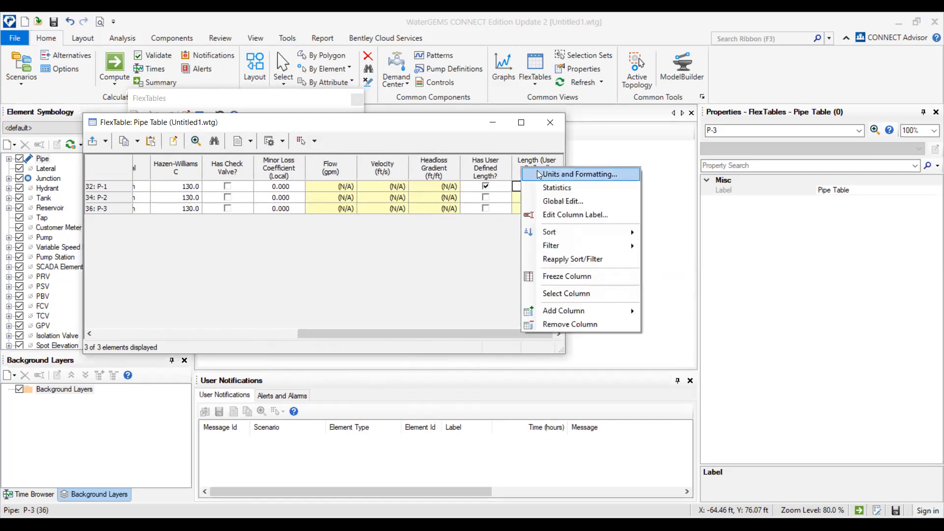
{"action": "left_click", "coordinate": [538, 173]}
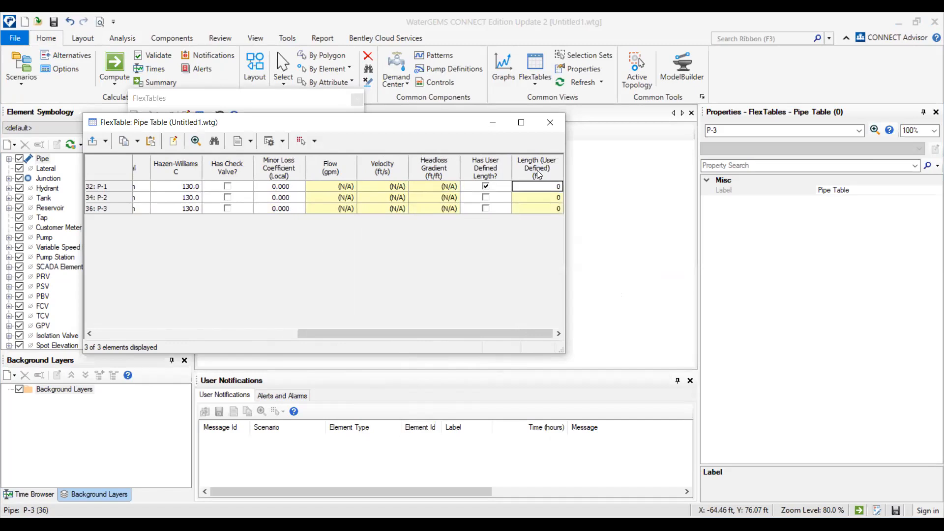
{"action": "left_click", "coordinate": [314, 232]}
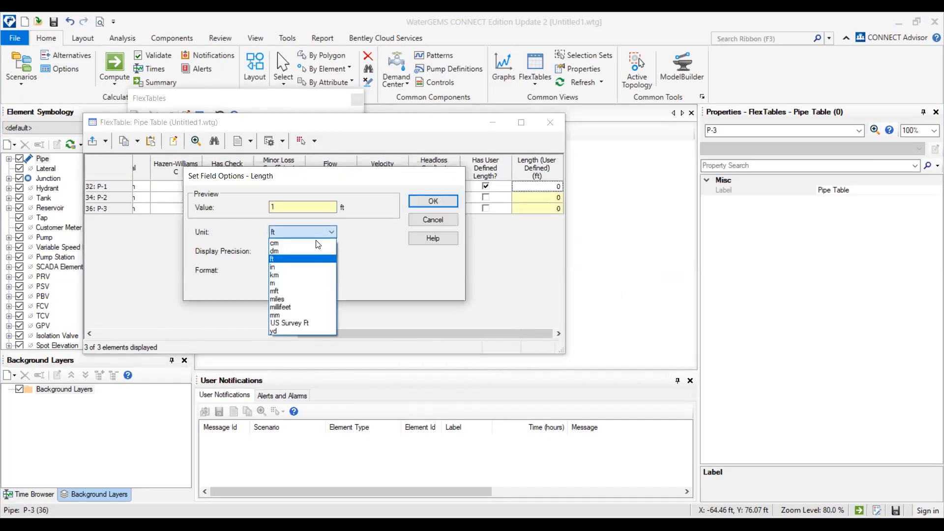
{"action": "left_click", "coordinate": [295, 284]}
{"action": "left_click", "coordinate": [433, 202]}
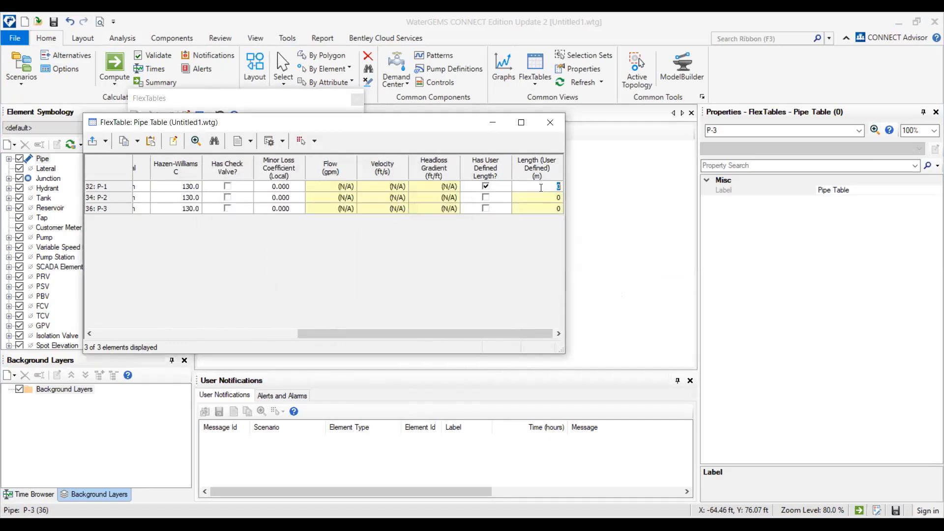
Step: Set the user-defined length of pipe P-1 to 10 m
{"action": "type", "text": "10"}
{"action": "left_click", "coordinate": [540, 197]}
{"action": "double_click", "coordinate": [542, 175]}
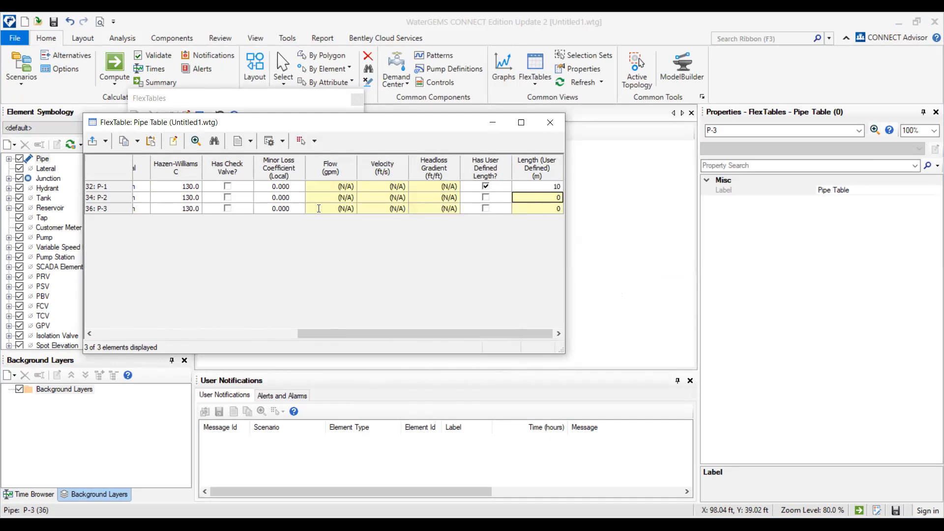
Step: Change the unit of the pipe table's Length (User Defined) column to ft
{"action": "left_click", "coordinate": [310, 234]}
{"action": "left_click", "coordinate": [287, 260]}
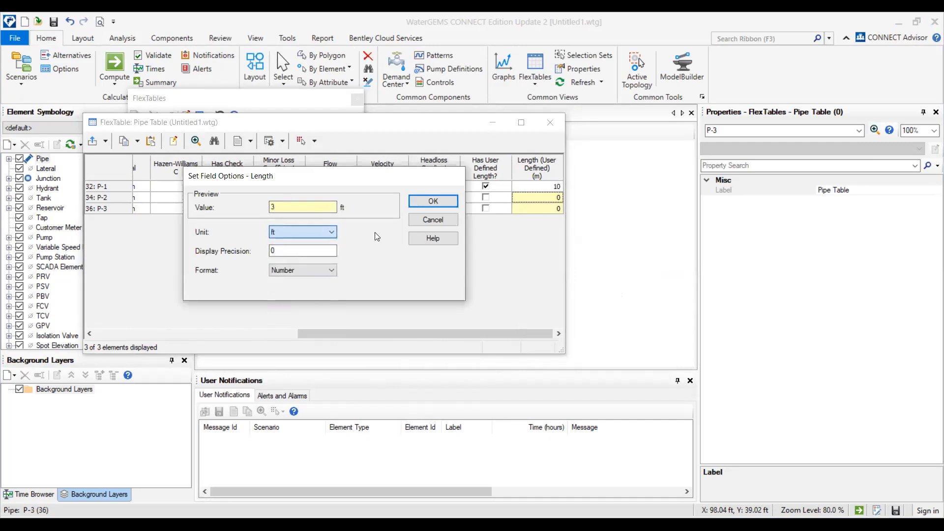
{"action": "left_click", "coordinate": [434, 202]}
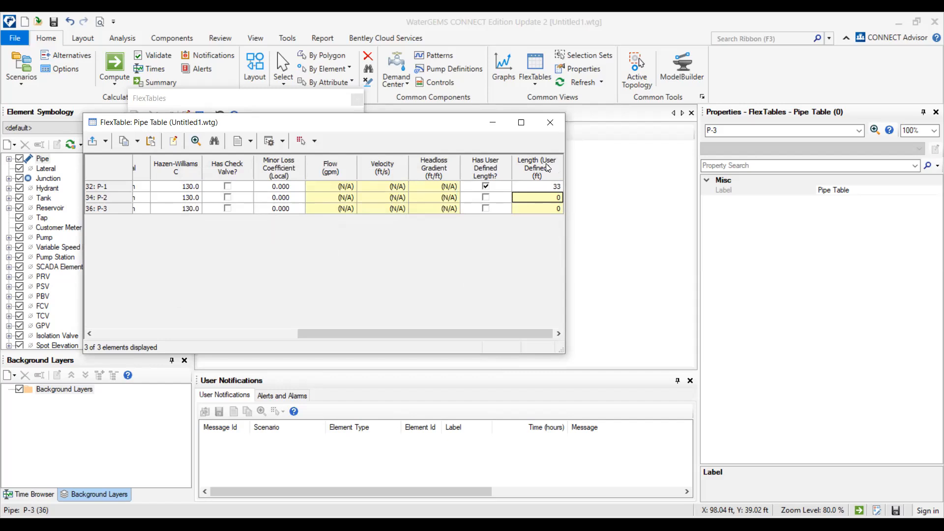
Step: Set the display precision of the Length (User Defined) column to 2
{"action": "right_click", "coordinate": [536, 173]}
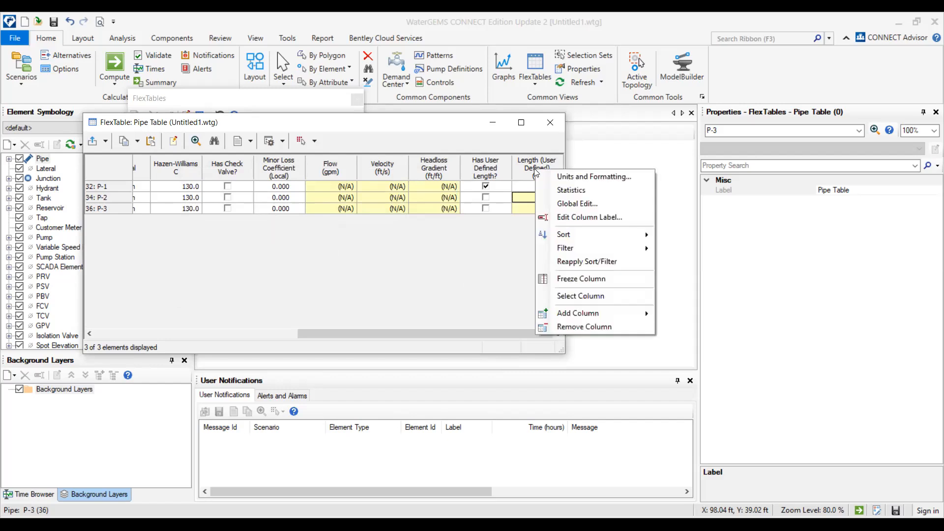
{"action": "left_click", "coordinate": [561, 183]}
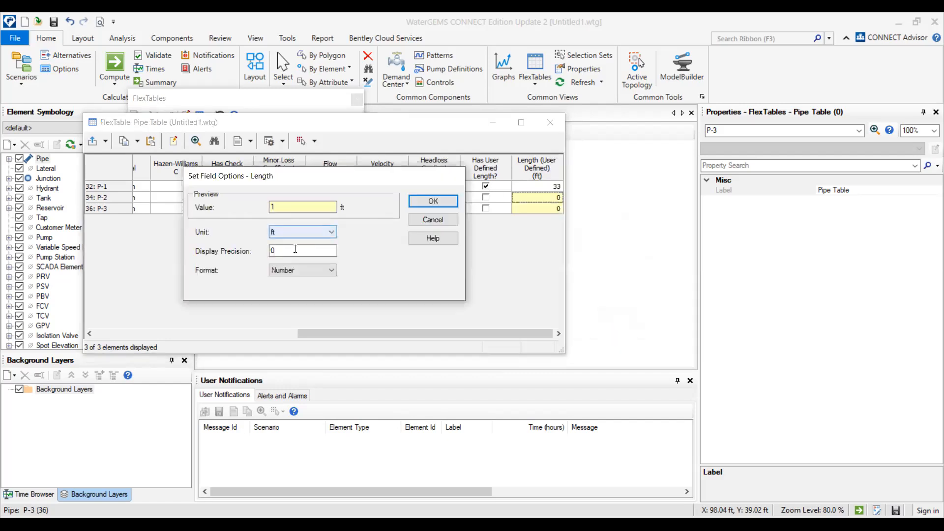
{"action": "left_click", "coordinate": [280, 253]}
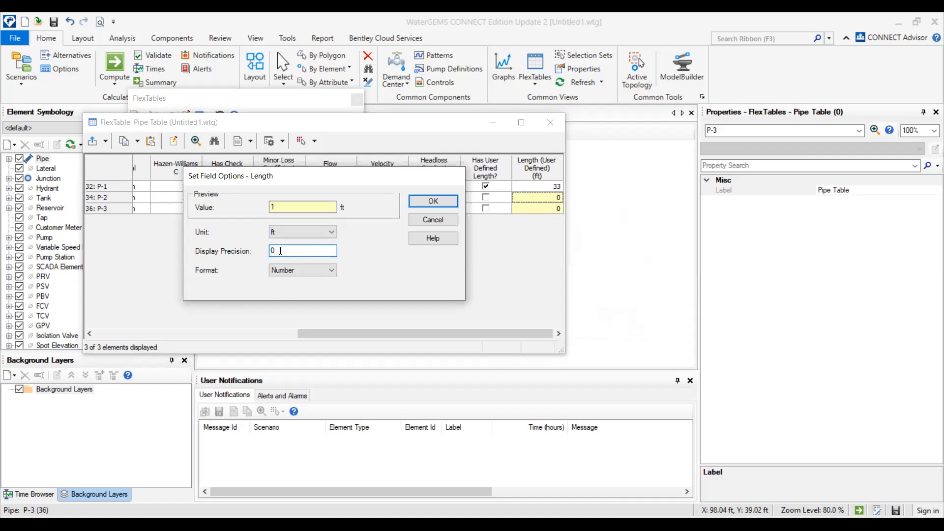
{"action": "key", "text": "BackSpace"}
{"action": "type", "text": "2"}
{"action": "left_click", "coordinate": [424, 203]}
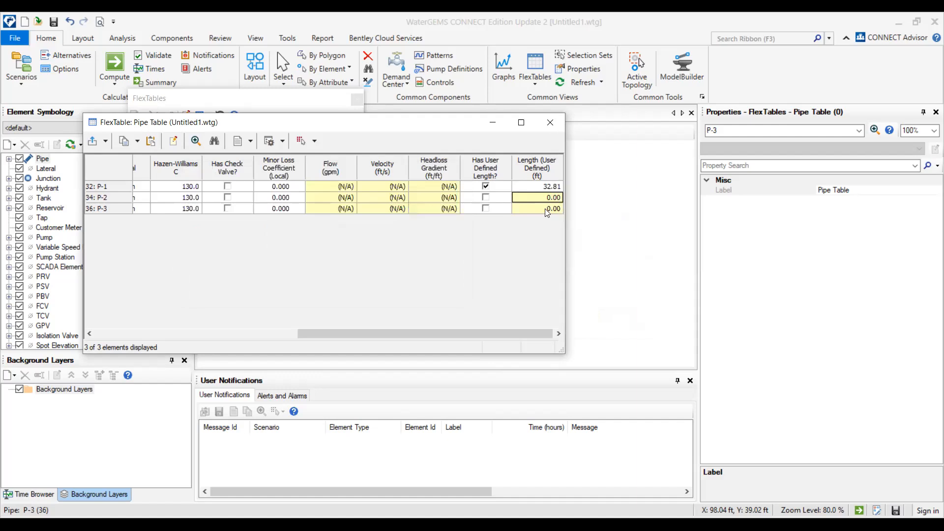
Step: Change the number format of the Length (User Defined) column to Scientific
{"action": "right_click", "coordinate": [536, 177]}
{"action": "left_click", "coordinate": [548, 181]}
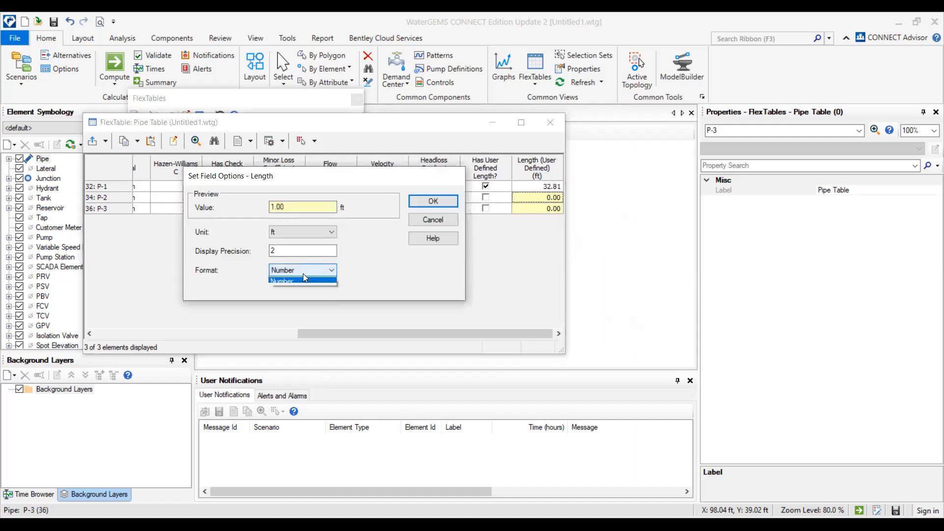
{"action": "left_click", "coordinate": [303, 272]}
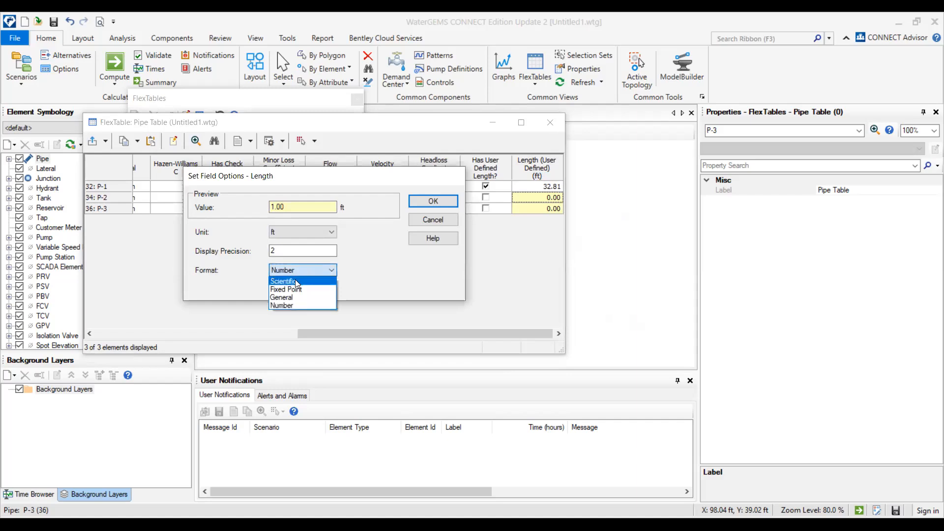
{"action": "left_click", "coordinate": [296, 281]}
{"action": "left_click", "coordinate": [433, 203]}
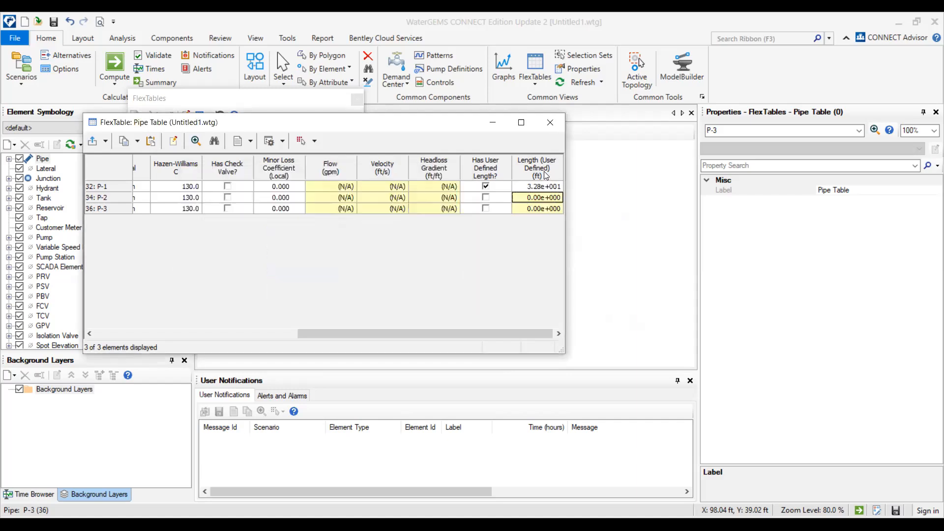
Step: Set the Length (User Defined) column's format to Number and close the pipe table and the FlexTables list
{"action": "right_click", "coordinate": [544, 172]}
{"action": "left_click", "coordinate": [576, 177]}
{"action": "left_click", "coordinate": [310, 275]}
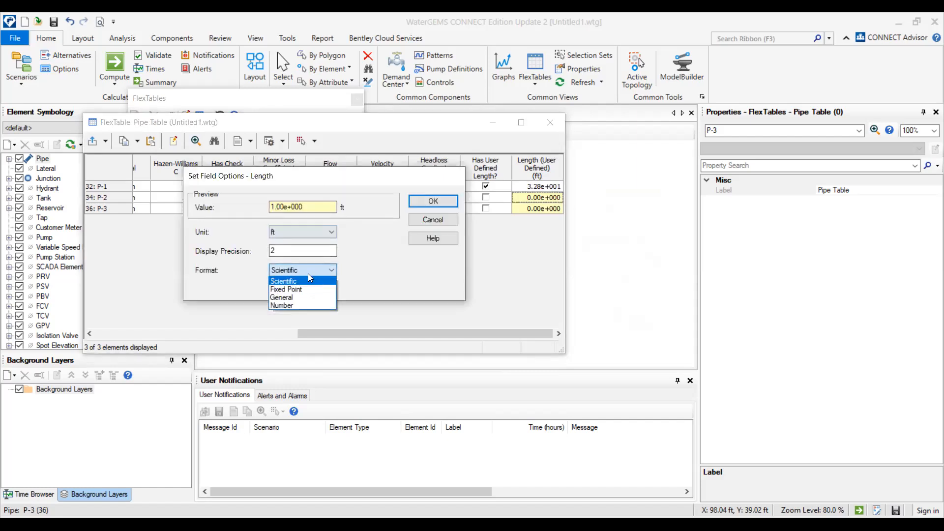
{"action": "left_click", "coordinate": [291, 302]}
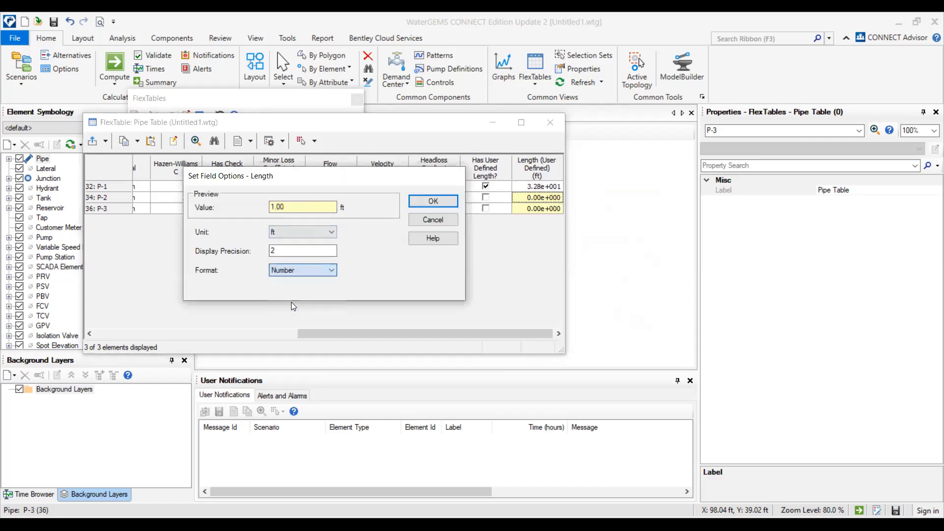
{"action": "left_click", "coordinate": [430, 204]}
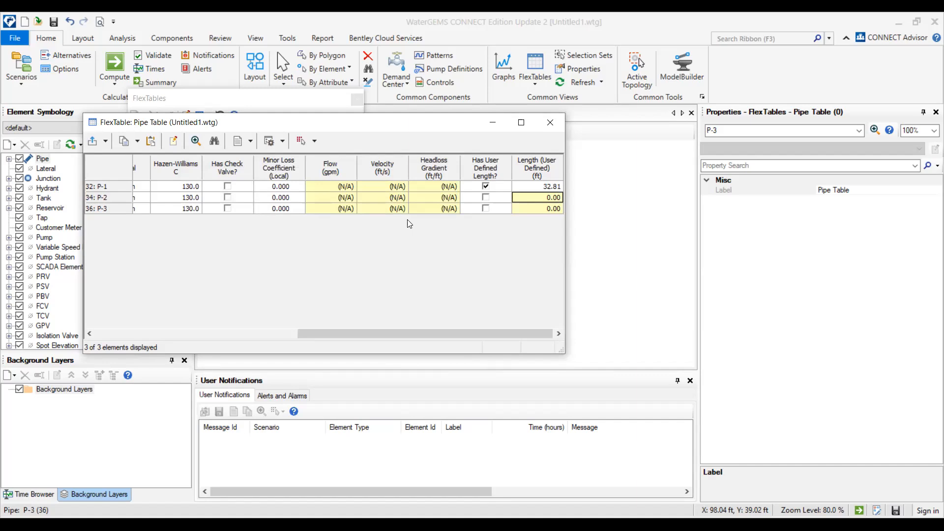
{"action": "left_click", "coordinate": [551, 123]}
{"action": "left_click", "coordinate": [359, 98]}
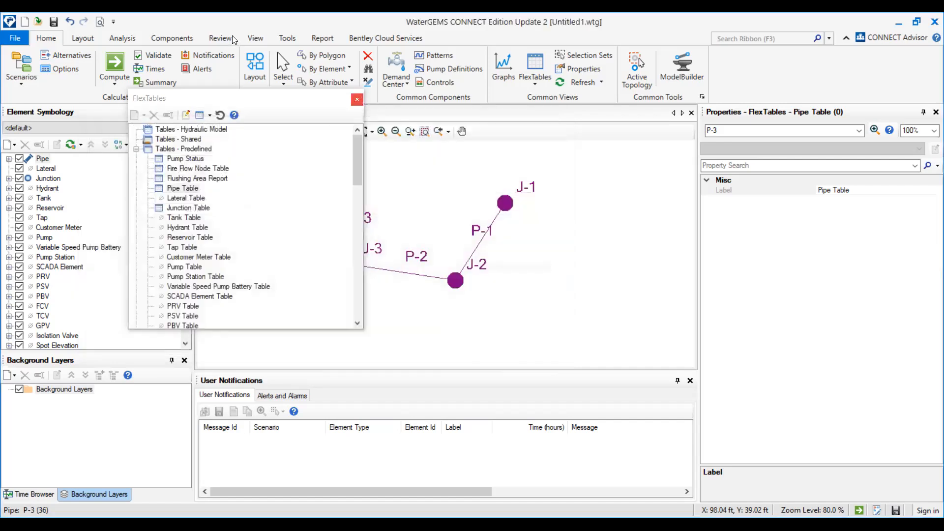
Step: Open the program options and examine the unit, display precision and format settings and the default unit system choices
{"action": "left_click", "coordinate": [287, 38]}
{"action": "left_click", "coordinate": [346, 97]}
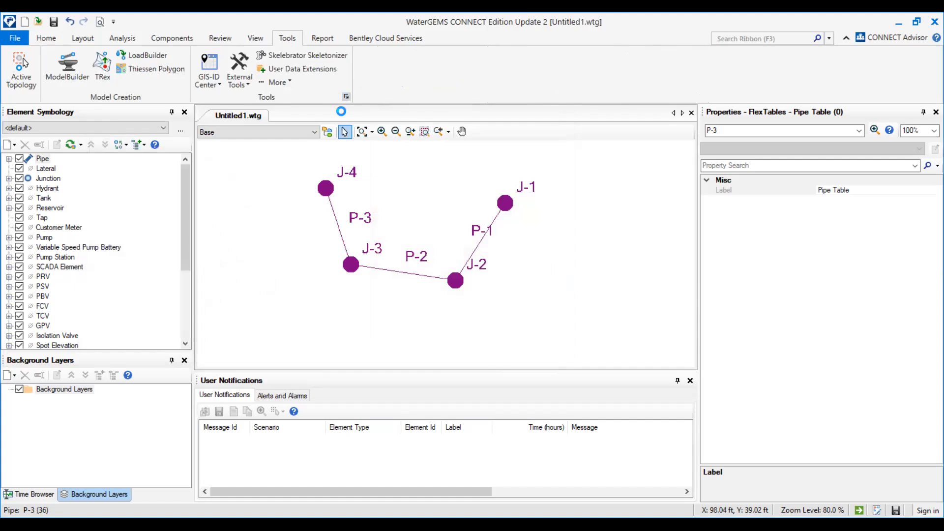
{"action": "left_click", "coordinate": [444, 107]}
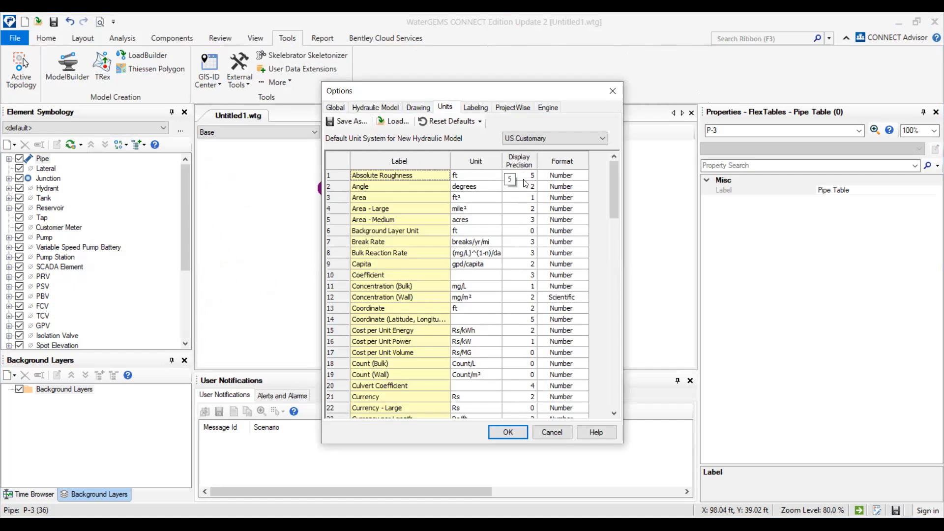
{"action": "left_click_drag", "start_coordinate": [481, 97], "coordinate": [567, 89]}
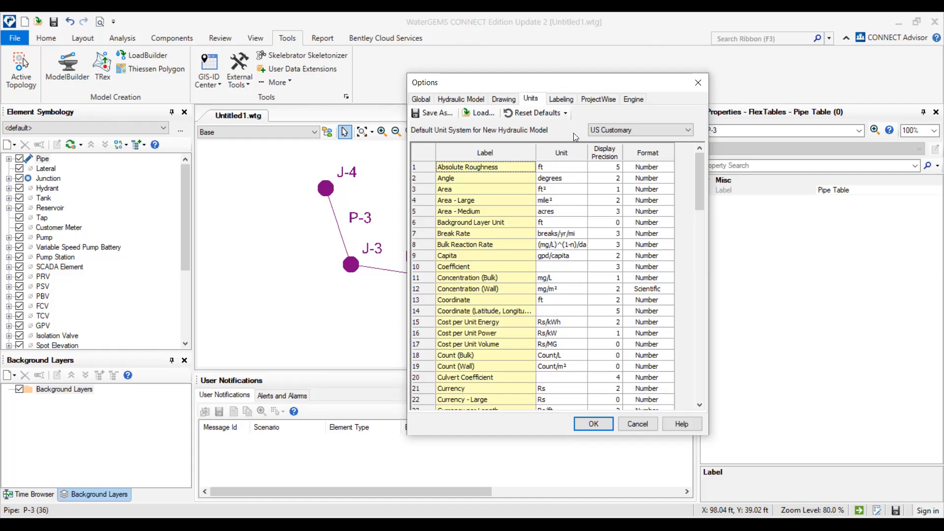
{"action": "left_click", "coordinate": [611, 130]}
{"action": "left_click", "coordinate": [611, 129]}
Step: Examine the element labeling options, including the next number, increment, prefix, digits, suffix and preview of each element type
{"action": "left_click", "coordinate": [567, 103]}
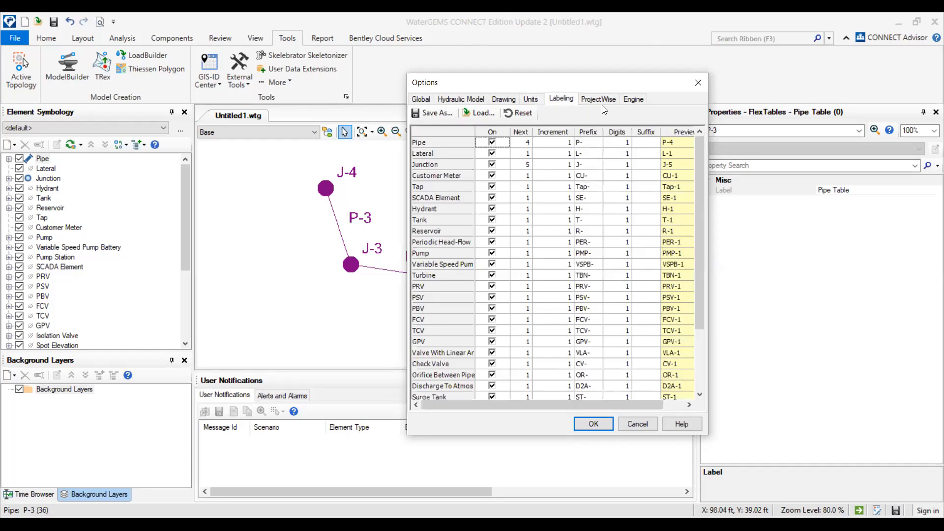
{"action": "left_click_drag", "start_coordinate": [603, 87], "coordinate": [625, 82]}
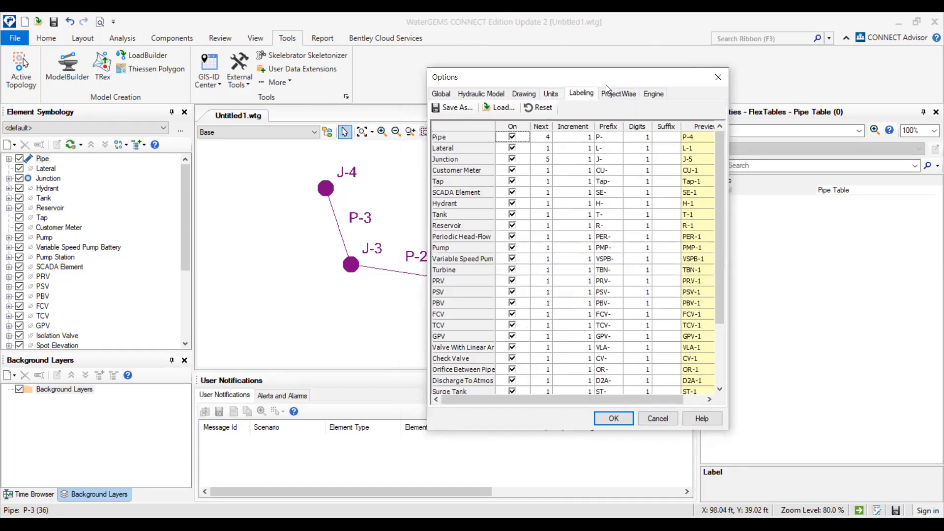
{"action": "left_click_drag", "start_coordinate": [605, 79], "coordinate": [652, 66]}
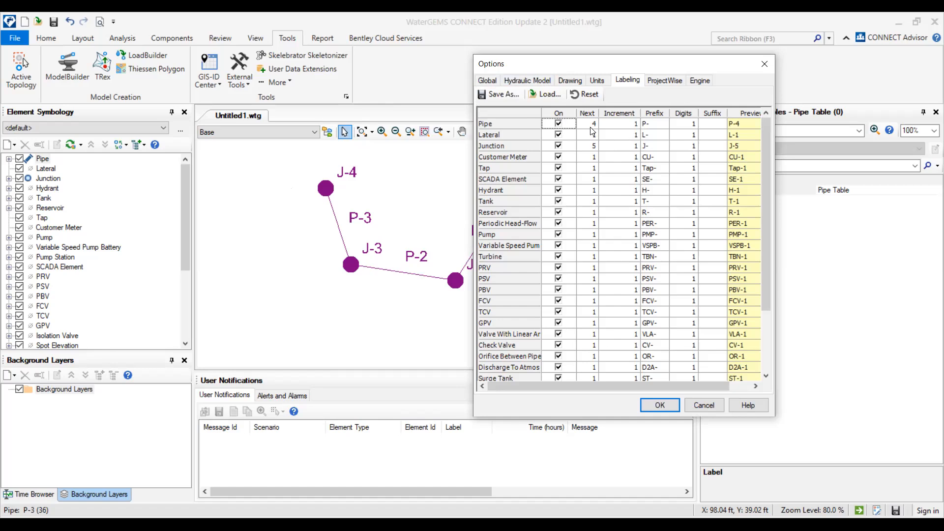
{"action": "left_click_drag", "start_coordinate": [605, 66], "coordinate": [663, 102]}
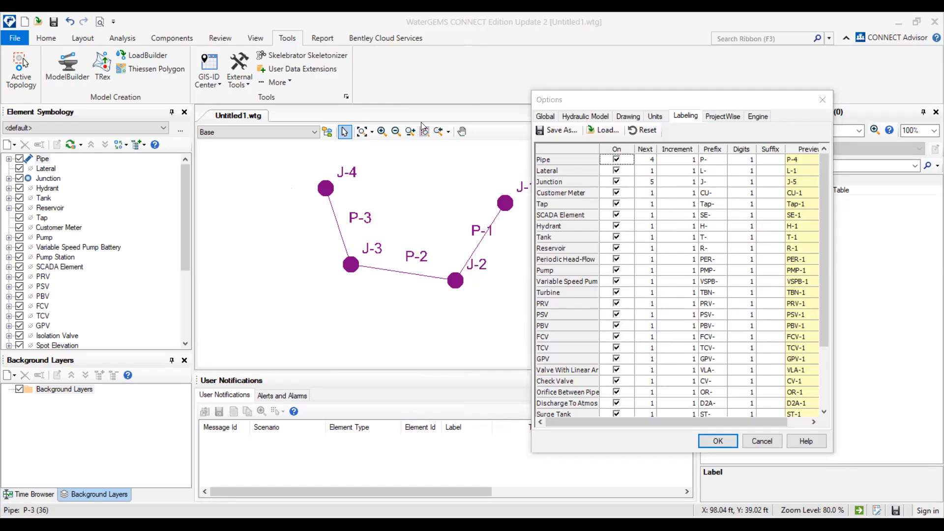
{"action": "left_click_drag", "start_coordinate": [743, 96], "coordinate": [616, 64]}
{"action": "scroll", "coordinate": [609, 164], "scroll_direction": "down", "scroll_amount": 4}
{"action": "scroll", "coordinate": [609, 165], "scroll_direction": "up", "scroll_amount": 4}
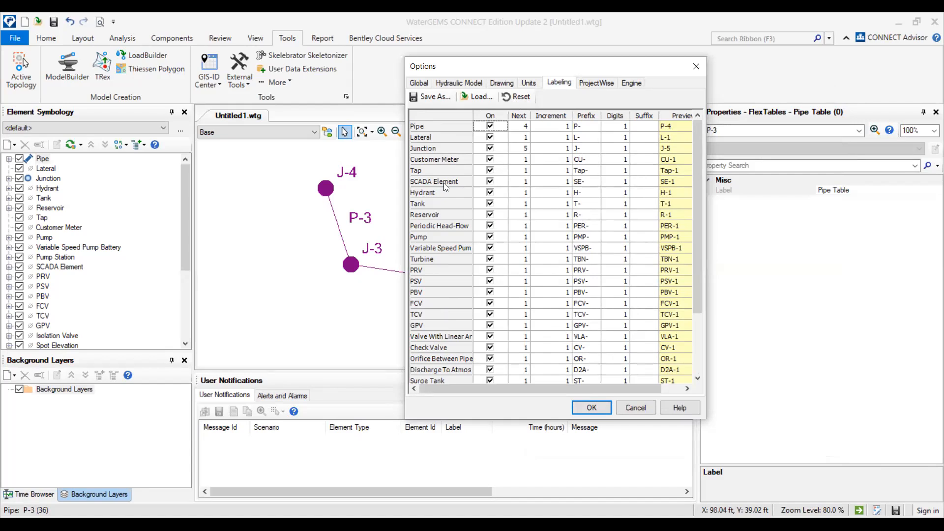
{"action": "scroll", "coordinate": [432, 171], "scroll_direction": "down", "scroll_amount": 1}
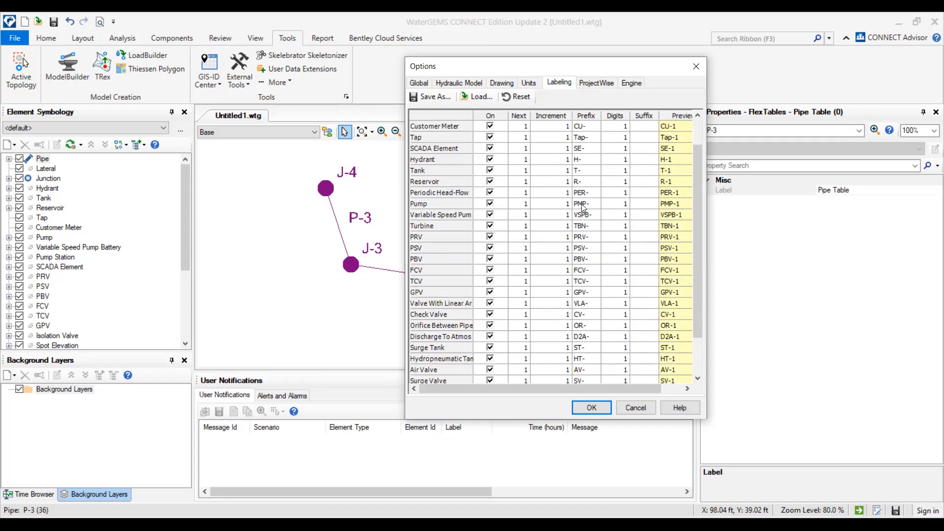
{"action": "scroll", "coordinate": [604, 208], "scroll_direction": "up", "scroll_amount": 1}
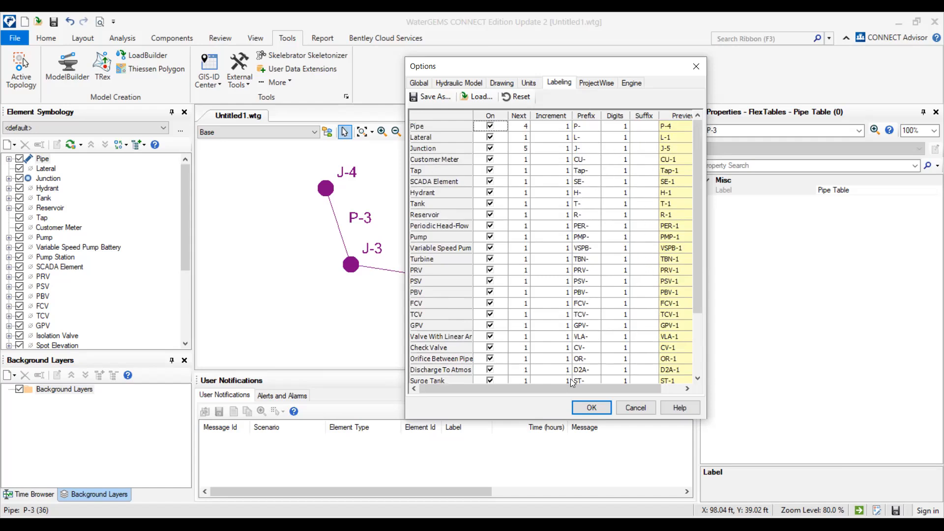
{"action": "left_click_drag", "start_coordinate": [582, 387], "coordinate": [615, 390]}
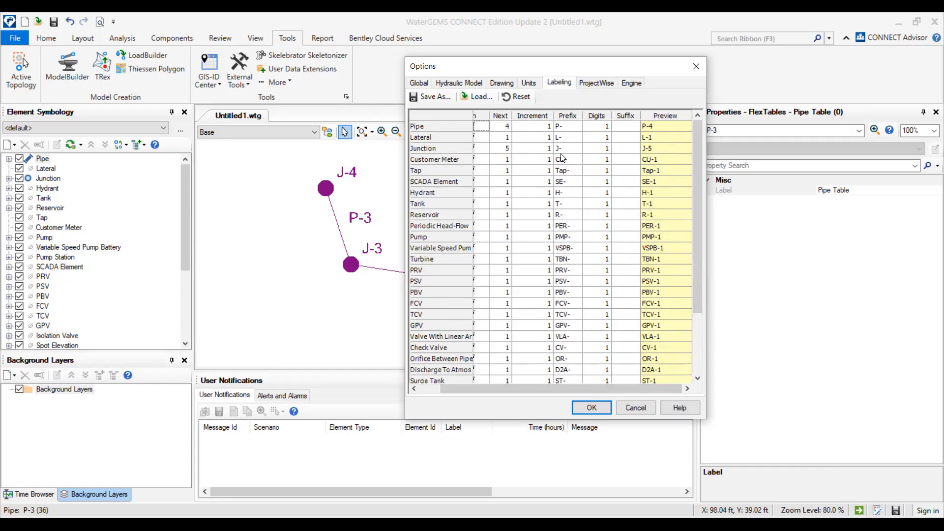
Step: Look through the ProjectWise and Engine options and close the options dialog
{"action": "left_click", "coordinate": [596, 83]}
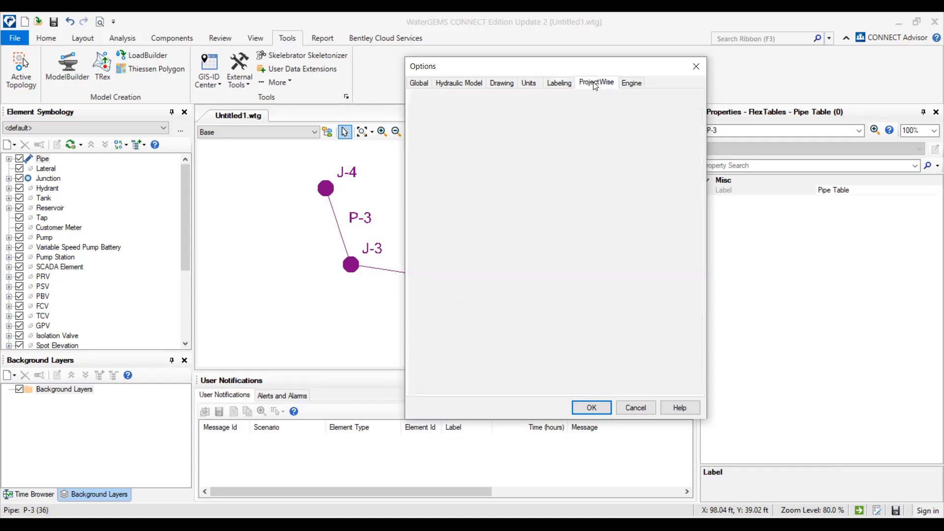
{"action": "left_click", "coordinate": [630, 85]}
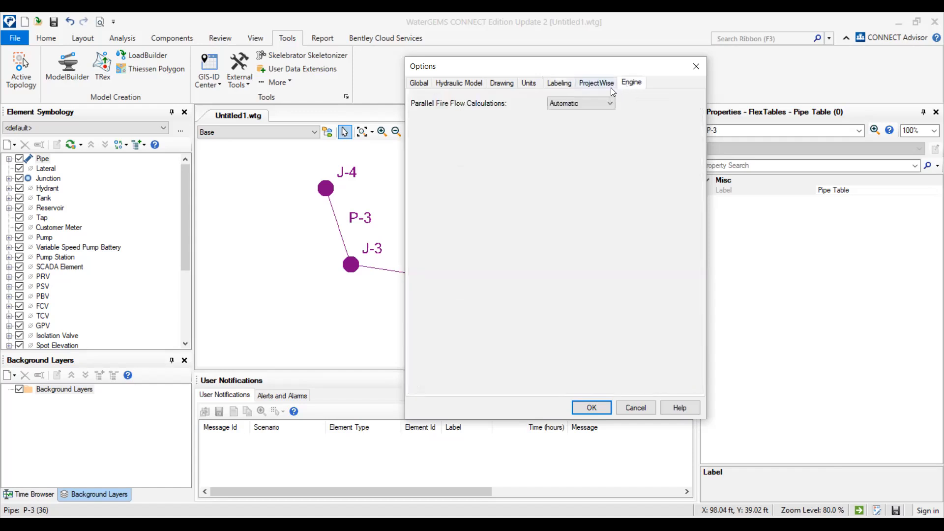
{"action": "left_click", "coordinate": [597, 83]}
{"action": "left_click", "coordinate": [592, 407]}
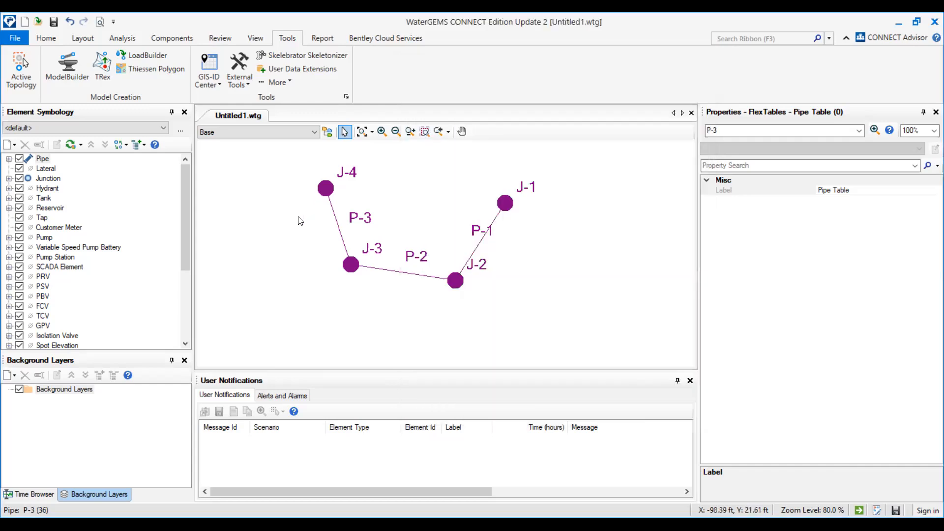
Step: Select all junctions and pipes of the test network and delete them from the drawing
{"action": "scroll", "coordinate": [188, 185], "scroll_direction": "down", "scroll_amount": 1}
{"action": "scroll", "coordinate": [183, 169], "scroll_direction": "up", "scroll_amount": 1}
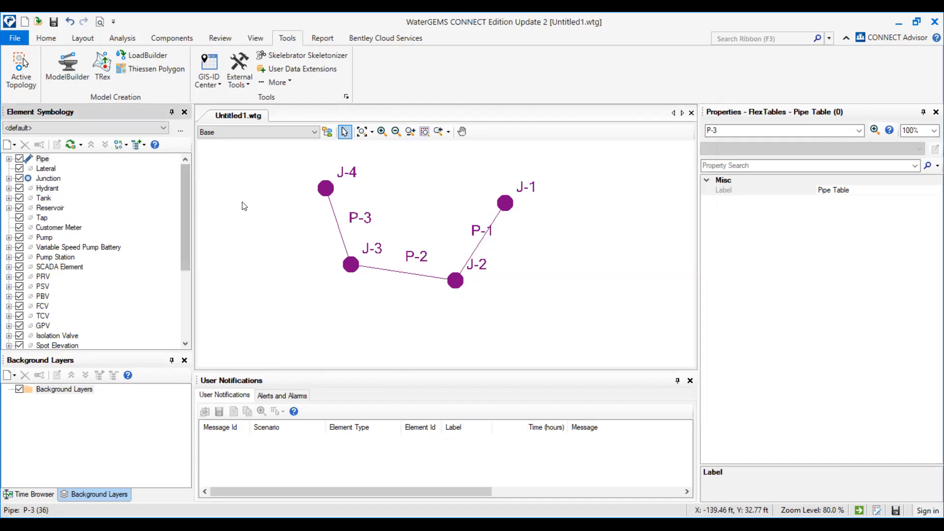
{"action": "scroll", "coordinate": [243, 206], "scroll_direction": "down", "scroll_amount": 1}
{"action": "left_click", "coordinate": [44, 37]}
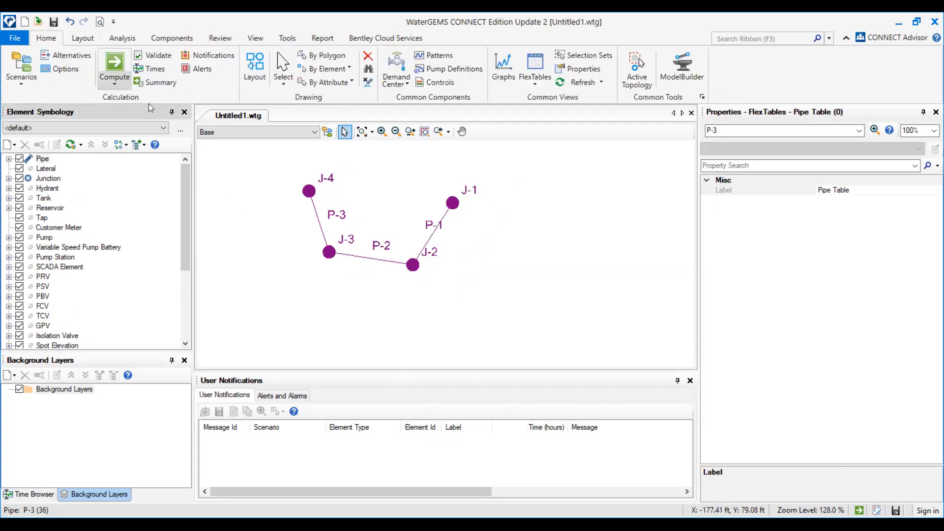
{"action": "left_click_drag", "start_coordinate": [517, 160], "coordinate": [272, 294]}
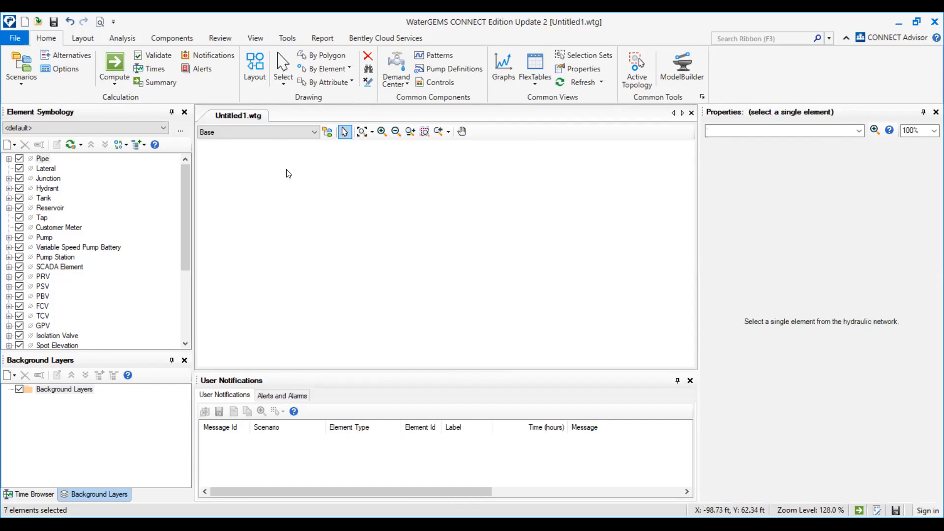
Step: Examine the layout tools for drawing pipes and laterals, nodes, pumps, valves and other network elements
{"action": "left_click", "coordinate": [254, 67]}
{"action": "left_click", "coordinate": [81, 39]}
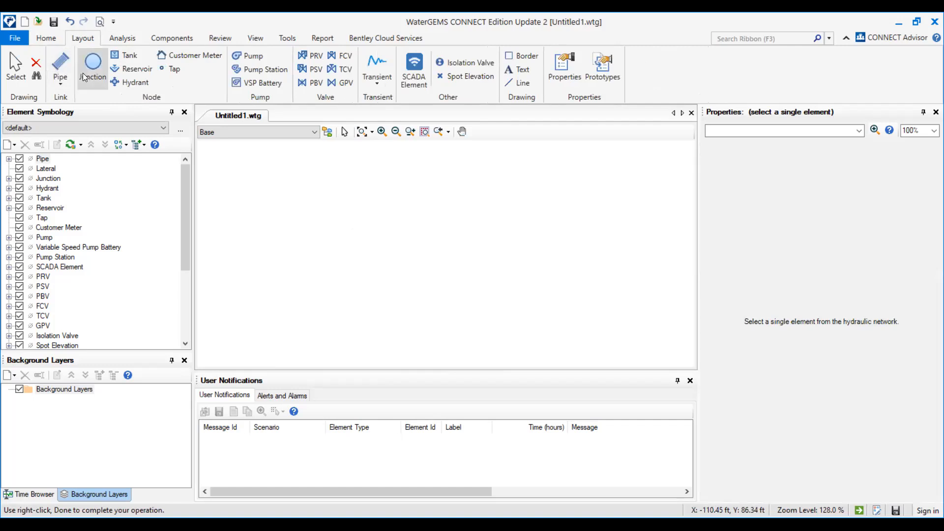
{"action": "left_click", "coordinate": [60, 84]}
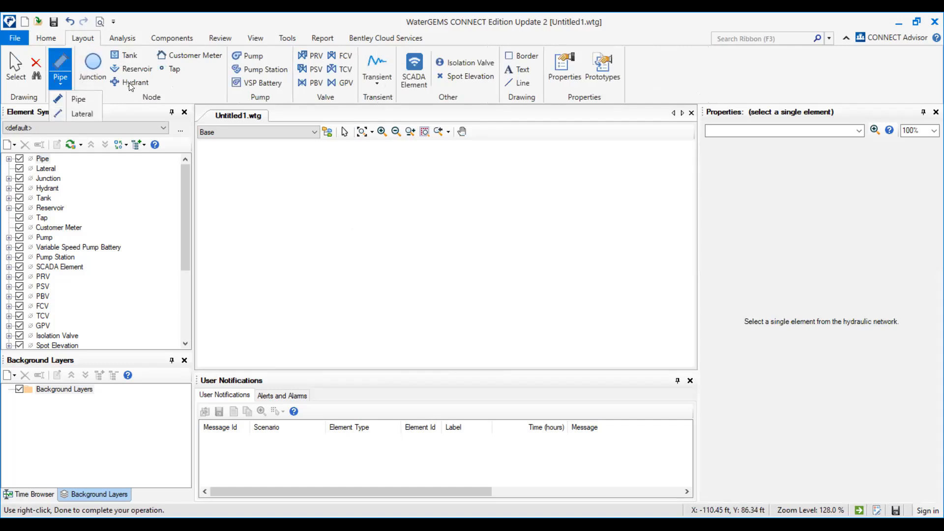
{"action": "left_click", "coordinate": [130, 97]}
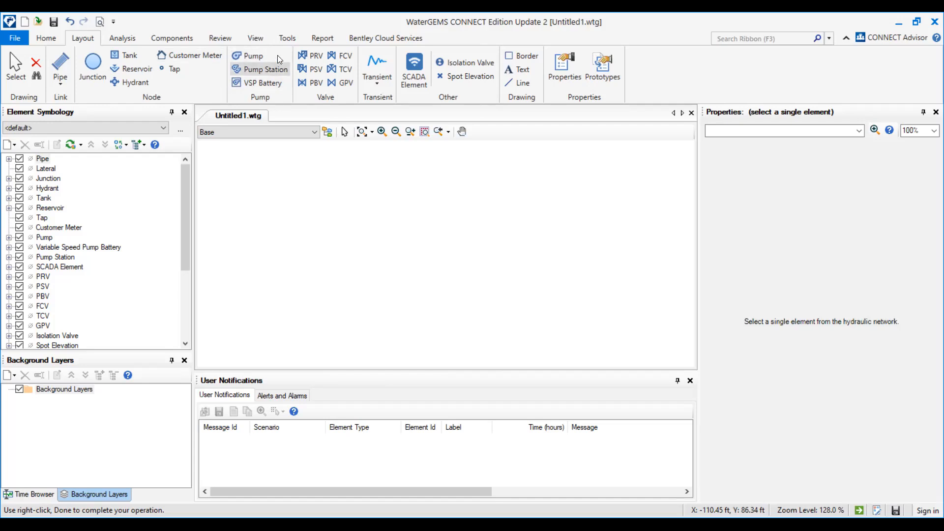
{"action": "left_click", "coordinate": [252, 57]}
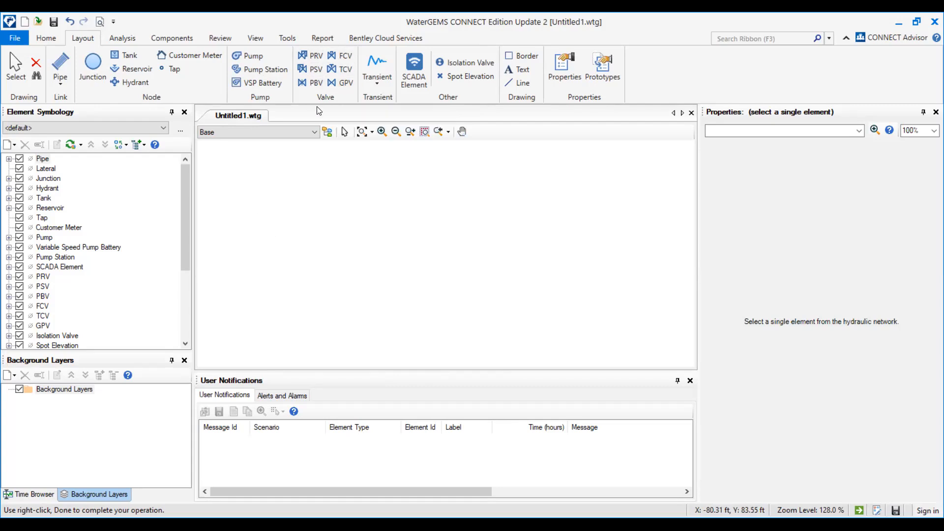
{"action": "left_click", "coordinate": [339, 69]}
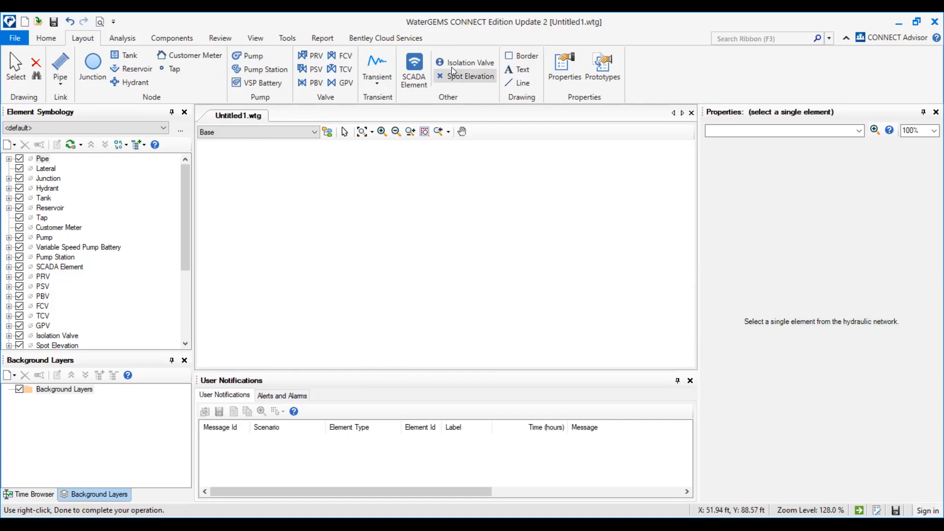
Step: Examine the available transient elements, including air valve, hydropneumatic tank, surge tank and check valve, and the isolation valve and spot elevation tools
{"action": "left_click", "coordinate": [380, 80]}
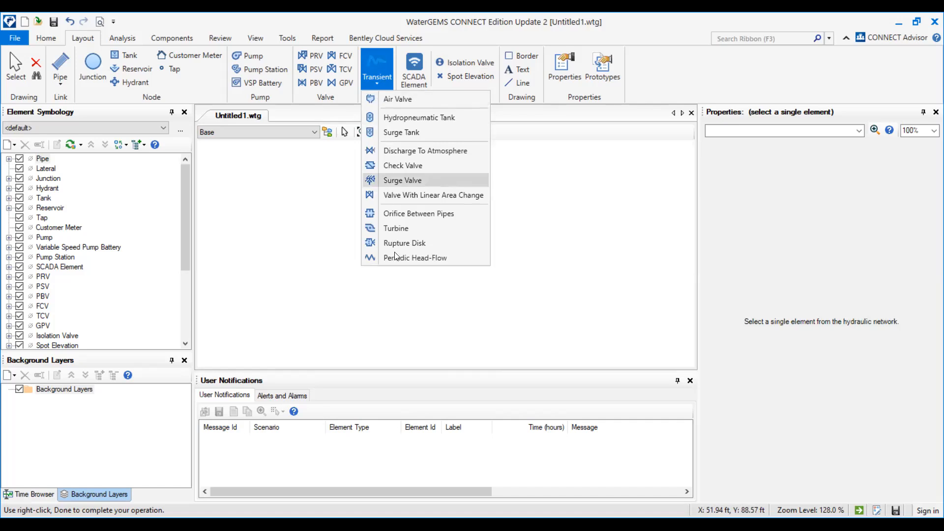
{"action": "left_click", "coordinate": [385, 78]}
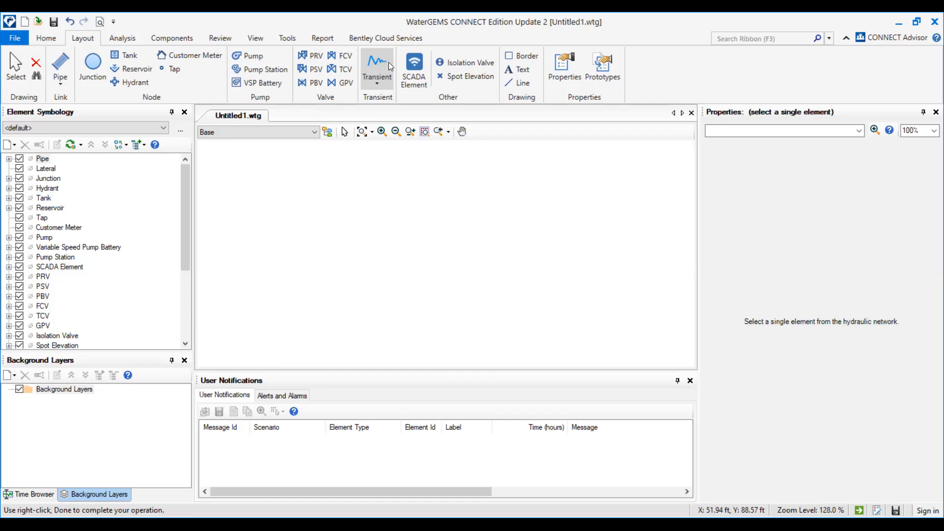
{"action": "left_click", "coordinate": [389, 81]}
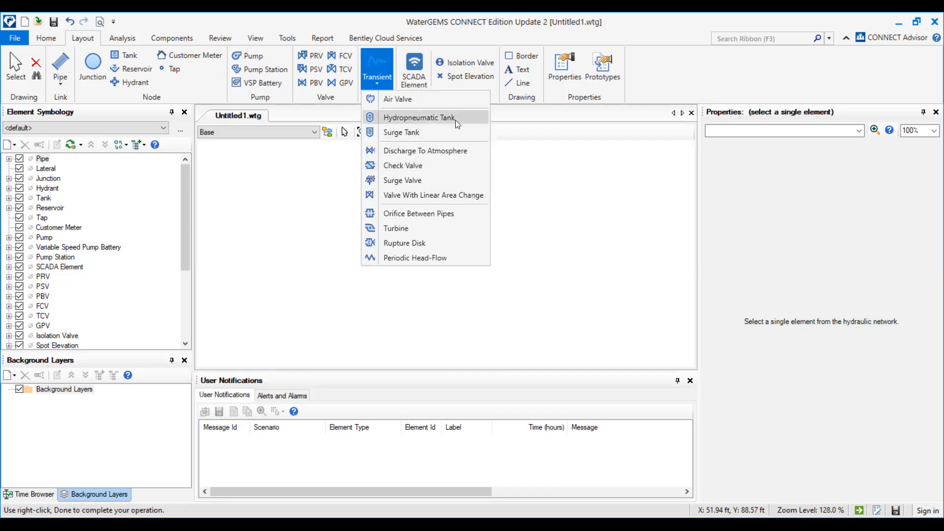
{"action": "left_click", "coordinate": [389, 81]}
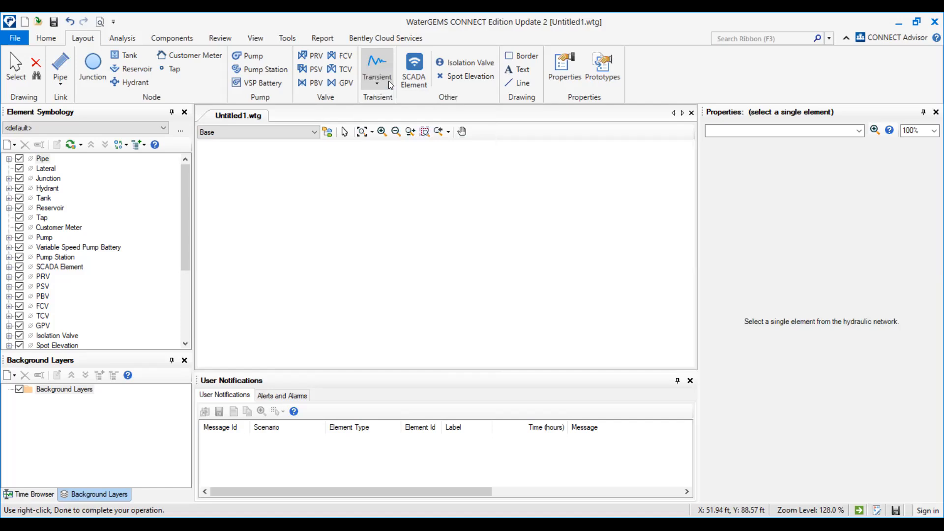
{"action": "left_click", "coordinate": [468, 69]}
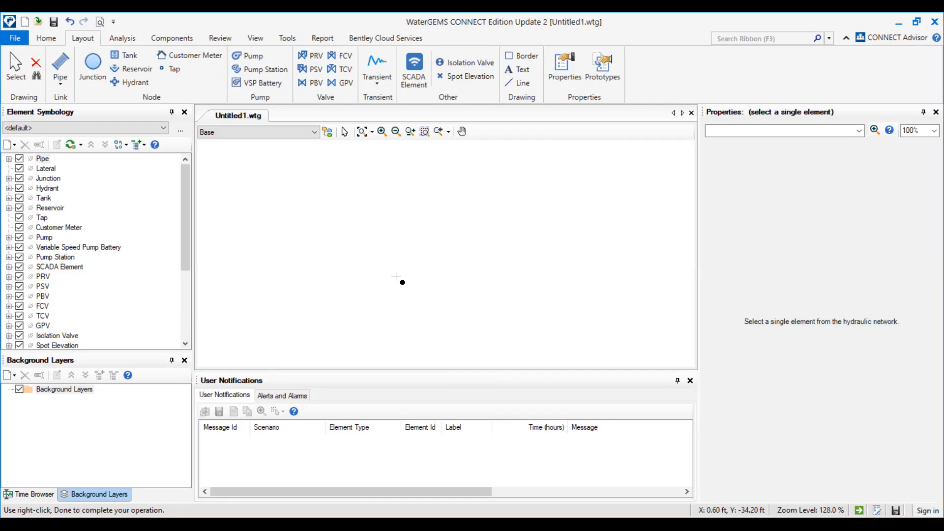
Step: Start the Layout command, examine the pipe, lateral and node element types it offers for drawing, and leave the command
{"action": "left_click", "coordinate": [59, 39]}
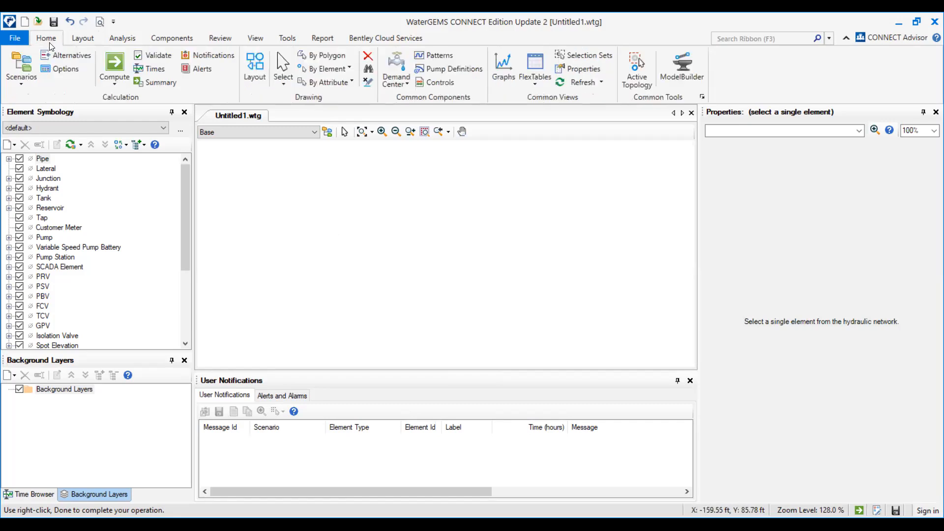
{"action": "left_click", "coordinate": [256, 79]}
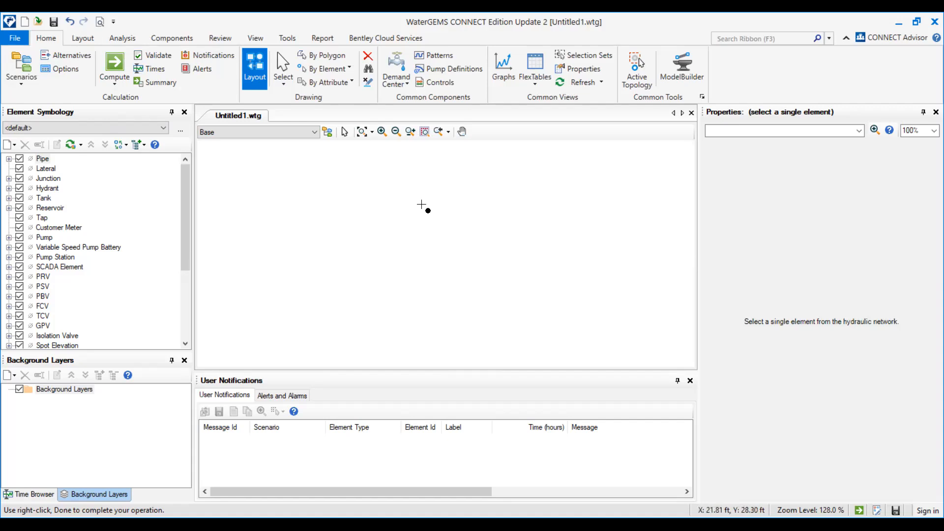
{"action": "right_click", "coordinate": [441, 171]}
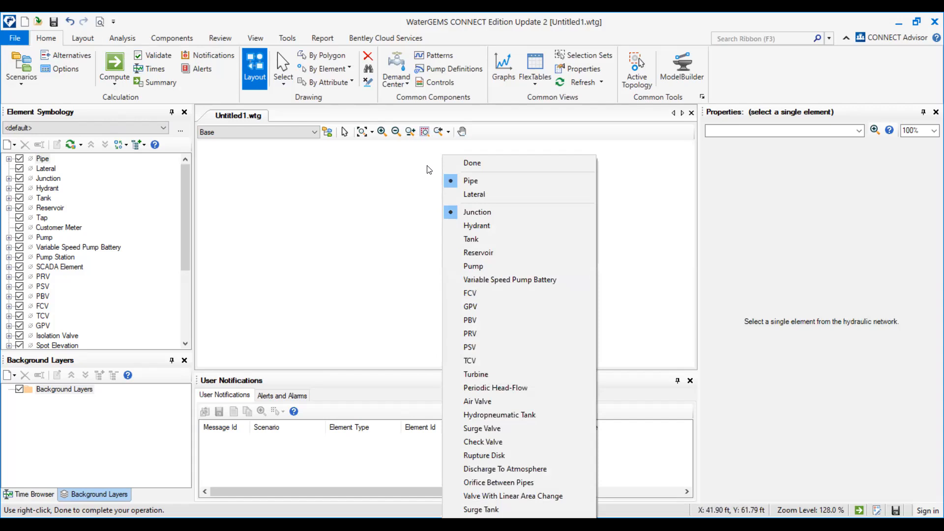
{"action": "key", "text": "Escape"}
{"action": "key", "text": "Escape"}
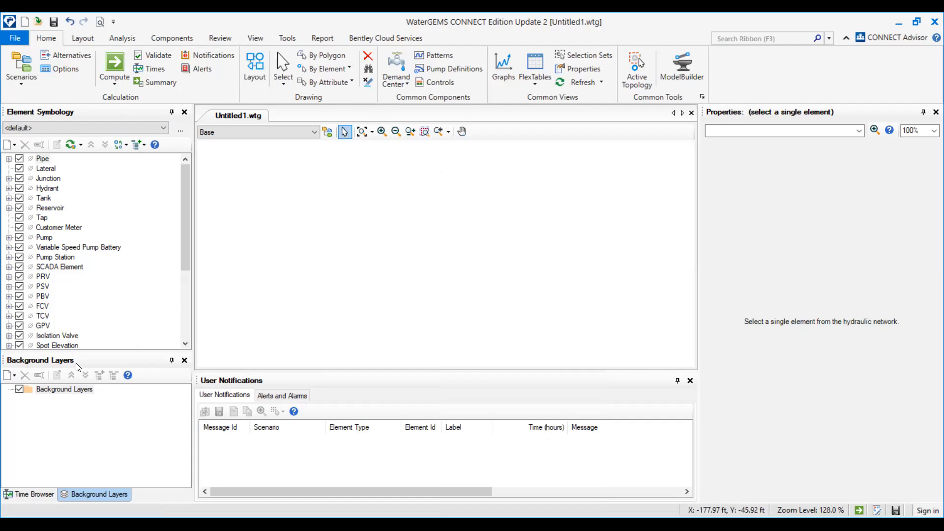
{"action": "left_click", "coordinate": [73, 390]}
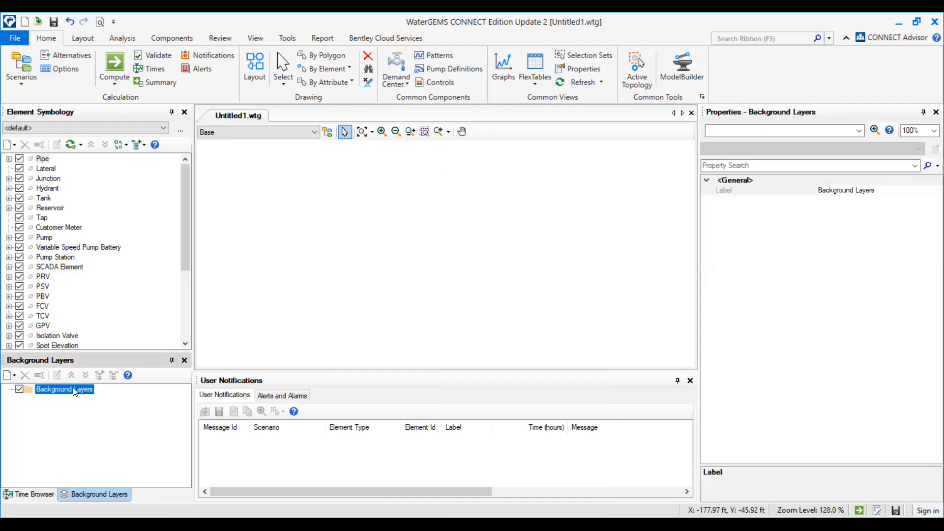
{"action": "right_click", "coordinate": [74, 389]}
{"action": "mouse_move", "coordinate": [109, 396]}
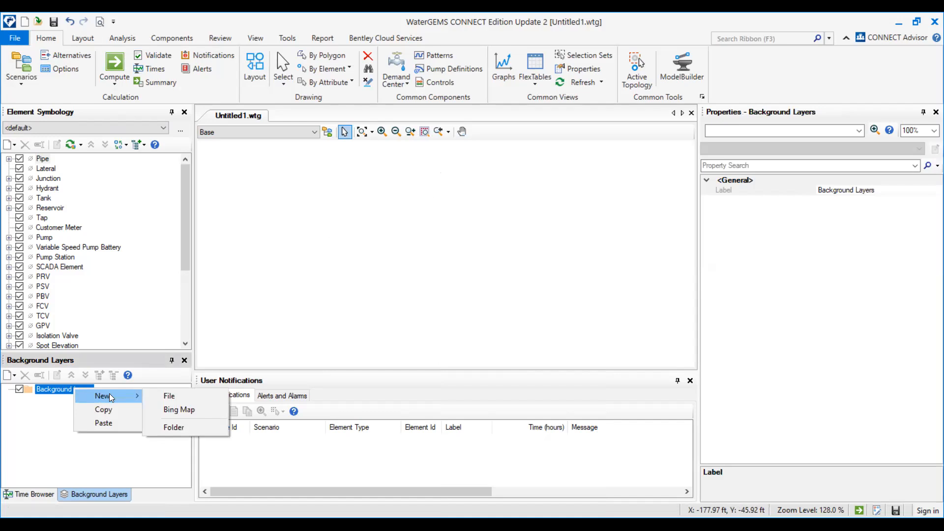
{"action": "left_click", "coordinate": [43, 407]}
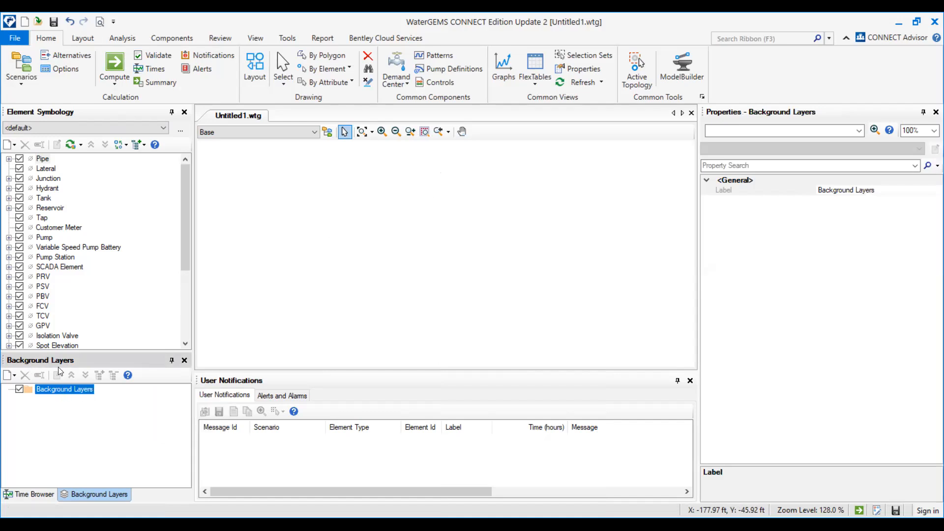
Step: Add a new file background layer using the Scaled_Network_metric DXF from the Watergem folder on the Desktop
{"action": "right_click", "coordinate": [61, 390]}
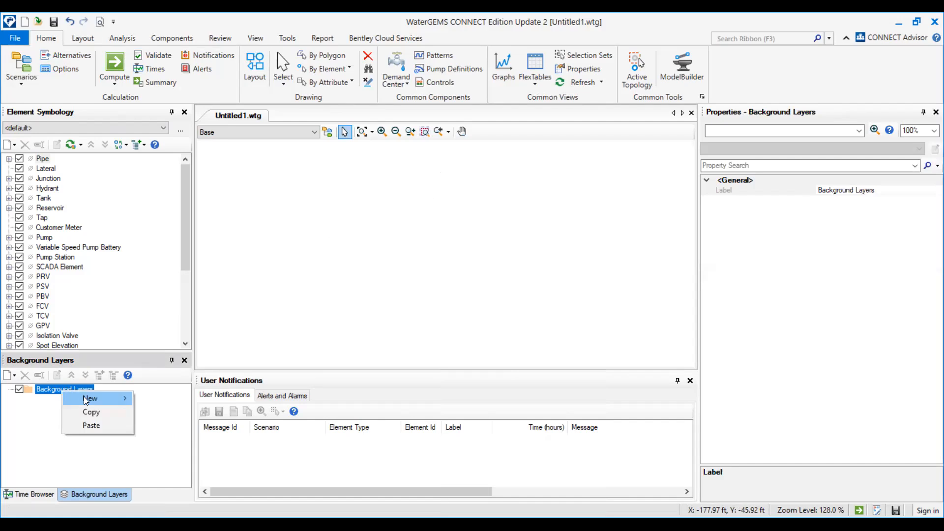
{"action": "mouse_move", "coordinate": [98, 400]}
{"action": "left_click", "coordinate": [144, 400]}
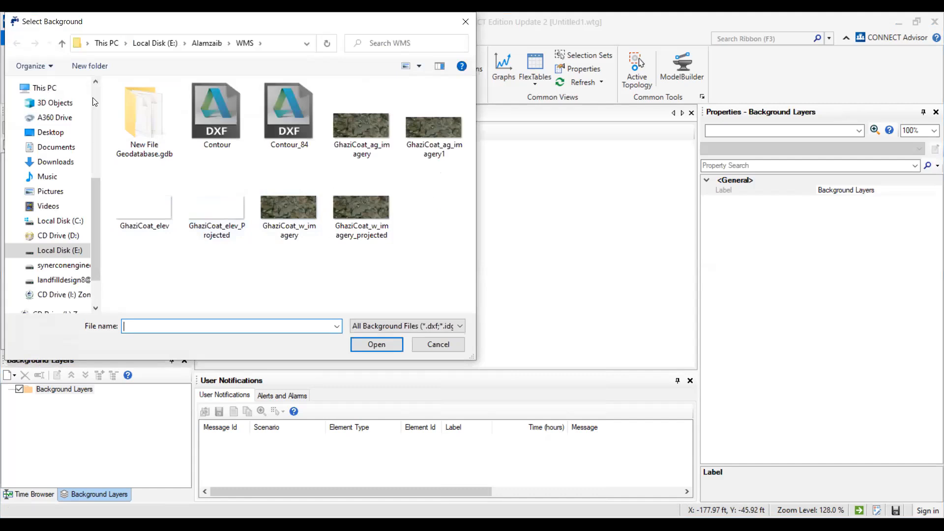
{"action": "left_click", "coordinate": [51, 132]}
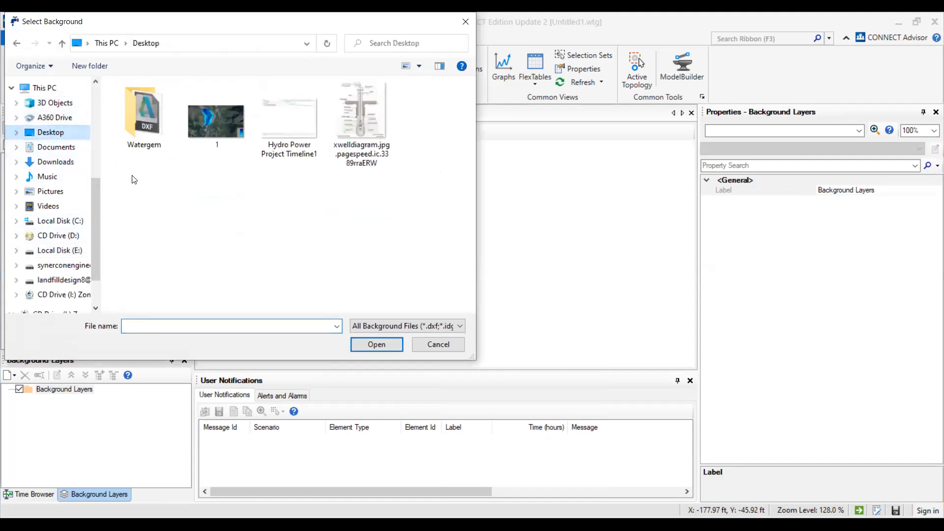
{"action": "left_click", "coordinate": [142, 136]}
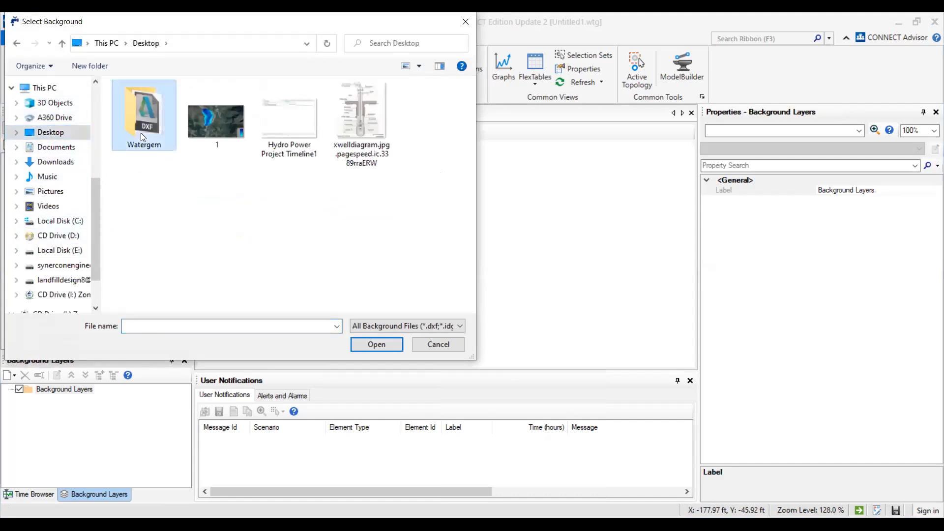
{"action": "double_click", "coordinate": [141, 133]}
{"action": "left_click", "coordinate": [153, 103]}
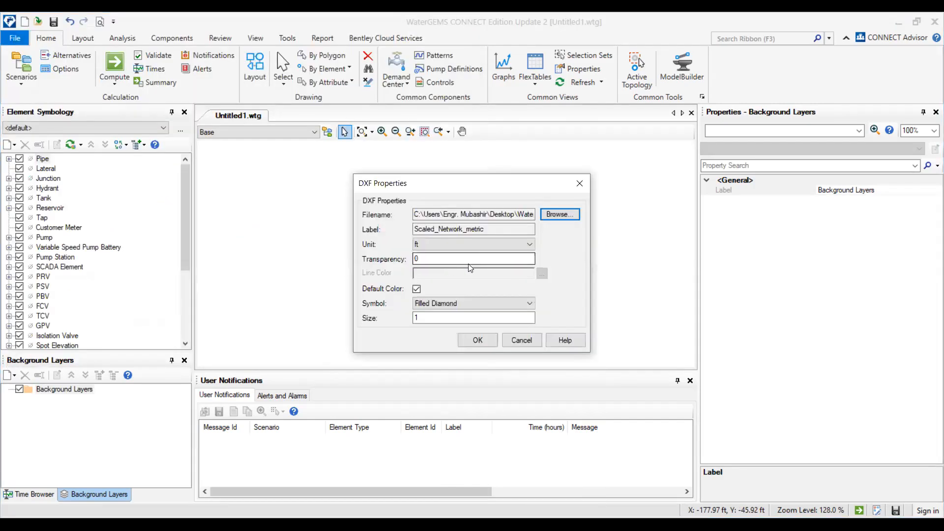
Step: Set the DXF background's unit to m, keep transparency 0 and the Filled Diamond symbol, and confirm the import
{"action": "left_click", "coordinate": [522, 246]}
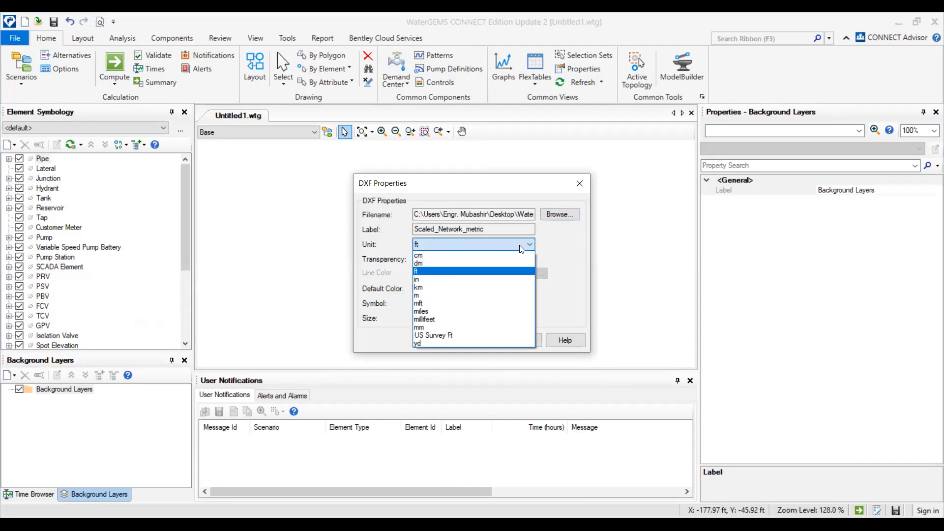
{"action": "left_click", "coordinate": [439, 295]}
{"action": "left_click", "coordinate": [478, 261]}
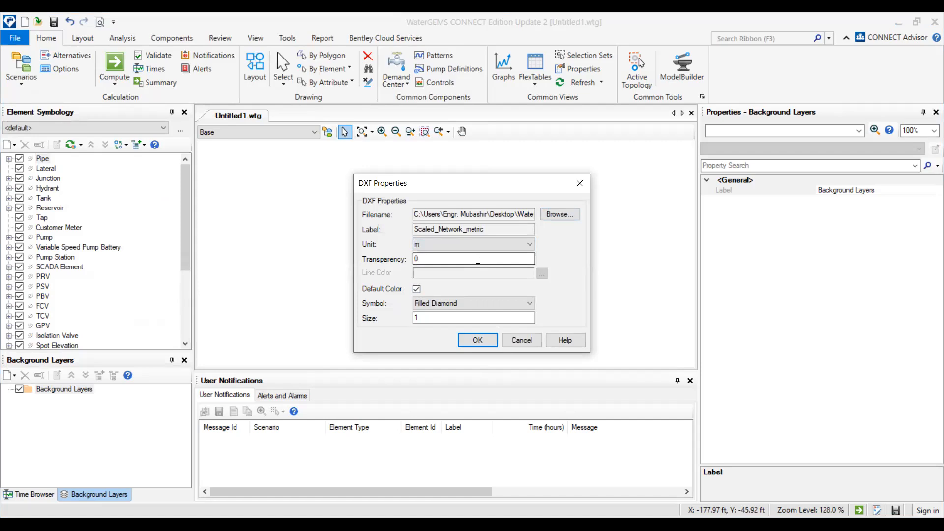
{"action": "left_click", "coordinate": [444, 304]}
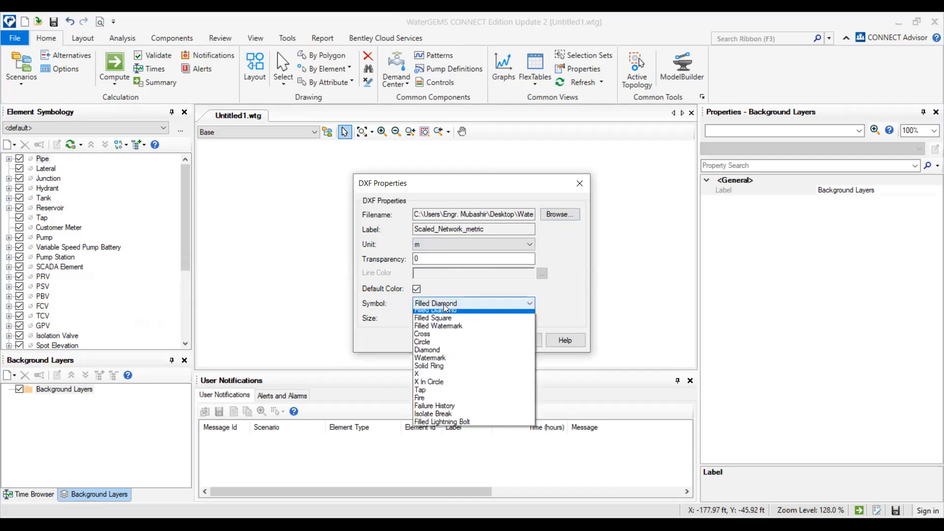
{"action": "left_click", "coordinate": [444, 304]}
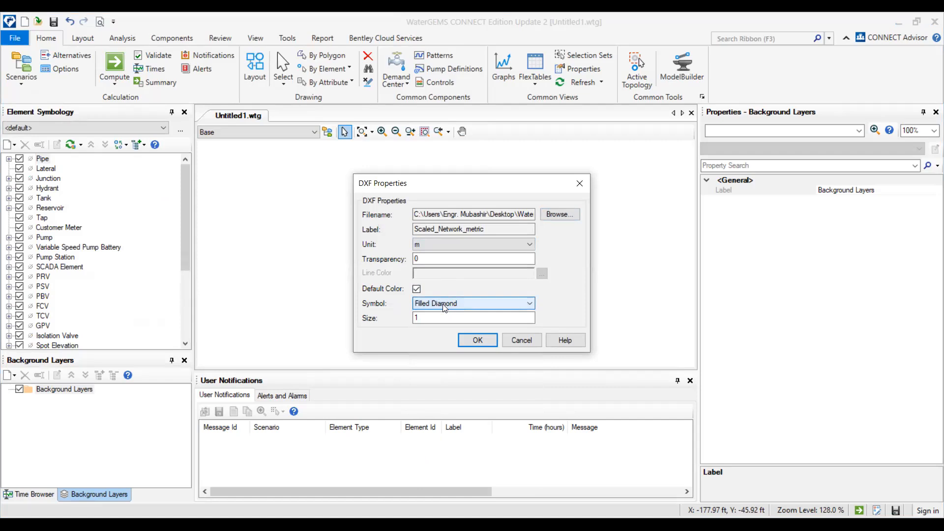
{"action": "double_click", "coordinate": [455, 258]}
{"action": "left_click", "coordinate": [476, 340]}
Step: Examine the imported street plan, including the lots, Streets C, D and E and the upper end of Street E
{"action": "scroll", "coordinate": [471, 286], "scroll_direction": "down", "scroll_amount": 7}
{"action": "scroll", "coordinate": [492, 281], "scroll_direction": "up", "scroll_amount": 4}
{"action": "left_click_drag", "start_coordinate": [523, 268], "coordinate": [498, 297]}
{"action": "scroll", "coordinate": [498, 297], "scroll_direction": "up", "scroll_amount": 3}
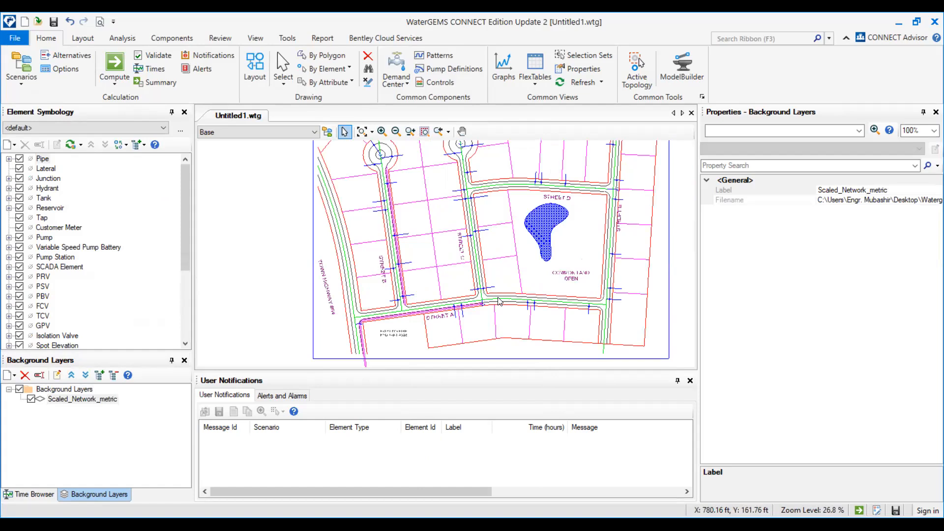
{"action": "left_click_drag", "start_coordinate": [554, 248], "coordinate": [486, 329]}
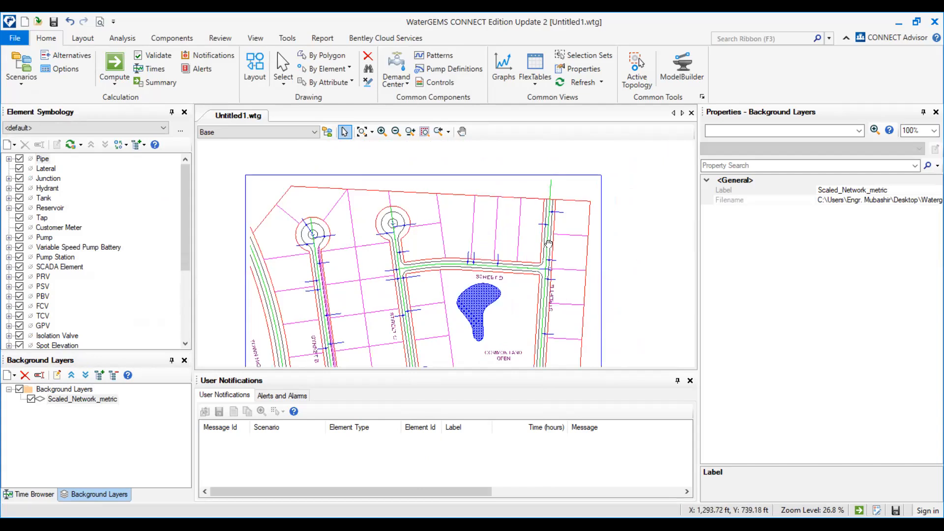
{"action": "scroll", "coordinate": [549, 270], "scroll_direction": "up", "scroll_amount": 1}
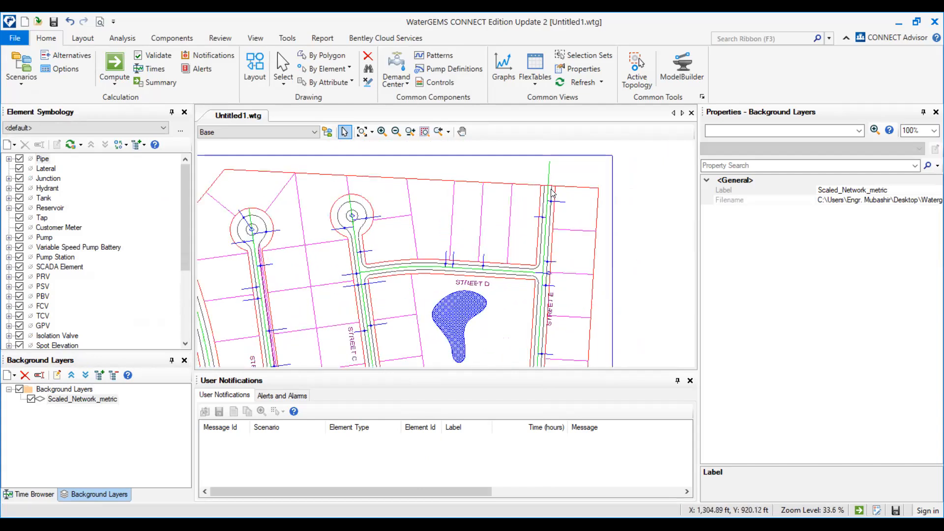
{"action": "scroll", "coordinate": [551, 193], "scroll_direction": "up", "scroll_amount": 1}
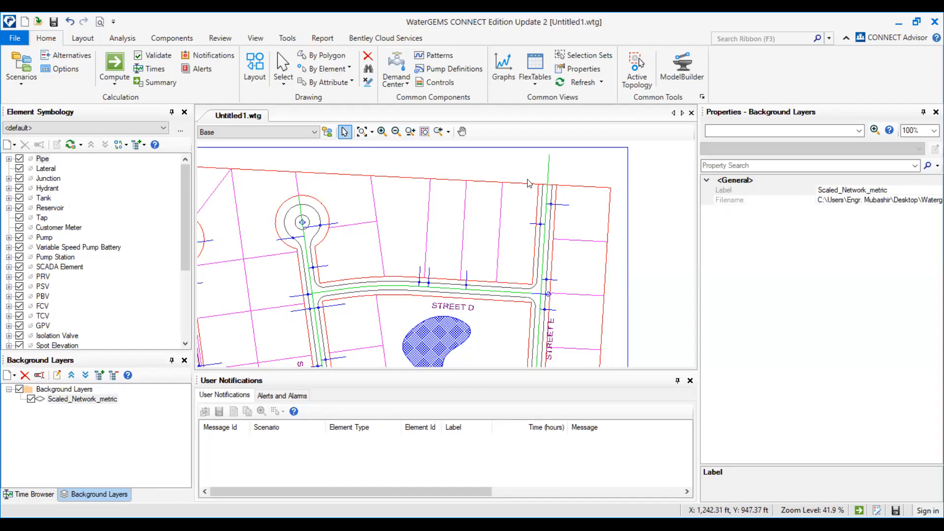
{"action": "scroll", "coordinate": [525, 186], "scroll_direction": "down", "scroll_amount": 3}
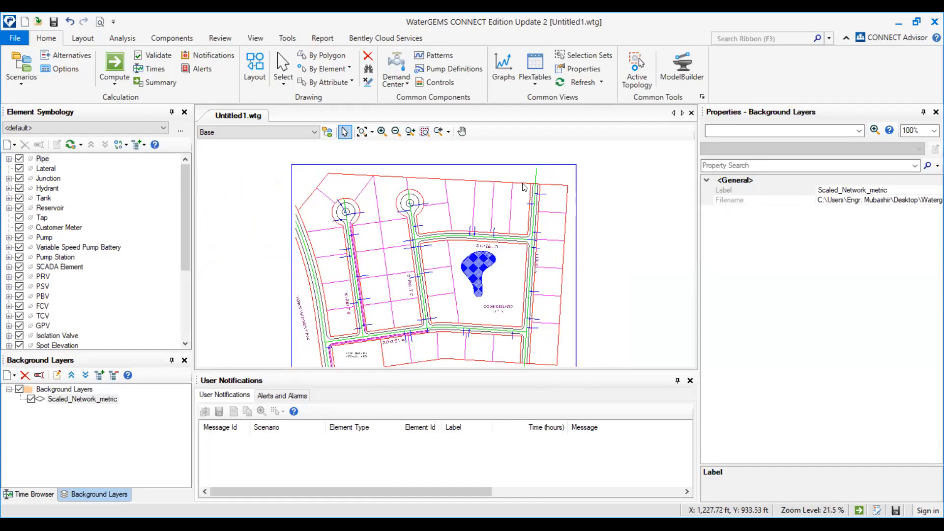
Step: Place a tank with the Layout command just beyond the upper end of the green line along Street E
{"action": "left_click", "coordinate": [248, 68]}
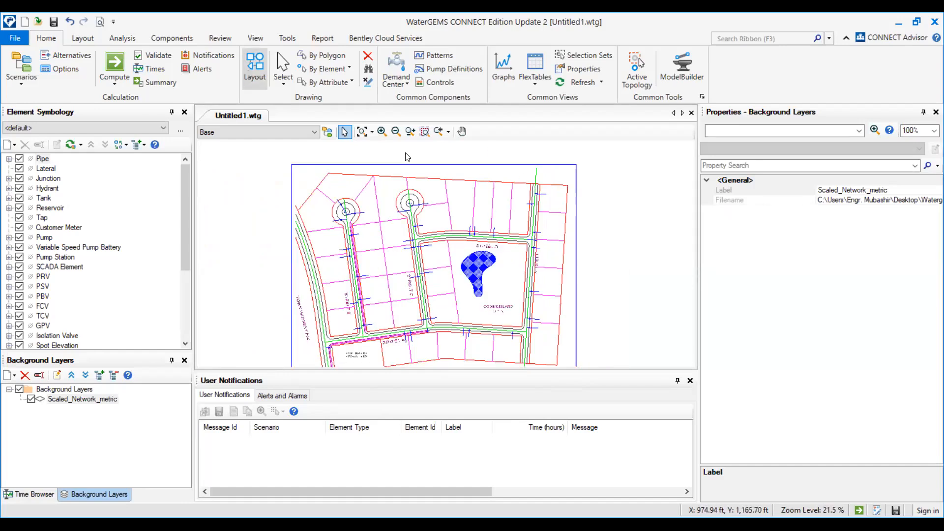
{"action": "scroll", "coordinate": [535, 165], "scroll_direction": "up", "scroll_amount": 2}
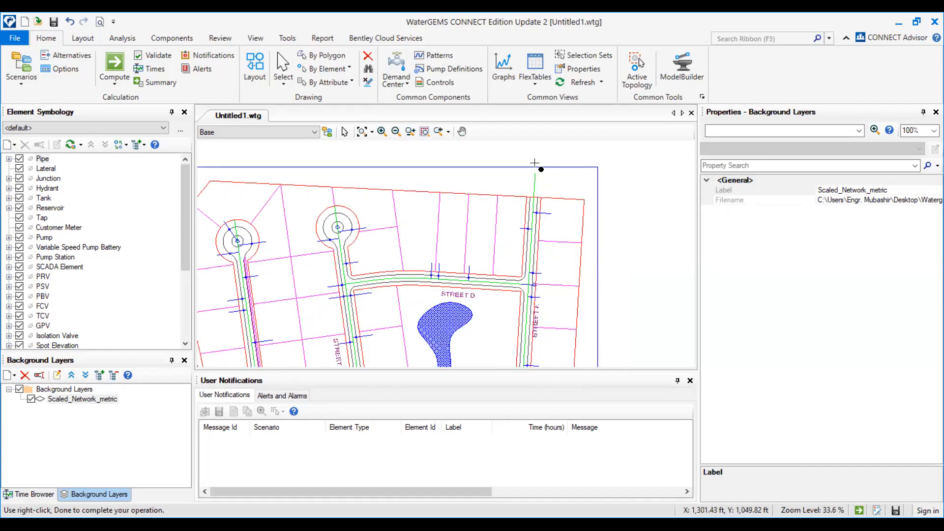
{"action": "right_click", "coordinate": [535, 163]}
{"action": "key", "text": "Down"}
{"action": "key", "text": "Down"}
{"action": "key", "text": "Down"}
{"action": "key", "text": "Down"}
{"action": "key", "text": "Down"}
{"action": "key", "text": "Down"}
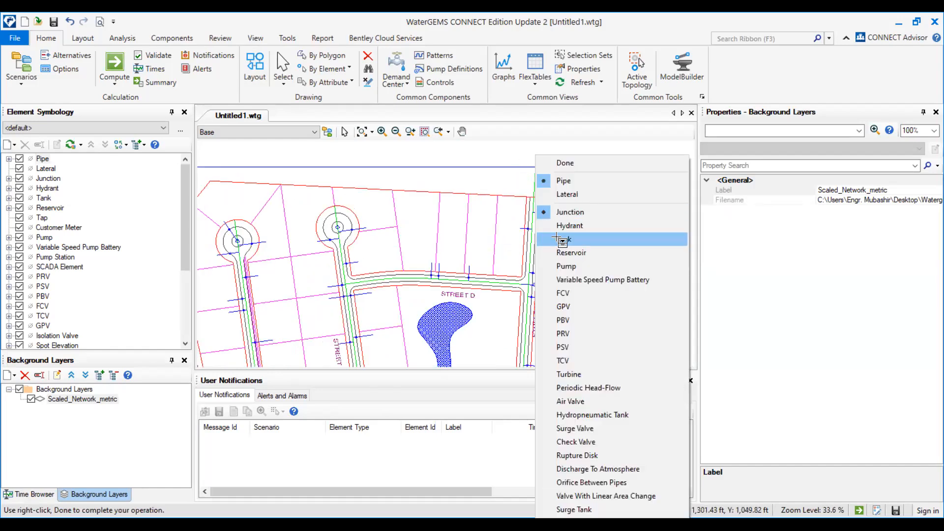
{"action": "key", "text": "Return"}
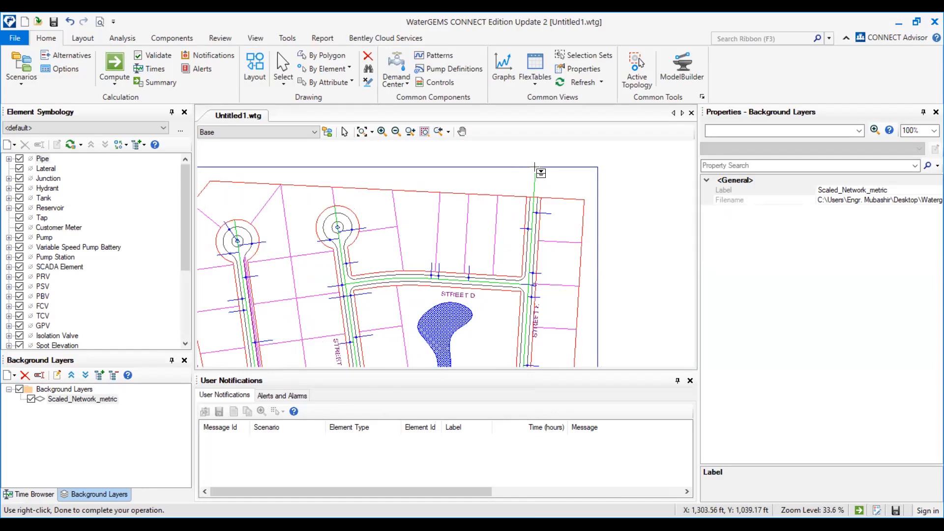
{"action": "left_click", "coordinate": [536, 166]}
{"action": "scroll", "coordinate": [536, 170], "scroll_direction": "up", "scroll_amount": 4}
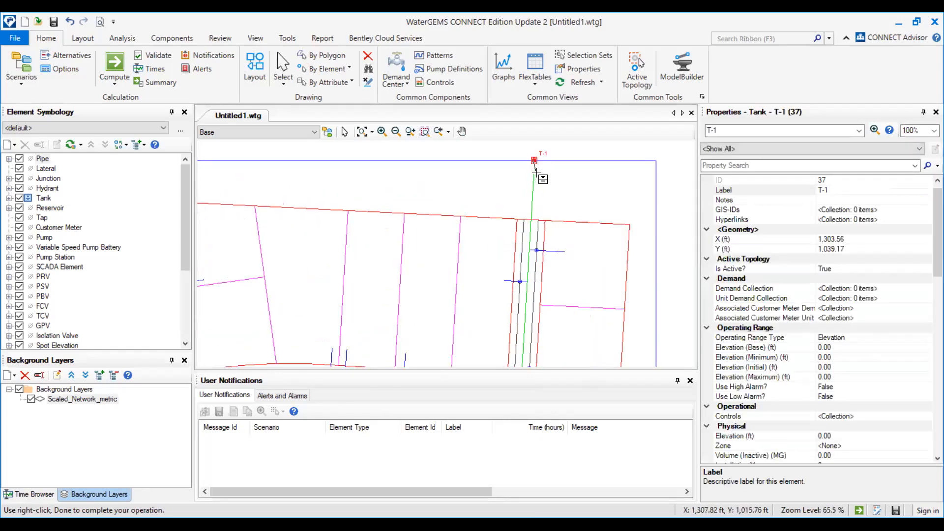
{"action": "scroll", "coordinate": [535, 170], "scroll_direction": "down", "scroll_amount": 1}
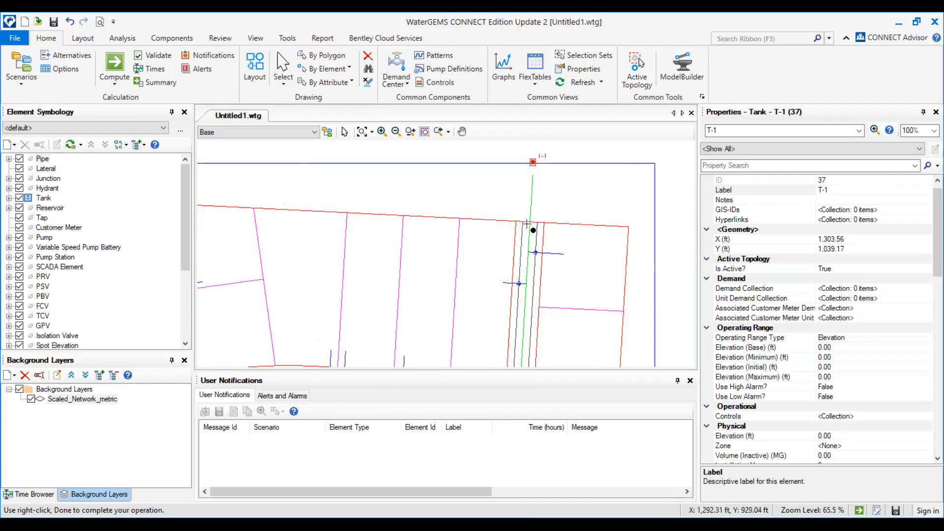
Step: Leave the Layout command and delete the tank at the upper end of Street E
{"action": "key", "text": "Escape"}
{"action": "left_click", "coordinate": [532, 163]}
{"action": "key", "text": "Delete"}
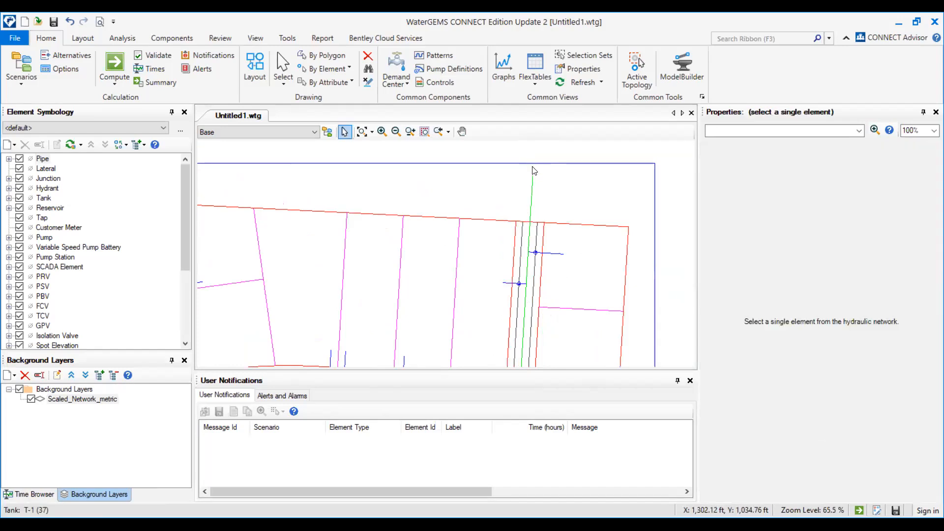
Step: Try SI as the default unit system for new hydraulic models and return it to US Customary
{"action": "left_click", "coordinate": [287, 38]}
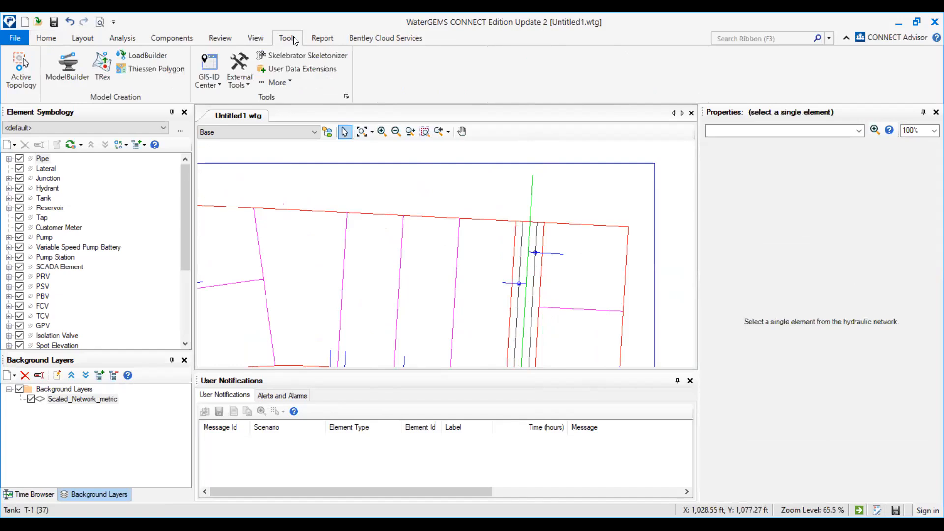
{"action": "left_click", "coordinate": [347, 97]}
{"action": "left_click", "coordinate": [444, 107]}
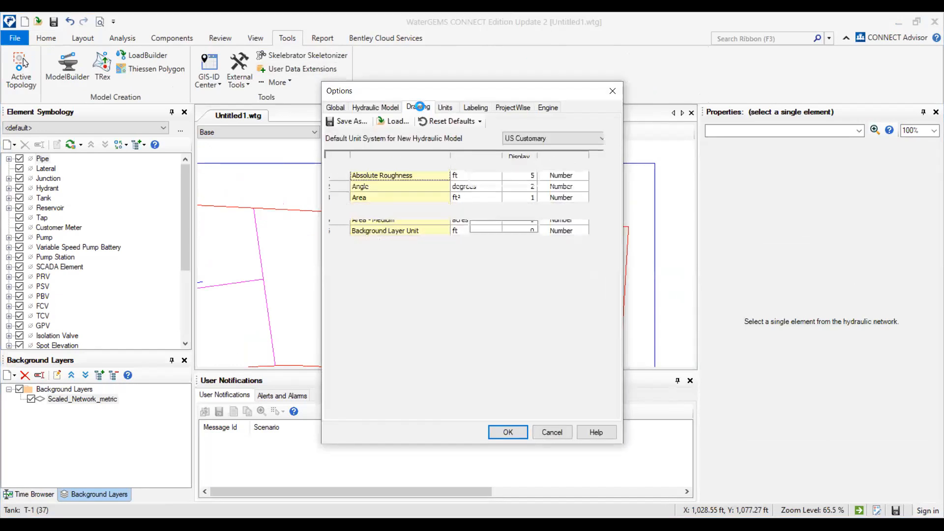
{"action": "left_click", "coordinate": [531, 138]}
{"action": "left_click", "coordinate": [527, 152]}
{"action": "left_click", "coordinate": [526, 143]}
{"action": "left_click", "coordinate": [524, 150]}
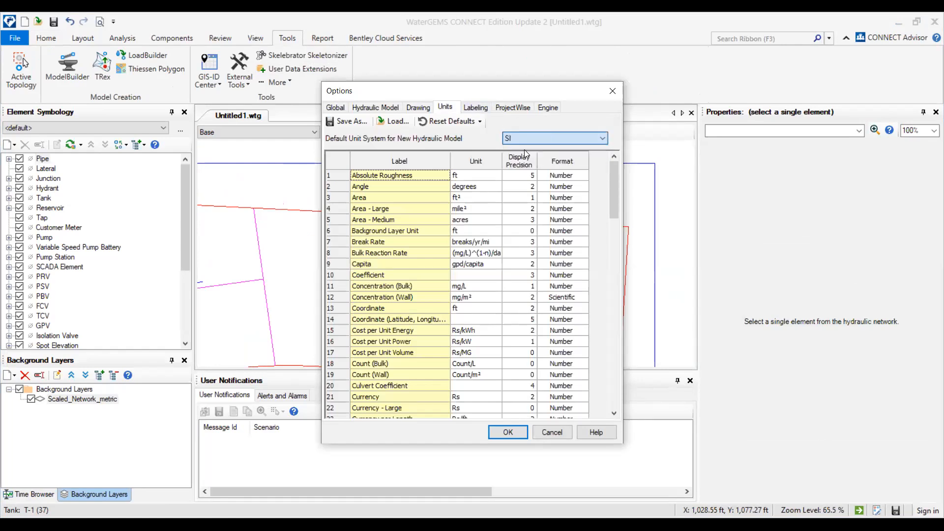
{"action": "left_click", "coordinate": [529, 140]}
{"action": "left_click", "coordinate": [529, 158]}
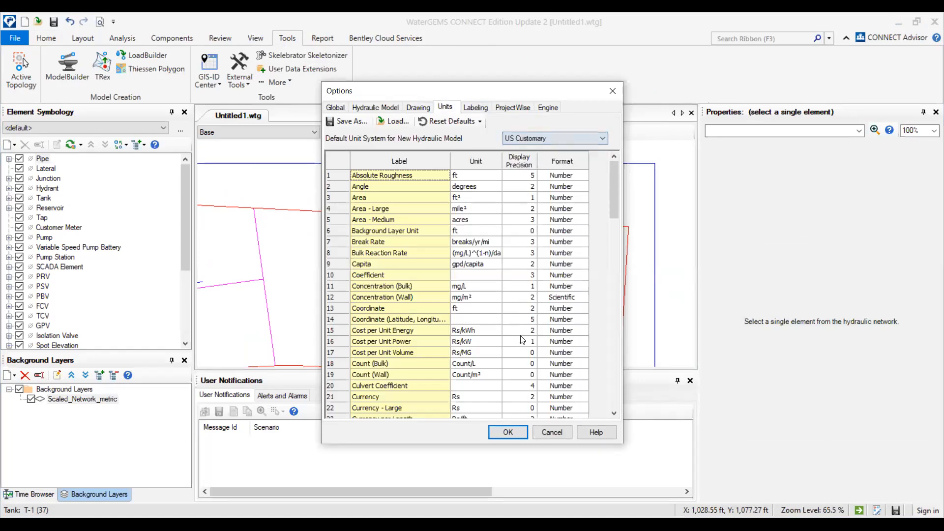
{"action": "left_click", "coordinate": [508, 432]}
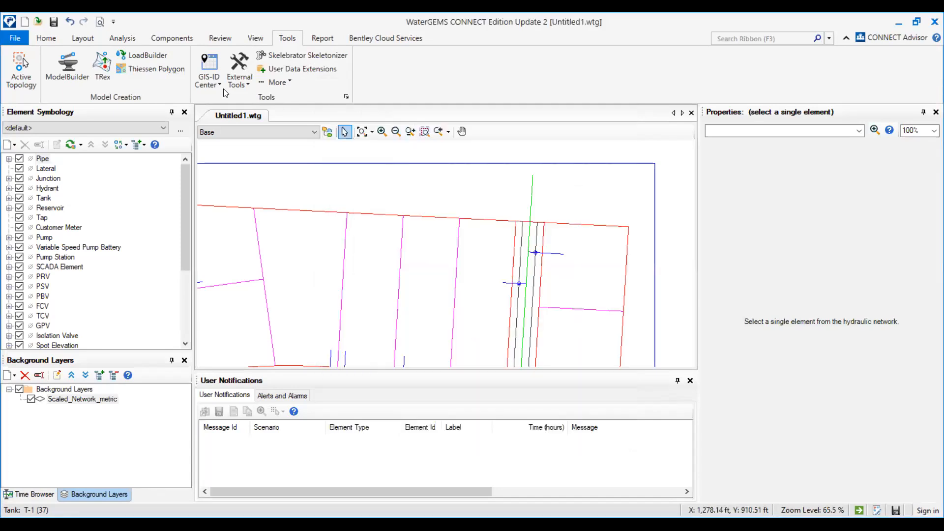
Step: Set the drawing's Symbol Size Multiplier to 3 in the options and confirm
{"action": "left_click", "coordinate": [346, 97]}
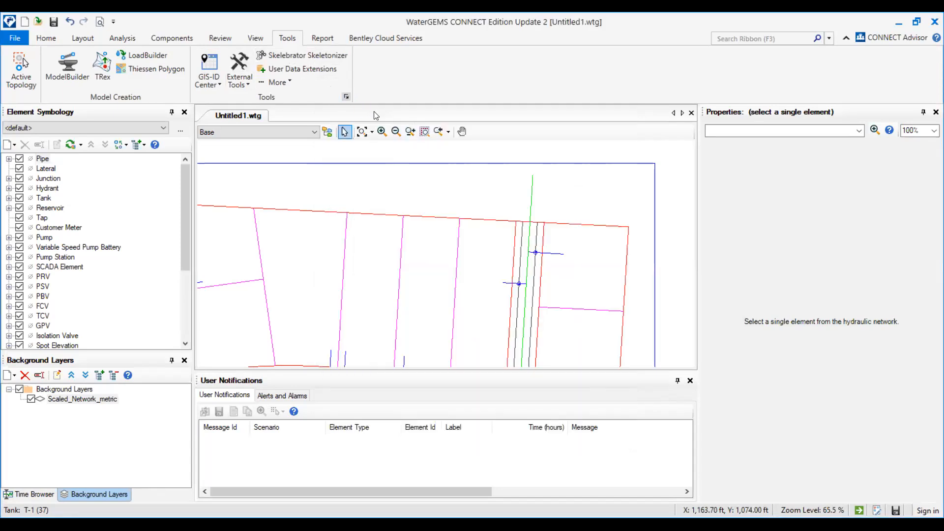
{"action": "left_click", "coordinate": [412, 108]}
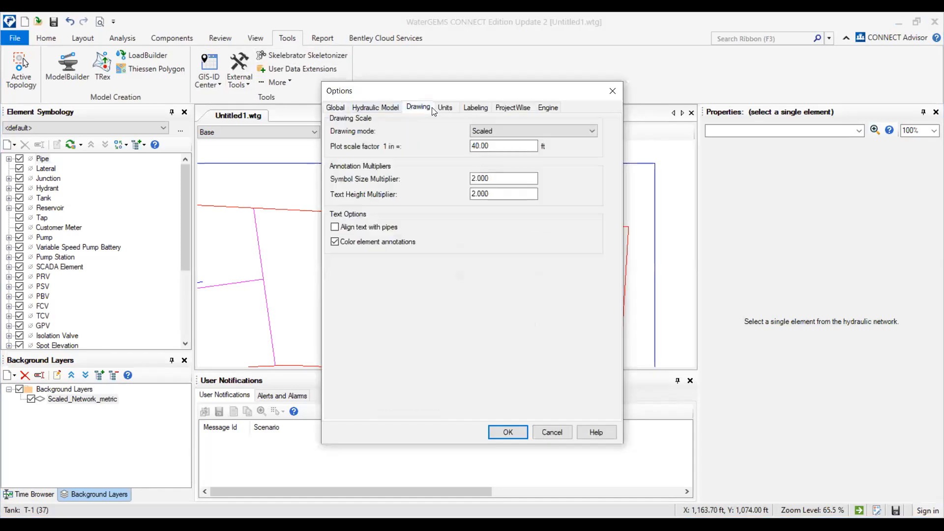
{"action": "double_click", "coordinate": [493, 179]}
{"action": "type", "text": "3"}
{"action": "left_click", "coordinate": [520, 431]}
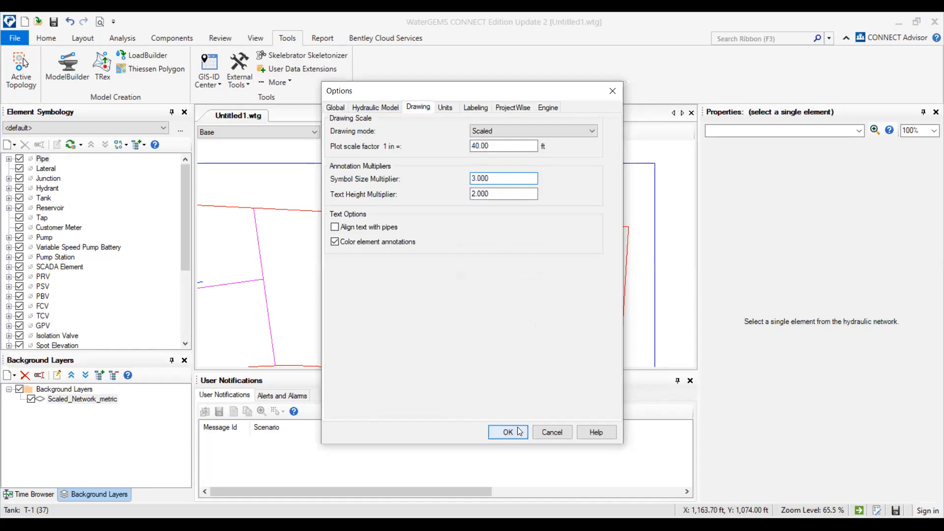
Step: Place a tank with the Layout command at the upper end of the green line along Street E
{"action": "left_click", "coordinate": [53, 39]}
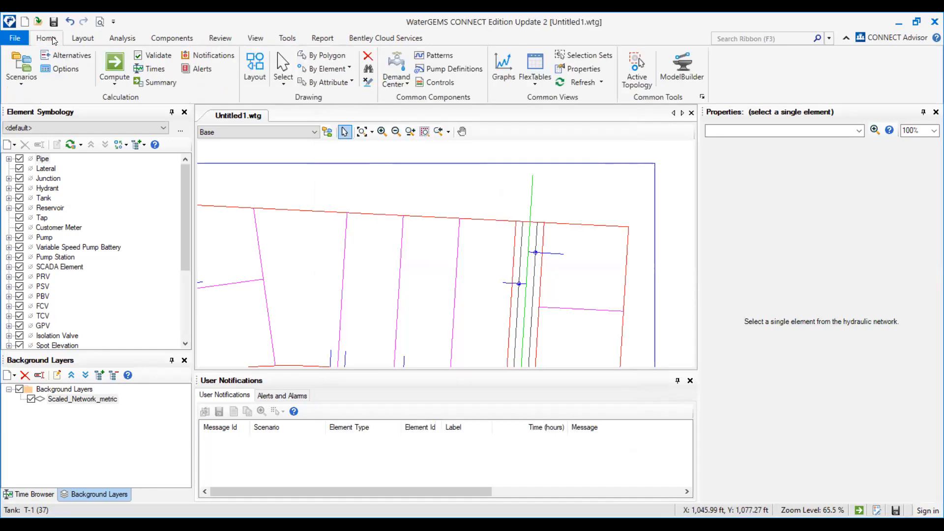
{"action": "left_click", "coordinate": [259, 74]}
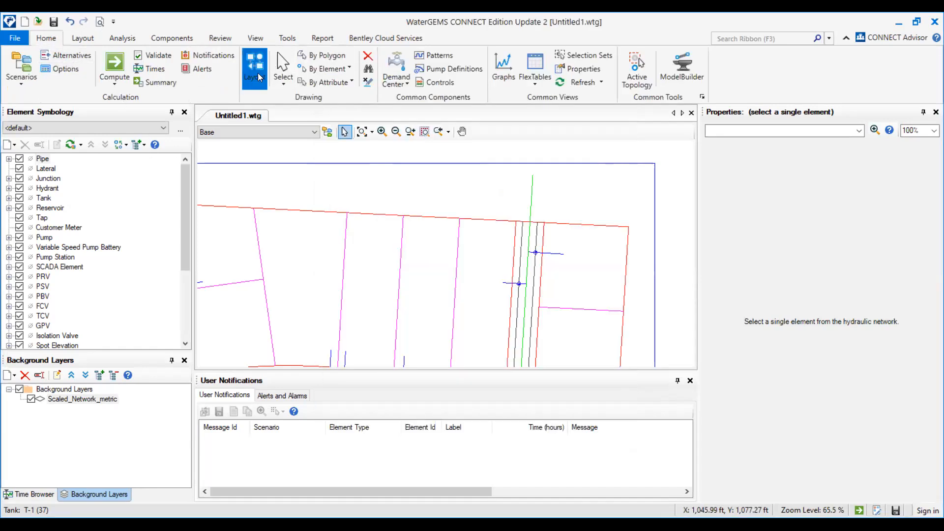
{"action": "right_click", "coordinate": [520, 175]}
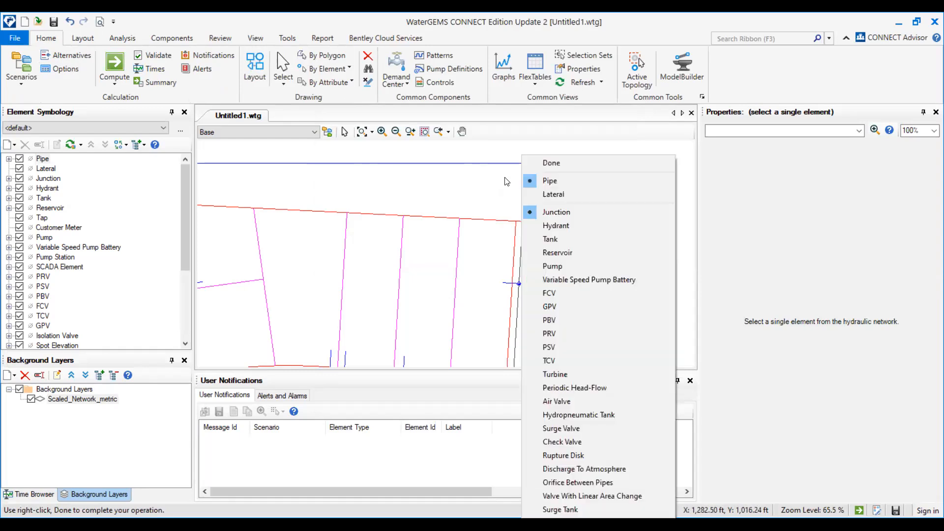
{"action": "left_click", "coordinate": [551, 240]}
{"action": "left_click", "coordinate": [532, 172]}
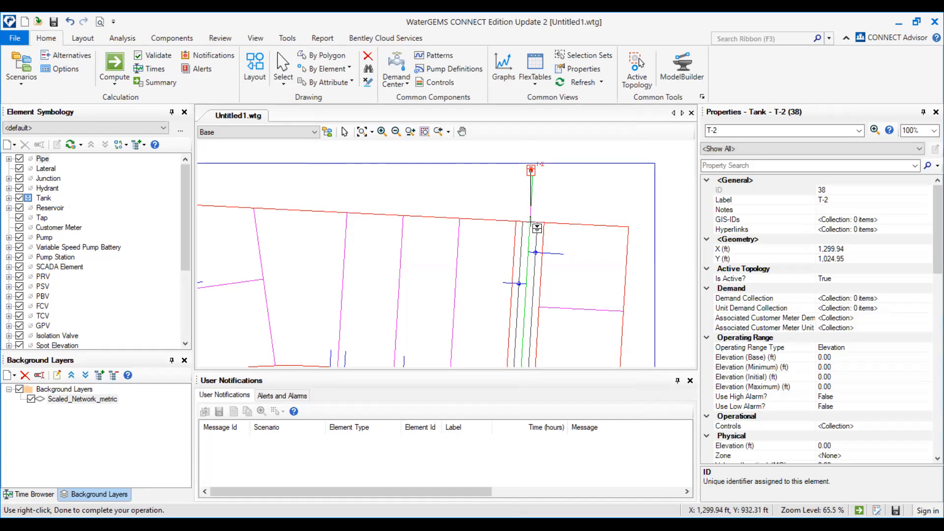
Step: Lay pipes from the tank down Street E, with junctions at the lots' upper boundary and at the Street D intersection
{"action": "right_click", "coordinate": [531, 219]}
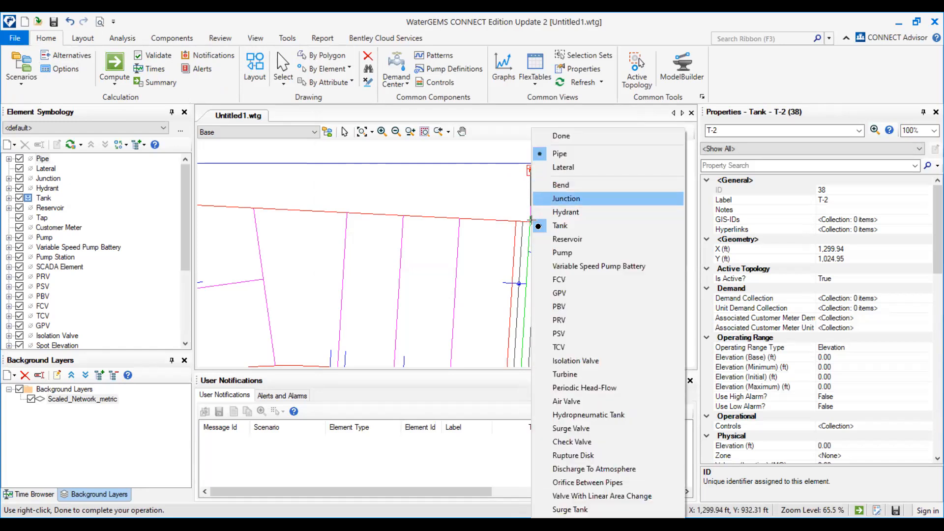
{"action": "left_click", "coordinate": [566, 198]}
{"action": "left_click", "coordinate": [530, 219]}
{"action": "scroll", "coordinate": [534, 212], "scroll_direction": "up", "scroll_amount": 2}
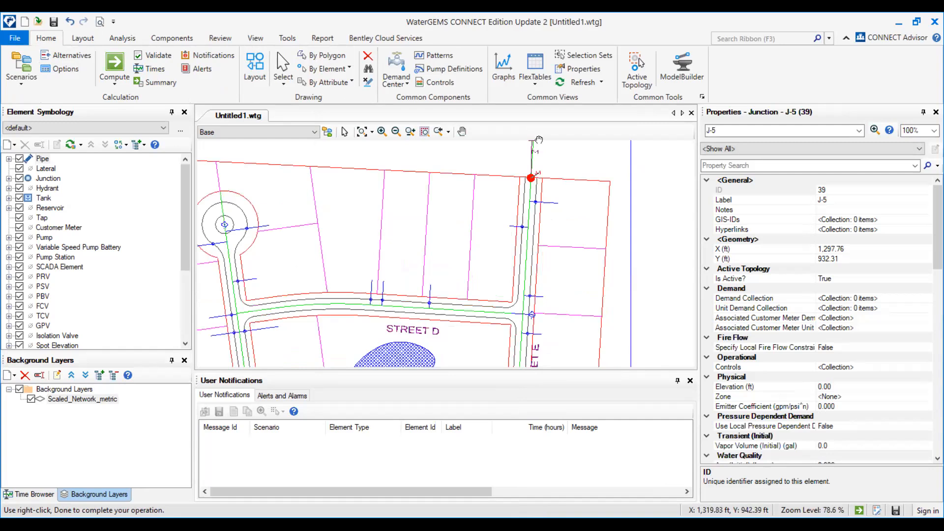
{"action": "left_click_drag", "start_coordinate": [539, 139], "coordinate": [538, 137]}
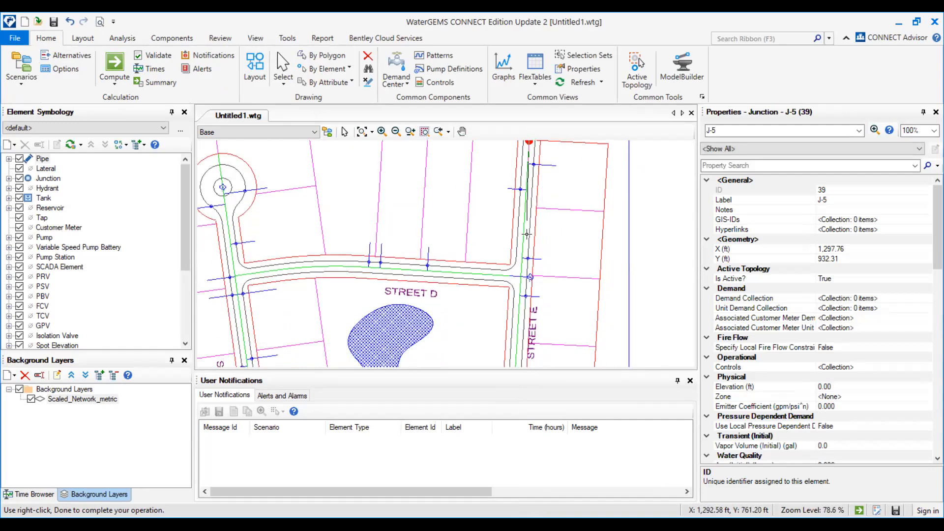
{"action": "left_click", "coordinate": [520, 276]}
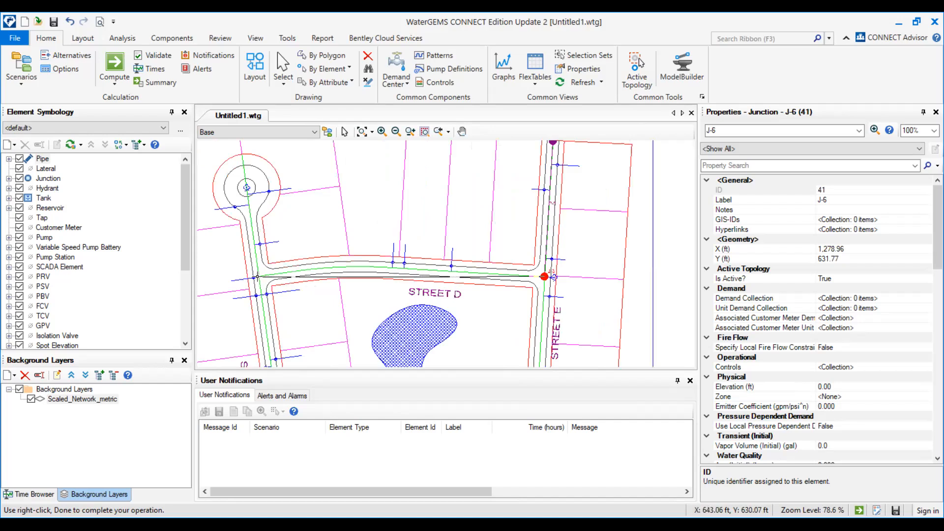
Step: Lay a pipe along Street D with a bend at the curve, ending in a junction at the Street C intersection
{"action": "scroll", "coordinate": [295, 276], "scroll_direction": "up", "scroll_amount": 2}
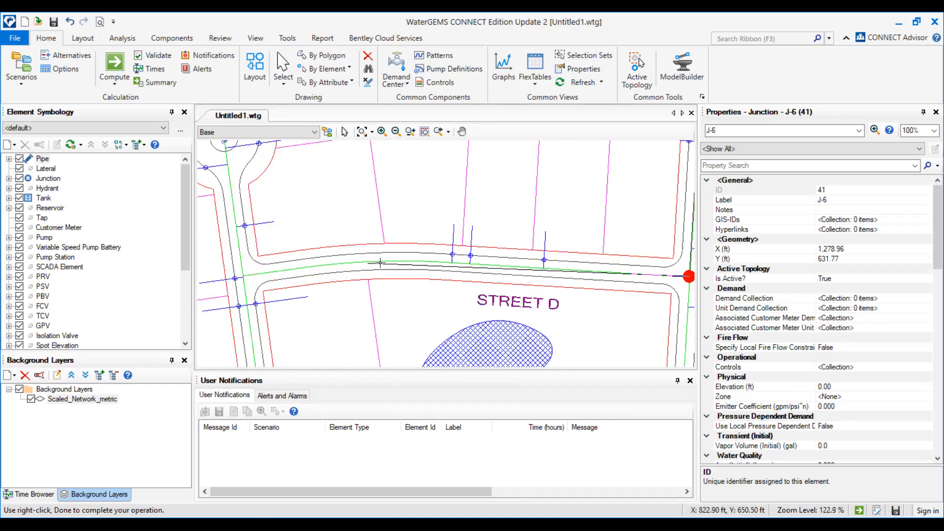
{"action": "right_click", "coordinate": [383, 262]}
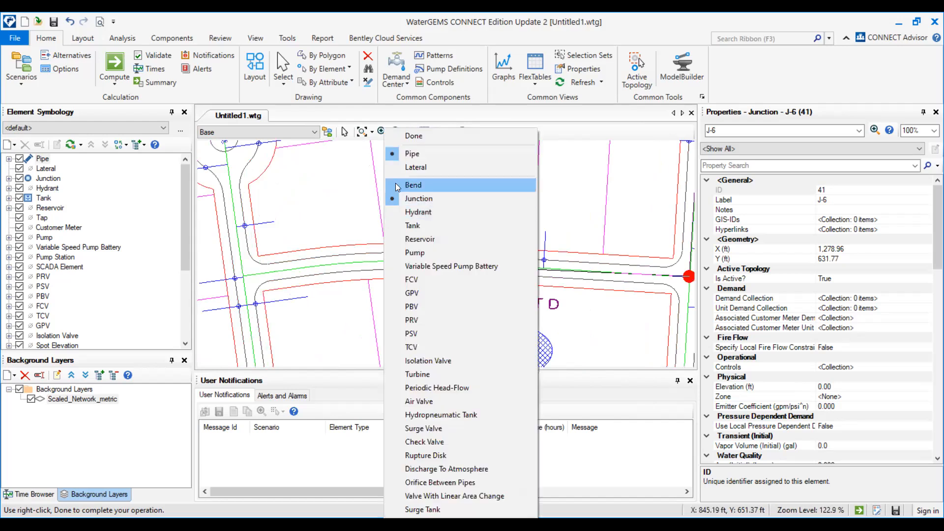
{"action": "left_click", "coordinate": [401, 189]}
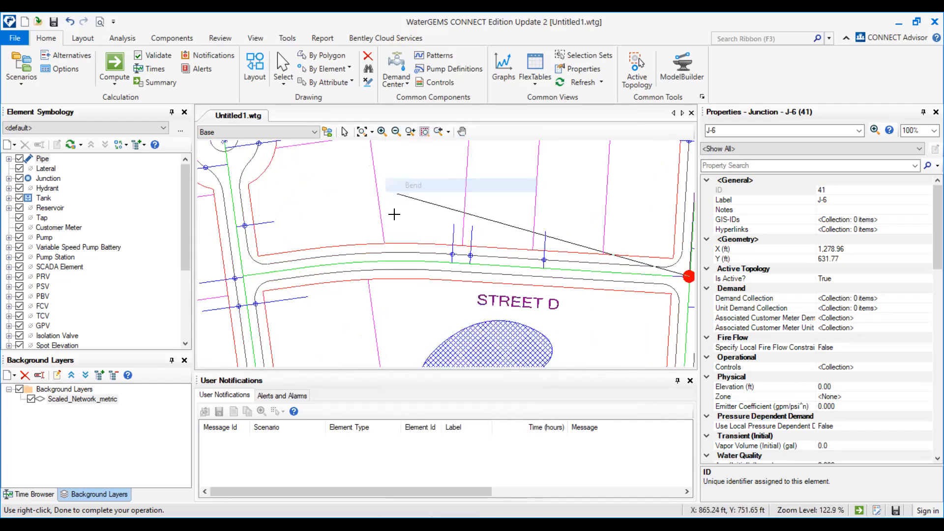
{"action": "left_click", "coordinate": [378, 259]}
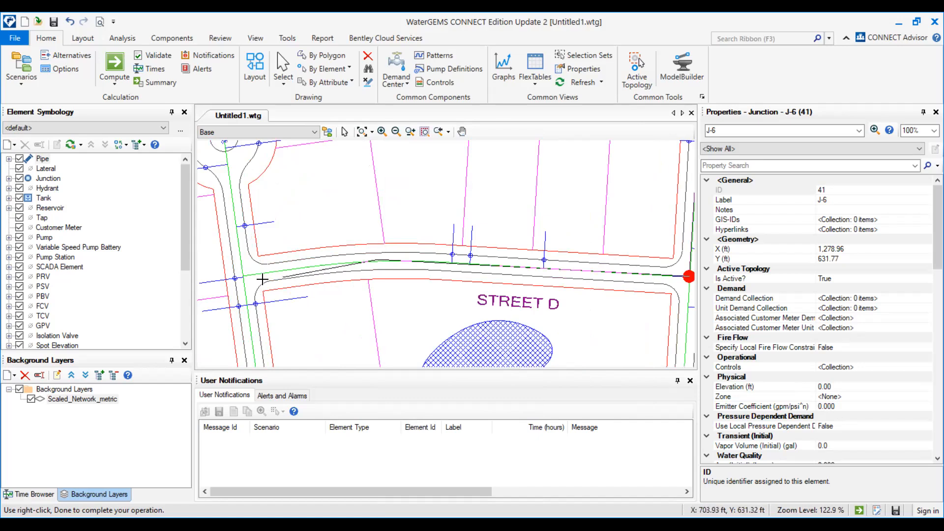
{"action": "right_click", "coordinate": [244, 277]}
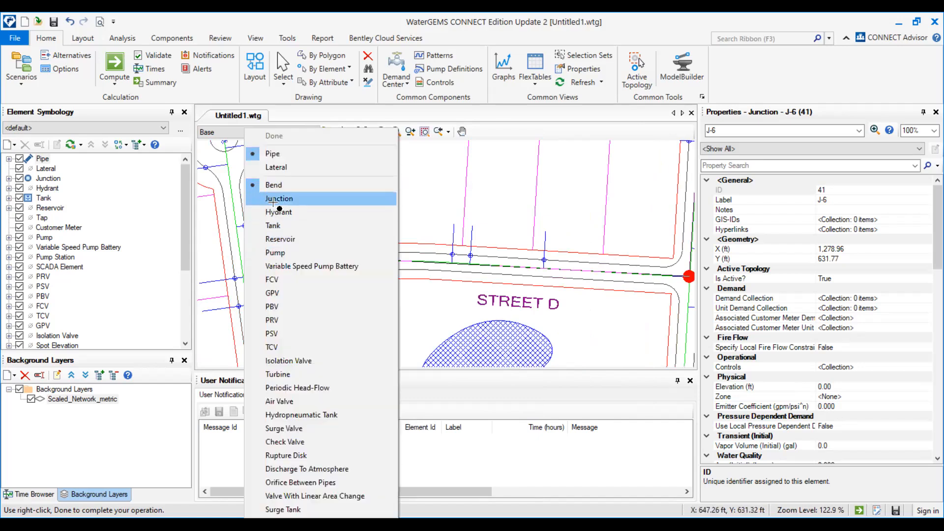
{"action": "left_click", "coordinate": [274, 199]}
{"action": "left_click_drag", "start_coordinate": [262, 261], "coordinate": [396, 304]}
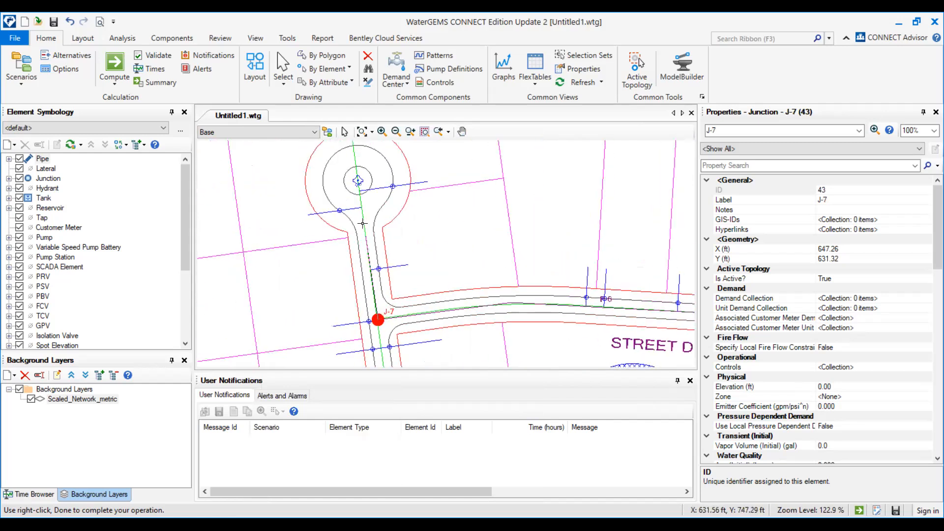
Step: Lay a pipe from the Street C and D junction to a new junction at the cul-de-sac's centre and finish the run
{"action": "left_click", "coordinate": [358, 180]}
{"action": "scroll", "coordinate": [360, 234], "scroll_direction": "down", "scroll_amount": 1}
{"action": "right_click", "coordinate": [387, 224]}
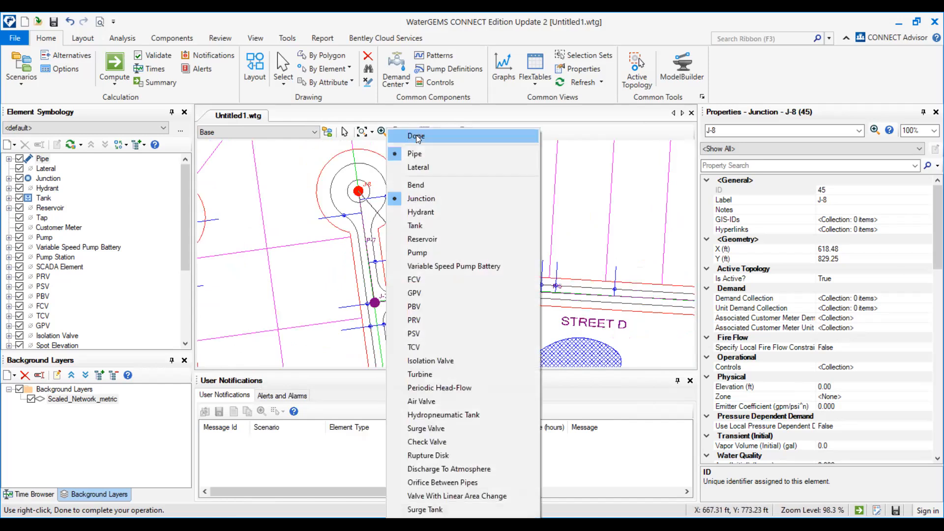
{"action": "left_click", "coordinate": [416, 135]}
Step: Lay a pipe from the Street D and E junction down Street E to a new junction at the Street A intersection
{"action": "scroll", "coordinate": [405, 226], "scroll_direction": "down", "scroll_amount": 1}
{"action": "left_click_drag", "start_coordinate": [415, 230], "coordinate": [377, 143]}
{"action": "scroll", "coordinate": [380, 162], "scroll_direction": "down", "scroll_amount": 2}
{"action": "left_click_drag", "start_coordinate": [487, 225], "coordinate": [340, 218]}
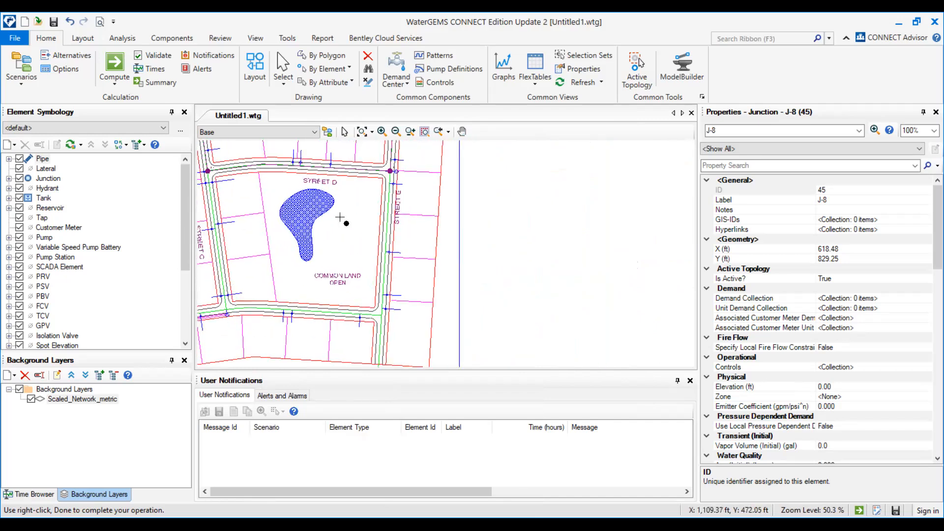
{"action": "left_click", "coordinate": [392, 171]}
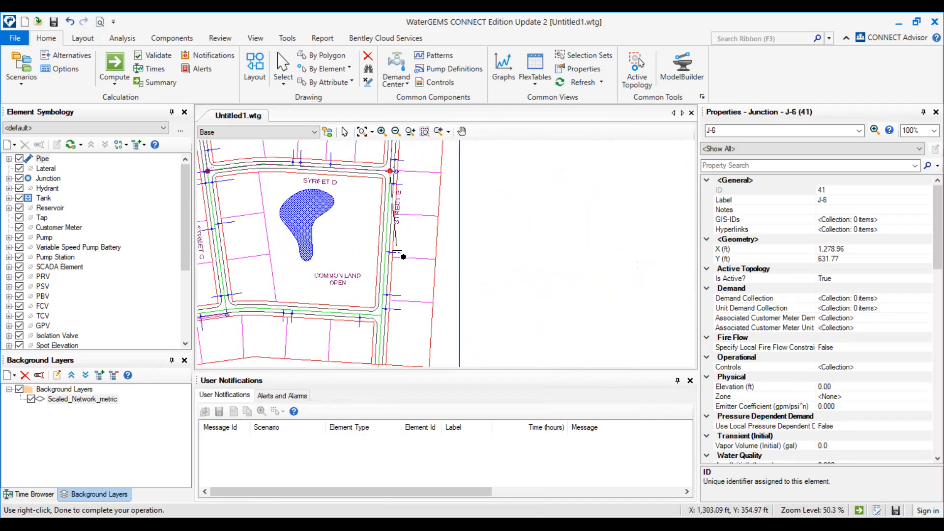
{"action": "scroll", "coordinate": [381, 307], "scroll_direction": "up", "scroll_amount": 1}
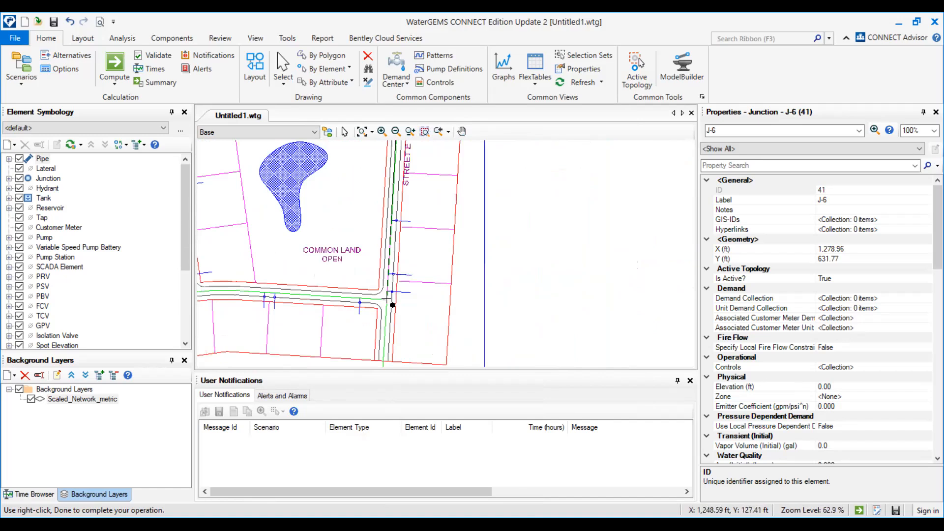
{"action": "left_click", "coordinate": [388, 298]}
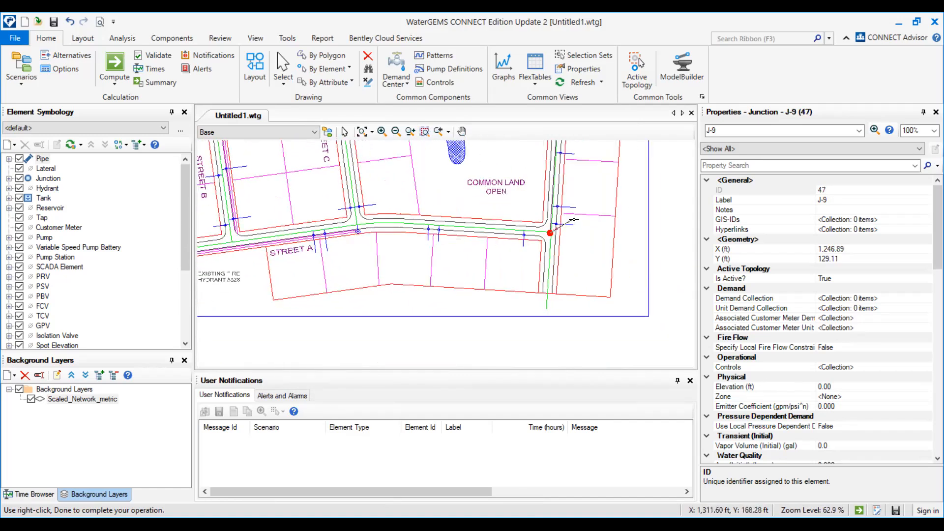
Step: Extend the pipe to a new junction where Street E meets the lots' lower boundary, and finish the run
{"action": "left_click", "coordinate": [548, 295]}
{"action": "right_click", "coordinate": [547, 294]}
{"action": "left_click", "coordinate": [576, 136]}
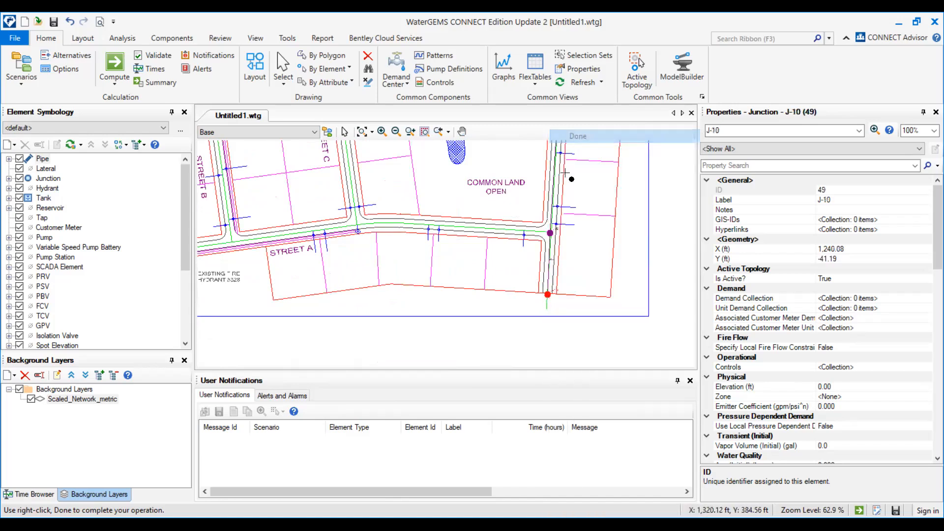
{"action": "left_click", "coordinate": [551, 232]}
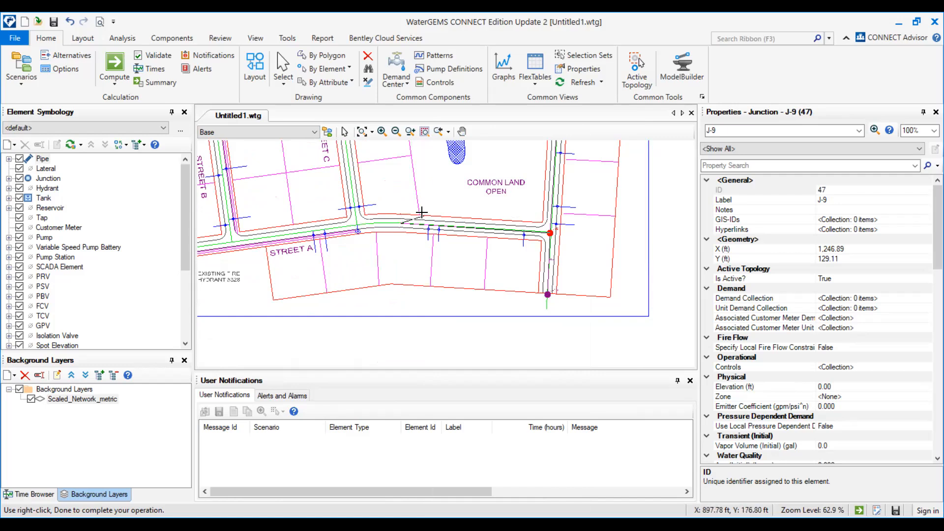
{"action": "key", "text": "Escape"}
{"action": "left_click", "coordinate": [549, 234]}
{"action": "key", "text": "Escape"}
{"action": "left_click", "coordinate": [550, 234]}
{"action": "right_click", "coordinate": [550, 235]}
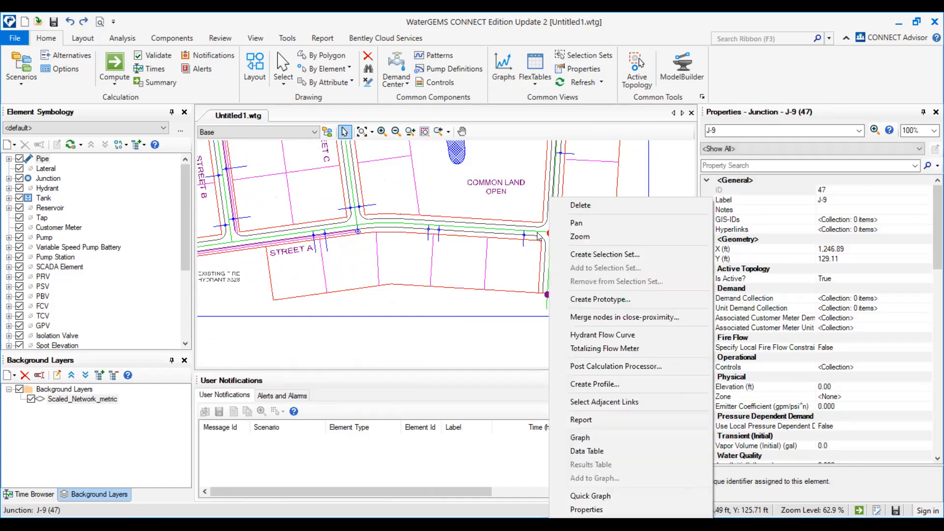
{"action": "key", "text": "Escape"}
{"action": "key", "text": "Escape"}
{"action": "left_click", "coordinate": [550, 235]}
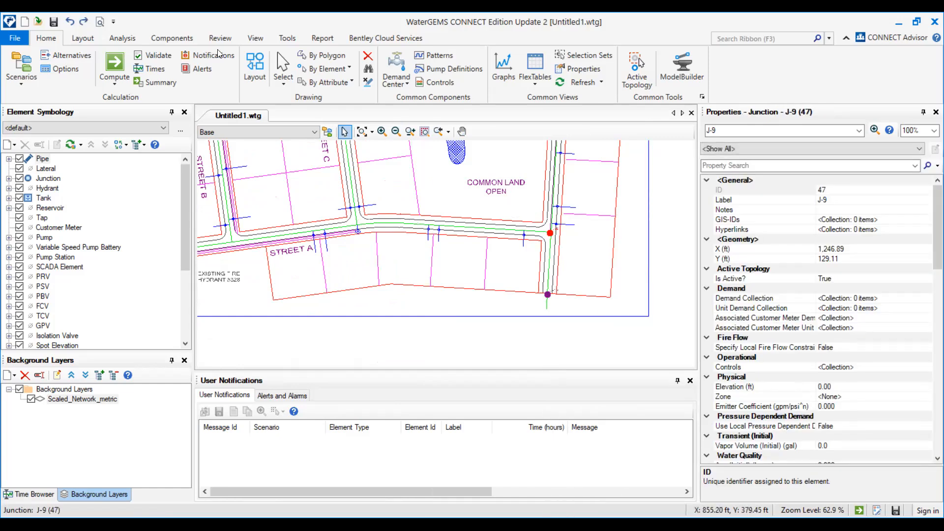
Step: Lay a pipe with the Layout command from the Street A and E junction to a new junction at the Street C intersection
{"action": "left_click", "coordinate": [255, 67]}
{"action": "left_click", "coordinate": [550, 232]}
{"action": "left_click", "coordinate": [357, 225]}
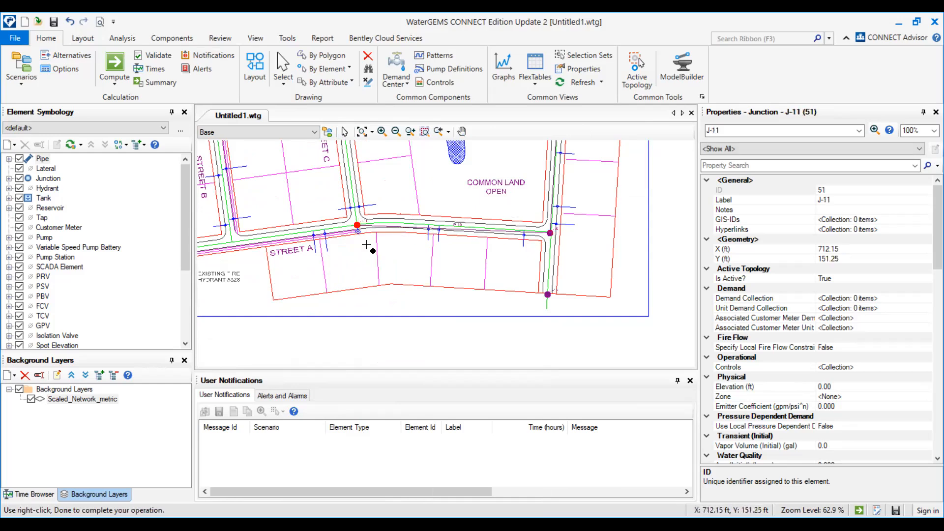
Step: Connect the Street A and C junction with a pipe up Street C to the Street D junction and finish the run
{"action": "scroll", "coordinate": [366, 244], "scroll_direction": "down", "scroll_amount": 2}
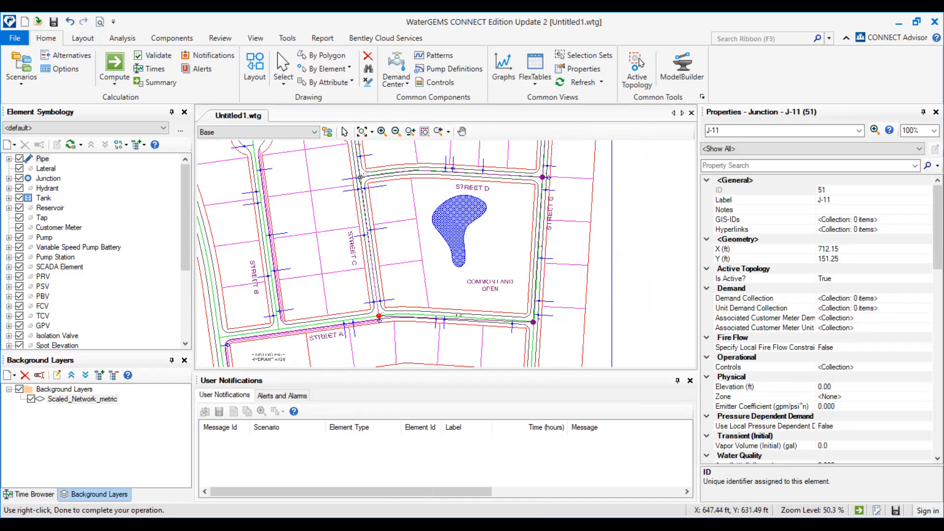
{"action": "left_click", "coordinate": [360, 177]}
{"action": "right_click", "coordinate": [349, 208]}
{"action": "left_click", "coordinate": [380, 136]}
Step: Lay a pipe from the Street A and C junction along Street A to a new junction at the Street B intersection
{"action": "scroll", "coordinate": [332, 279], "scroll_direction": "down", "scroll_amount": 1}
{"action": "left_click_drag", "start_coordinate": [333, 280], "coordinate": [366, 215]}
{"action": "scroll", "coordinate": [384, 251], "scroll_direction": "up", "scroll_amount": 4}
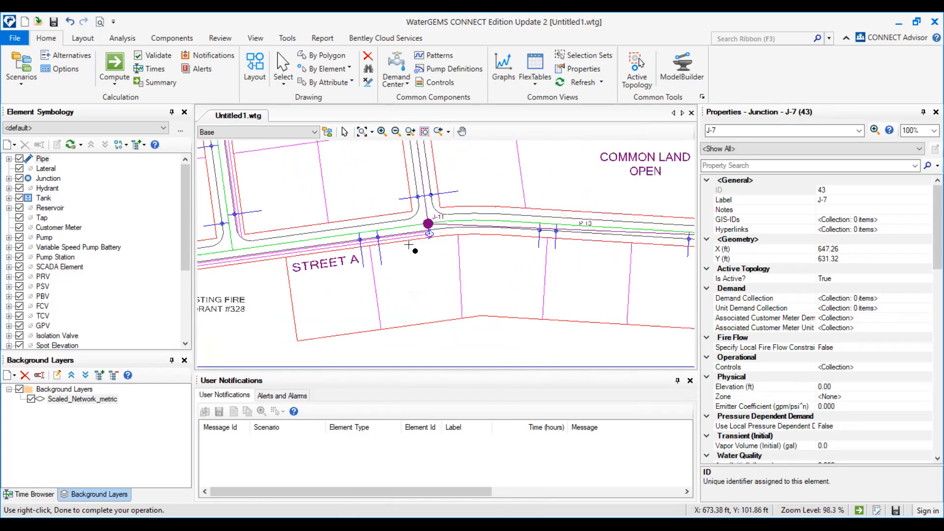
{"action": "left_click", "coordinate": [428, 224]}
{"action": "scroll", "coordinate": [426, 225], "scroll_direction": "down", "scroll_amount": 3}
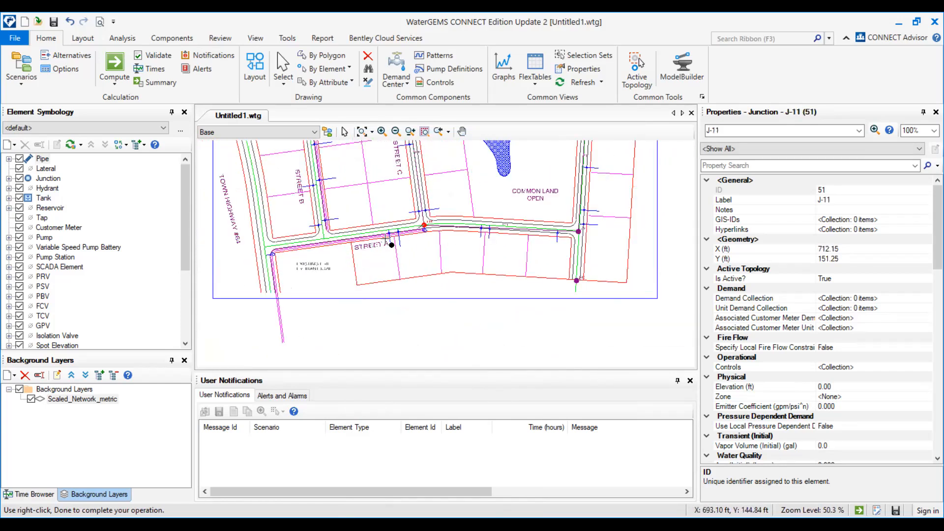
{"action": "left_click", "coordinate": [323, 240]}
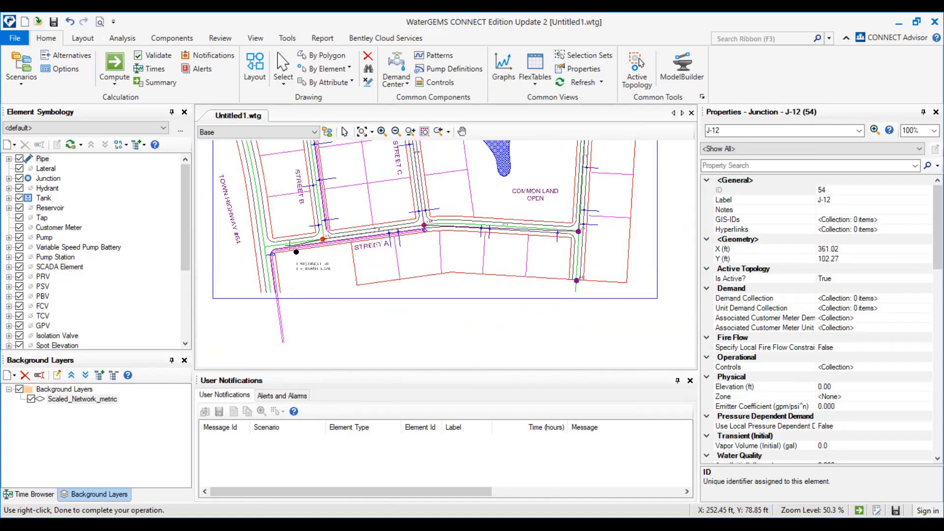
Step: Extend the pipe to a new junction at Town Highway #64 and on to another at the highway's lower end, then finish the run
{"action": "left_click", "coordinate": [263, 245]}
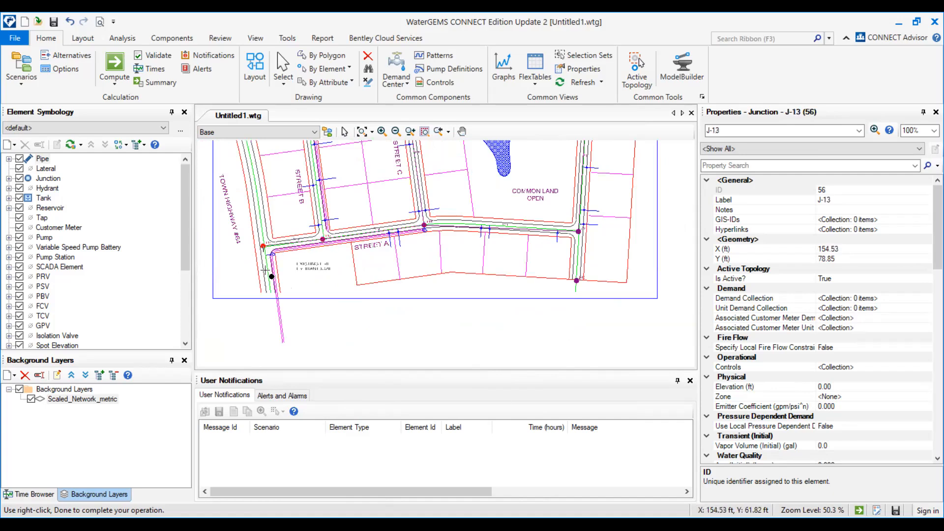
{"action": "left_click", "coordinate": [270, 291]}
{"action": "right_click", "coordinate": [270, 291]}
{"action": "left_click", "coordinate": [301, 135]}
Step: Lay a pipe from the Street A and B junction up Street B to a new junction in the cul-de-sac's centre and finish the run
{"action": "scroll", "coordinate": [328, 283], "scroll_direction": "down", "scroll_amount": 1}
{"action": "left_click_drag", "start_coordinate": [328, 283], "coordinate": [373, 358]}
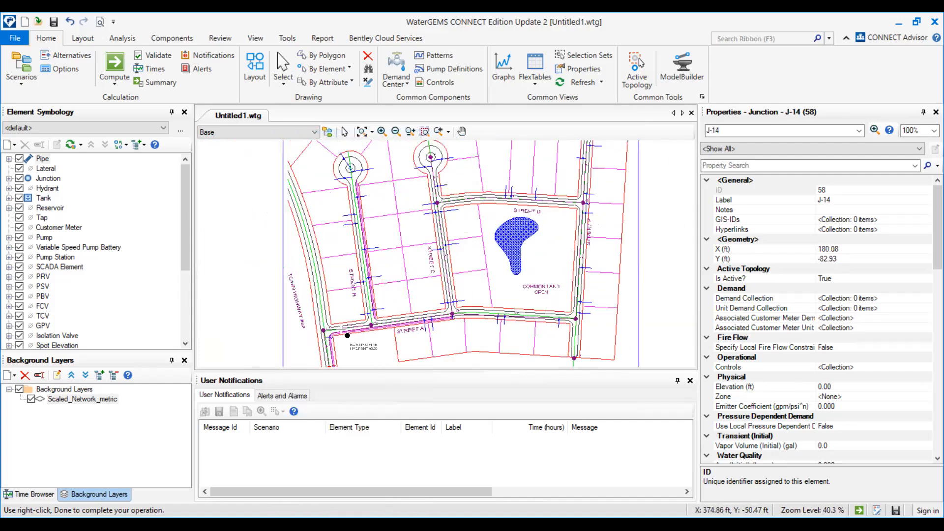
{"action": "left_click", "coordinate": [372, 326]}
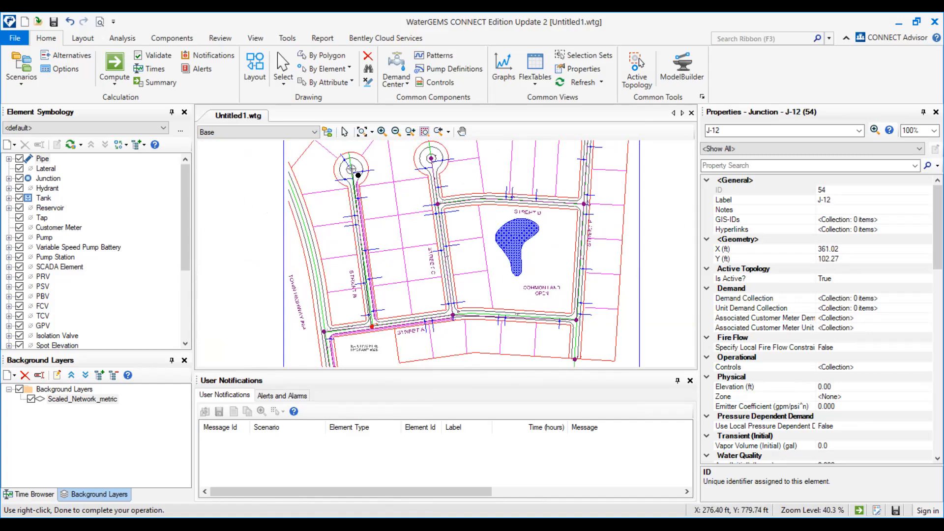
{"action": "scroll", "coordinate": [352, 169], "scroll_direction": "up", "scroll_amount": 3}
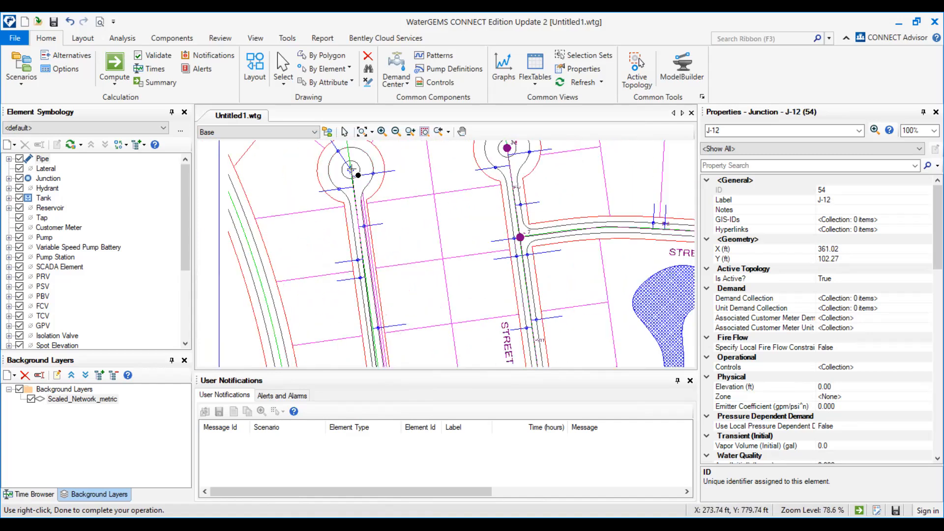
{"action": "left_click", "coordinate": [352, 170]}
{"action": "right_click", "coordinate": [353, 173]}
{"action": "left_click", "coordinate": [379, 140]}
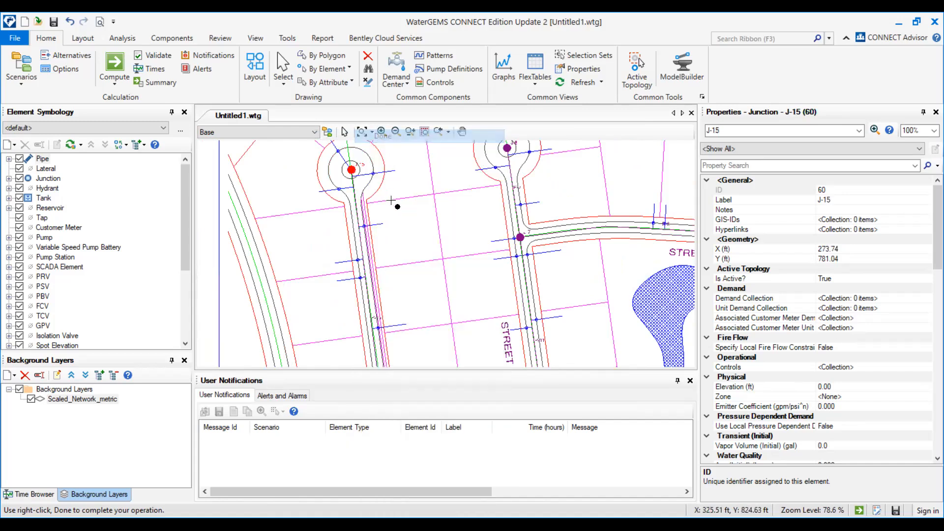
Step: Add a bend to the Street A pipe between the Street C and Street E junctions, near a third of its length from Street C
{"action": "scroll", "coordinate": [396, 205], "scroll_direction": "down", "scroll_amount": 4}
{"action": "scroll", "coordinate": [399, 329], "scroll_direction": "up", "scroll_amount": 4}
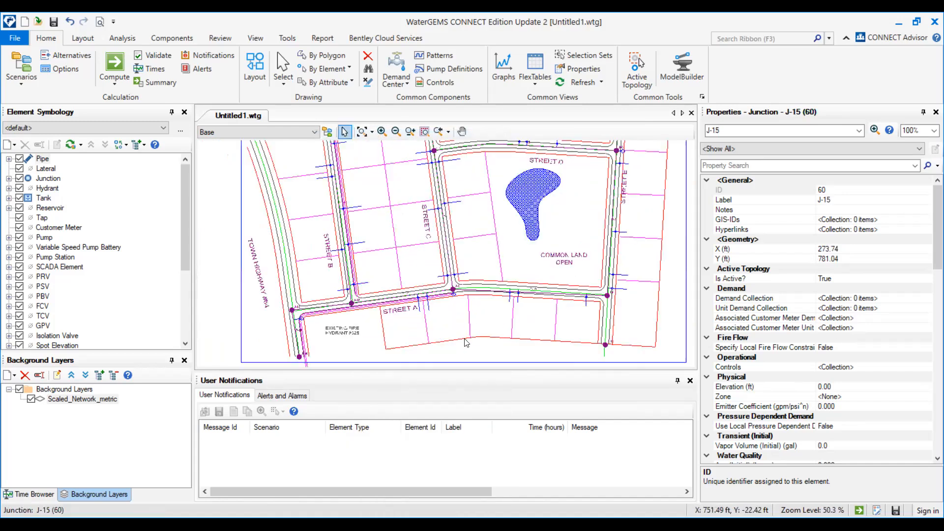
{"action": "left_click", "coordinate": [506, 299]}
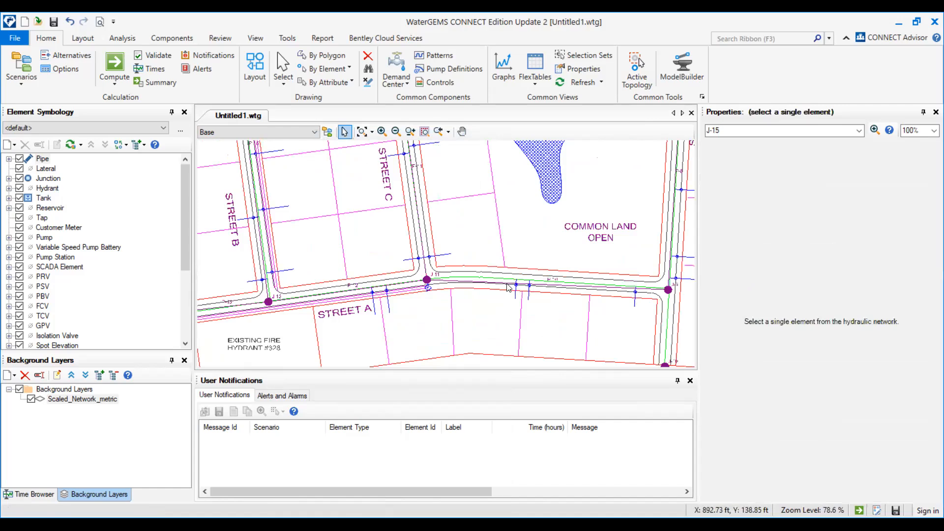
{"action": "left_click", "coordinate": [498, 284]}
{"action": "right_click", "coordinate": [499, 285]}
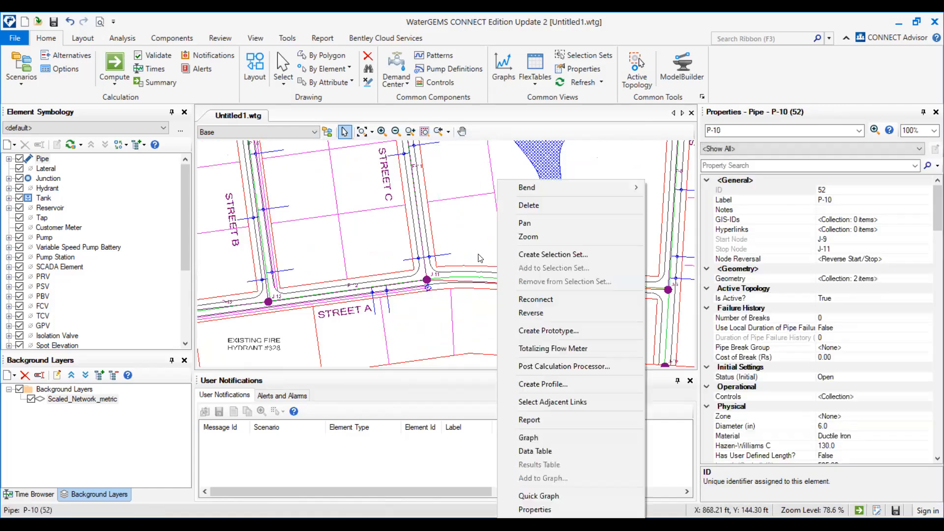
{"action": "mouse_move", "coordinate": [621, 190]}
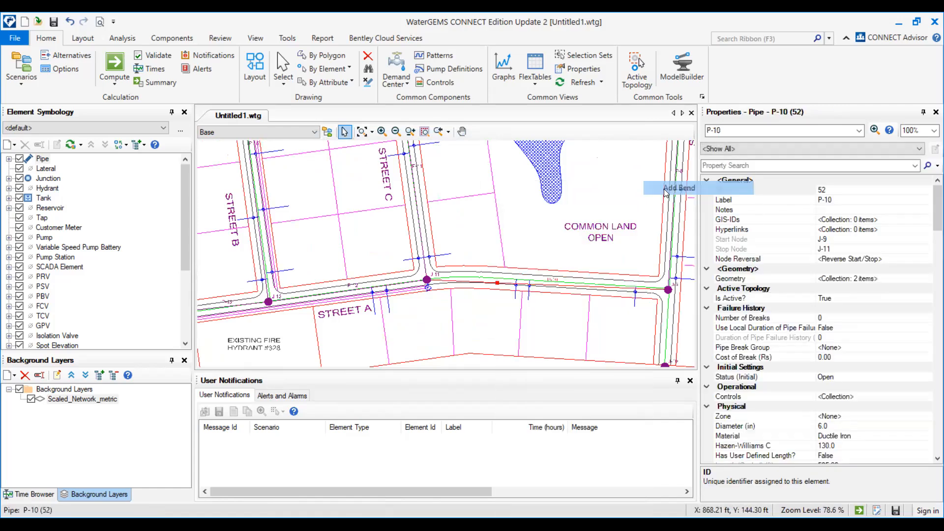
{"action": "left_click", "coordinate": [689, 187]}
Step: Move the new bend so the Street A pipe follows the curve of the road, and deselect the pipe
{"action": "left_click_drag", "start_coordinate": [492, 289], "coordinate": [527, 284]}
{"action": "left_click_drag", "start_coordinate": [538, 320], "coordinate": [374, 294]}
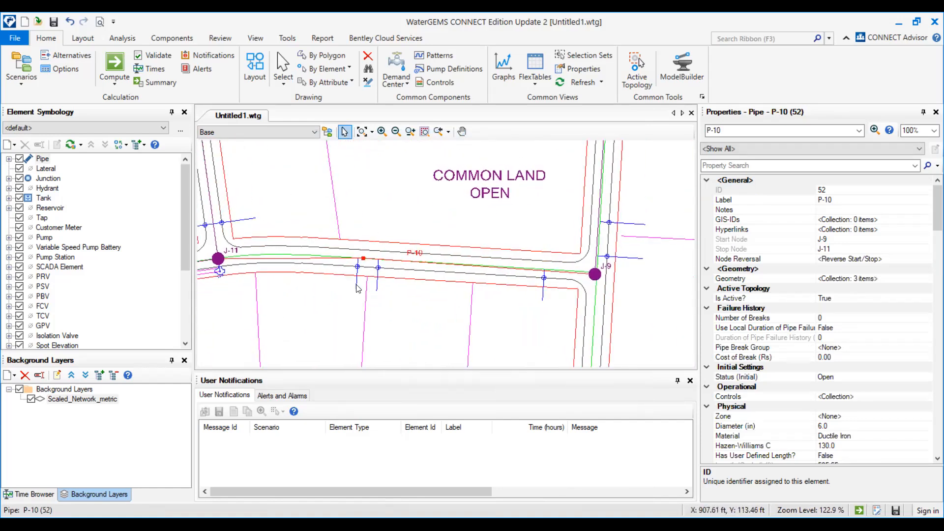
{"action": "scroll", "coordinate": [369, 265], "scroll_direction": "down", "scroll_amount": 2}
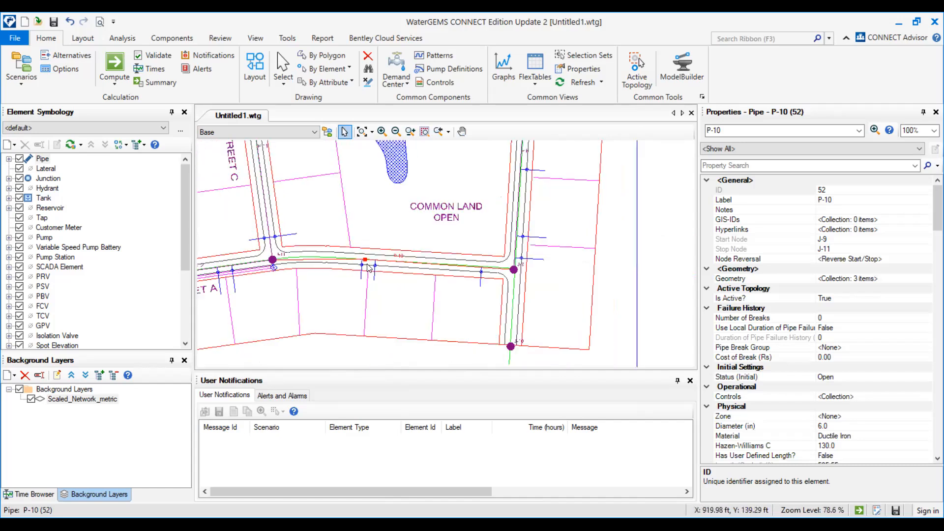
{"action": "scroll", "coordinate": [369, 267], "scroll_direction": "down", "scroll_amount": 1}
{"action": "key", "text": "Escape"}
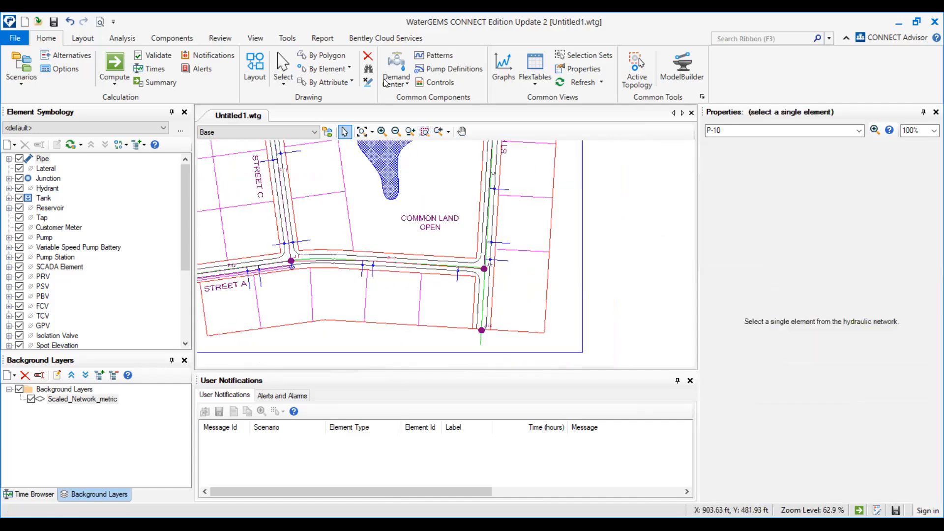
Step: Change the drawing's foreground color to black in the global options
{"action": "left_click", "coordinate": [299, 39]}
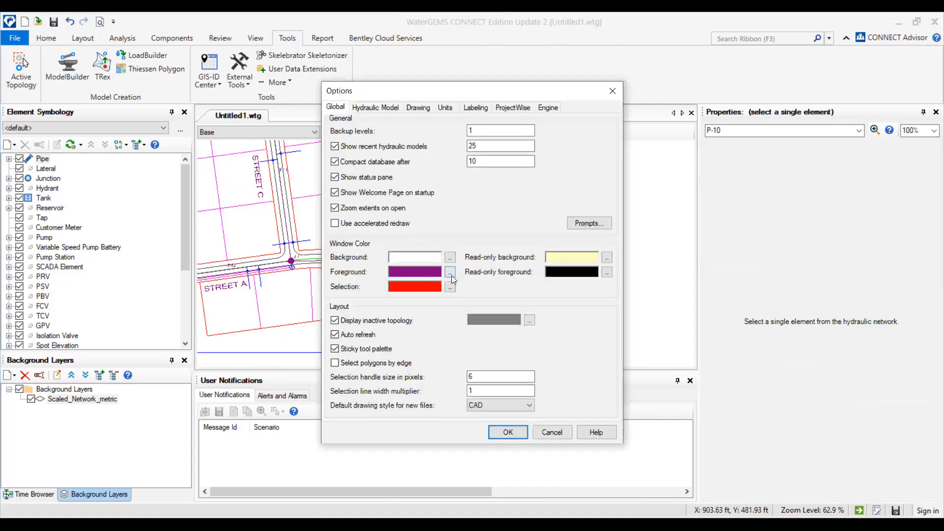
{"action": "left_click", "coordinate": [451, 276]}
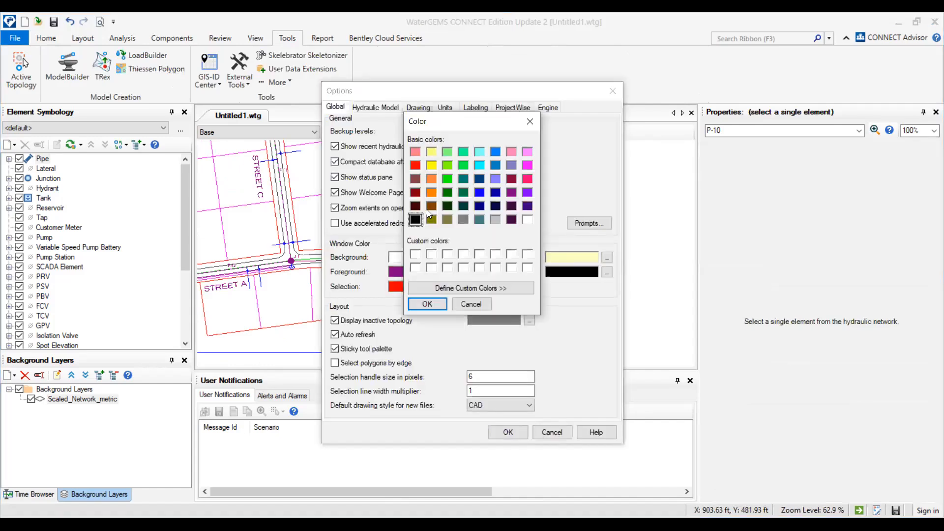
{"action": "left_click", "coordinate": [434, 306]}
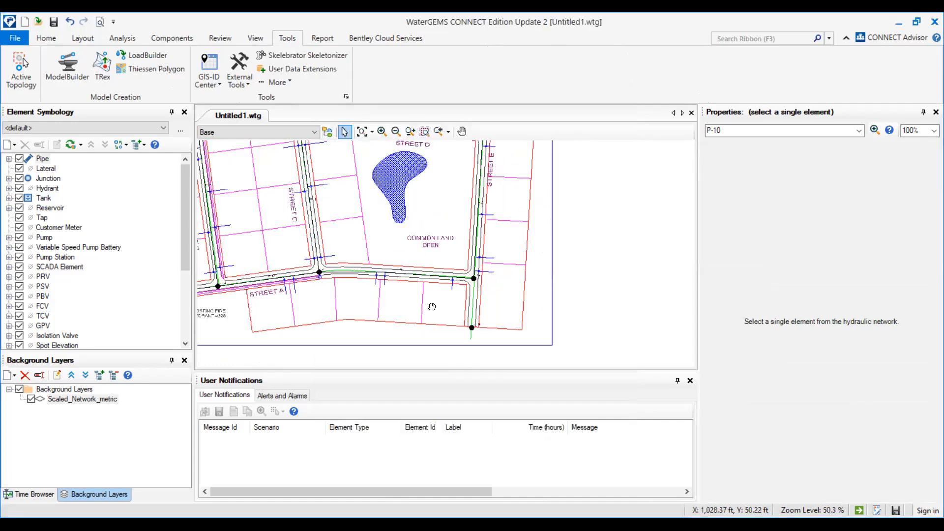
Step: Set the text height multiplier to 4 in the drawing options
{"action": "mouse_move", "coordinate": [432, 306]}
{"action": "left_mouse_down"}
{"action": "mouse_move", "coordinate": [563, 308]}
{"action": "mouse_move", "coordinate": [471, 305]}
{"action": "left_mouse_up"}
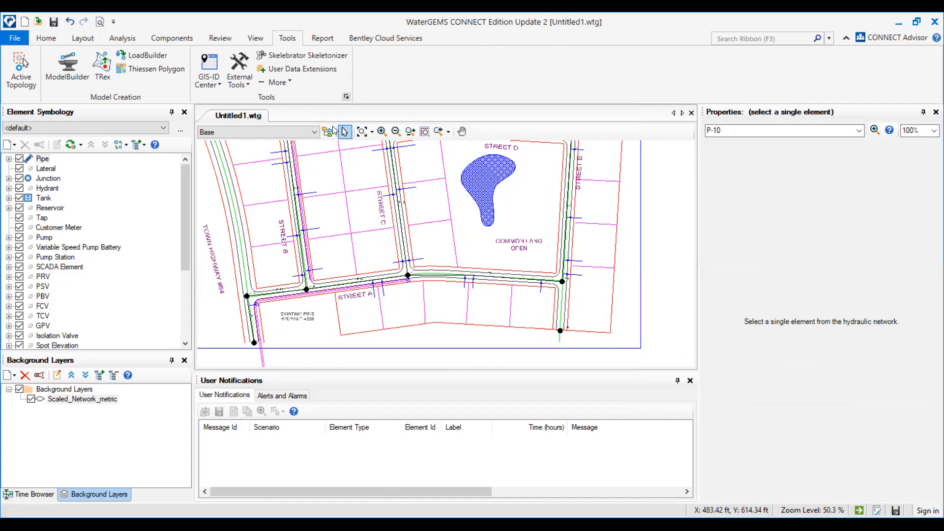
{"action": "left_click", "coordinate": [417, 109]}
{"action": "left_click", "coordinate": [497, 198]}
{"action": "type", "text": "4.000"}
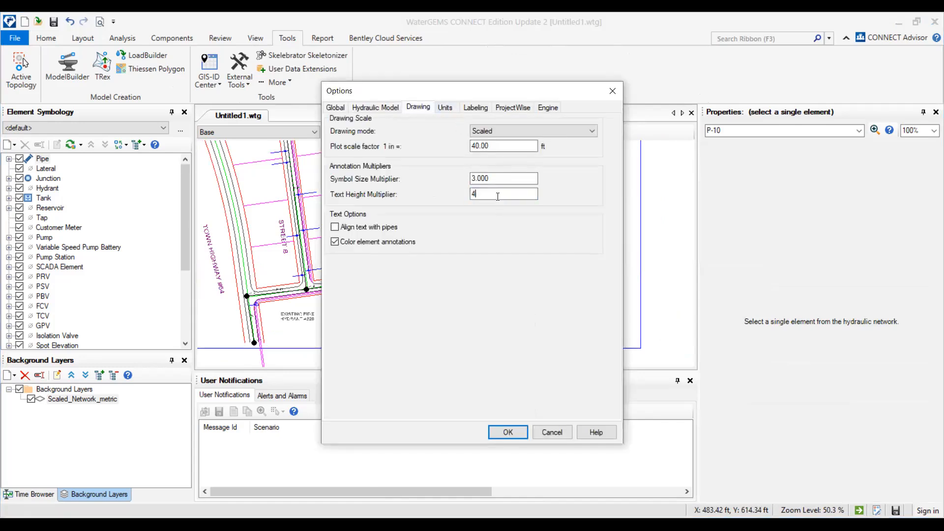
{"action": "left_click", "coordinate": [508, 432]}
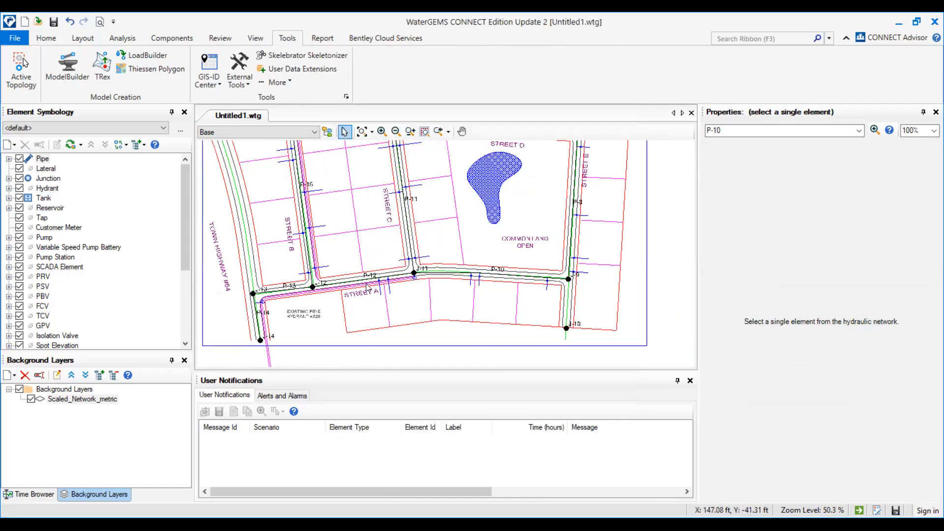
Step: Edit the Scaled_Network_metric background layer and increase its transparency so the street plan is fainter
{"action": "left_click", "coordinate": [77, 401]}
{"action": "right_click", "coordinate": [78, 401]}
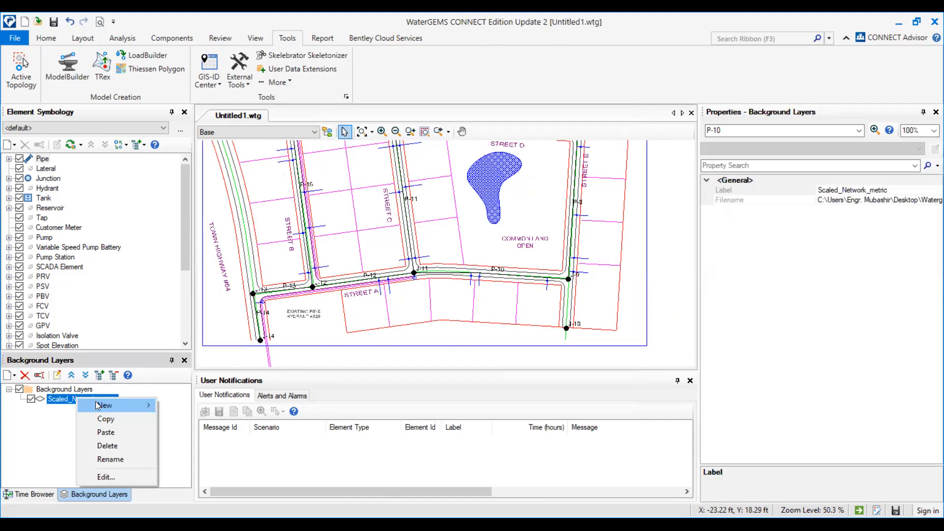
{"action": "left_click", "coordinate": [43, 453]}
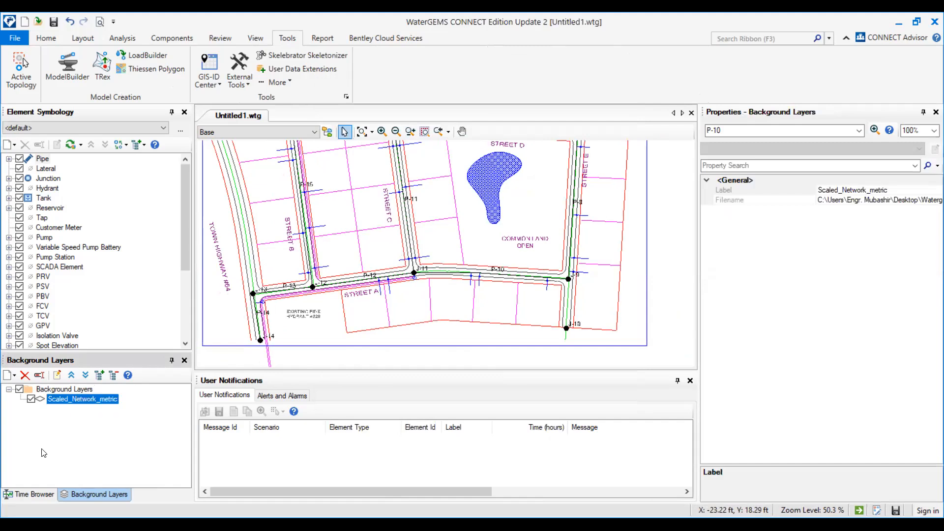
{"action": "right_click", "coordinate": [83, 404]}
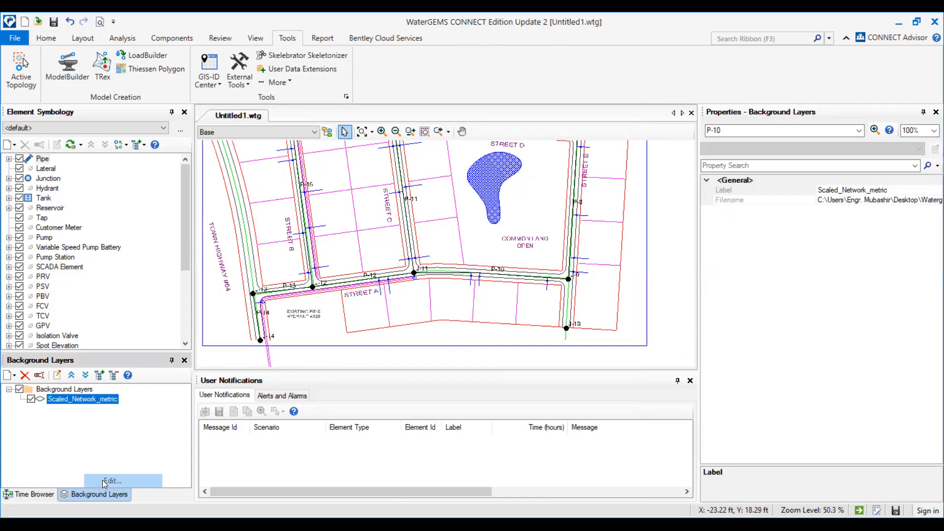
{"action": "left_click", "coordinate": [103, 480]}
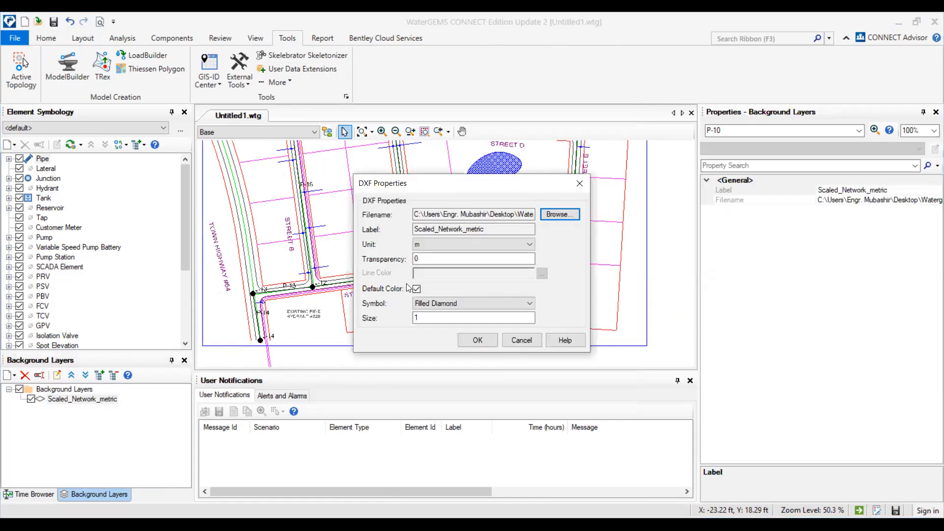
{"action": "double_click", "coordinate": [430, 259]}
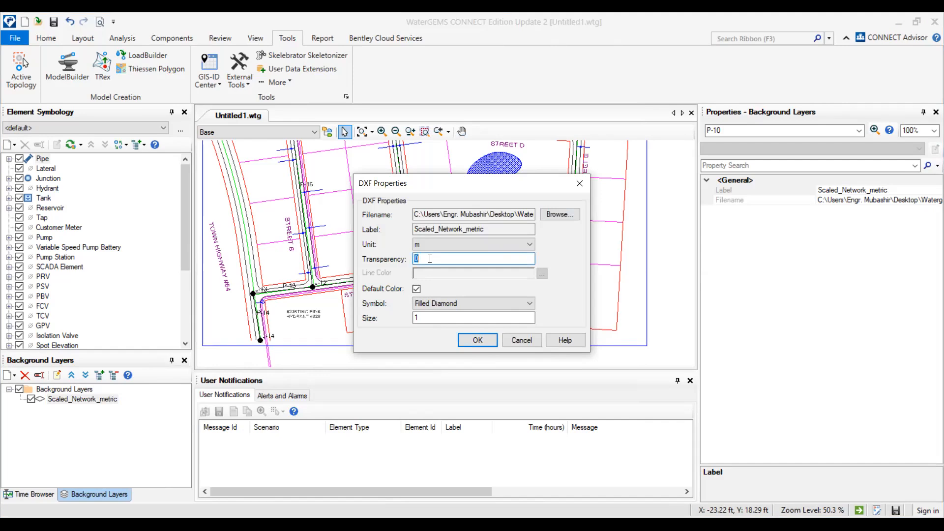
{"action": "left_click", "coordinate": [471, 340]}
Step: Select tank T-2 at the upper end of Street E and examine its operating range and physical properties
{"action": "scroll", "coordinate": [442, 306], "scroll_direction": "down", "scroll_amount": 3}
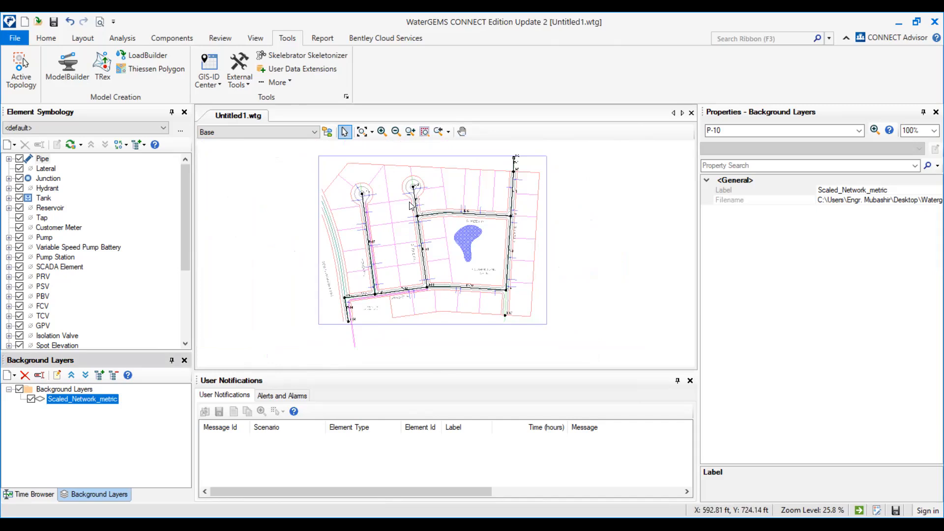
{"action": "scroll", "coordinate": [523, 167], "scroll_direction": "up", "scroll_amount": 2}
{"action": "scroll", "coordinate": [522, 167], "scroll_direction": "up", "scroll_amount": 2}
{"action": "scroll", "coordinate": [516, 213], "scroll_direction": "up", "scroll_amount": 1}
{"action": "scroll", "coordinate": [508, 216], "scroll_direction": "up", "scroll_amount": 3}
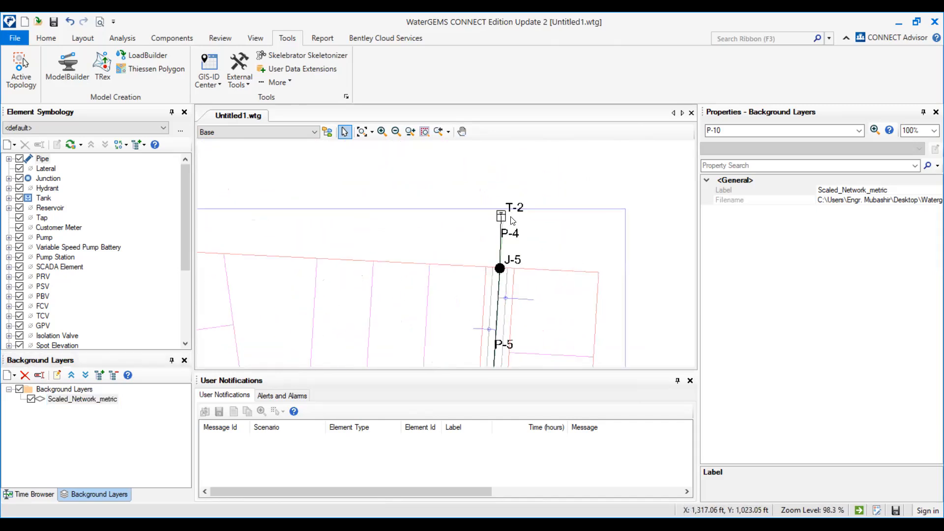
{"action": "left_click", "coordinate": [497, 215]}
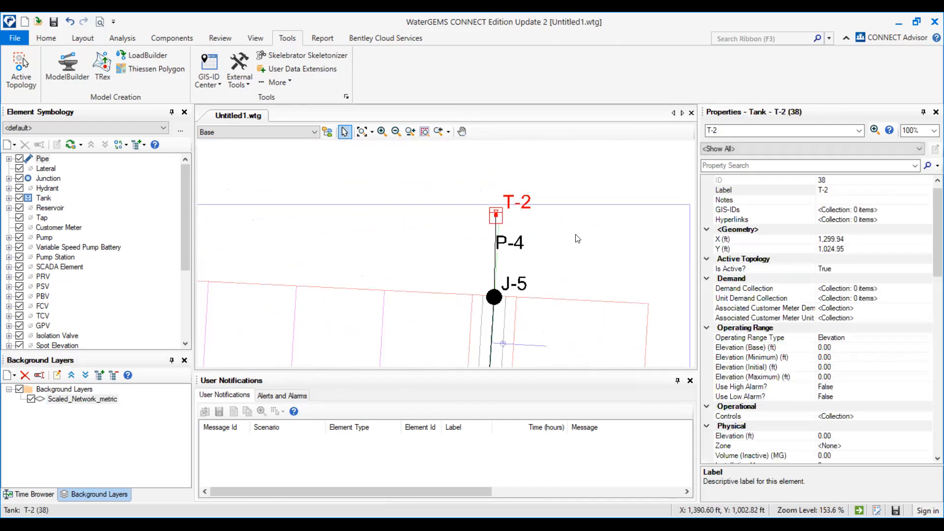
{"action": "left_click_drag", "start_coordinate": [602, 252], "coordinate": [473, 162]}
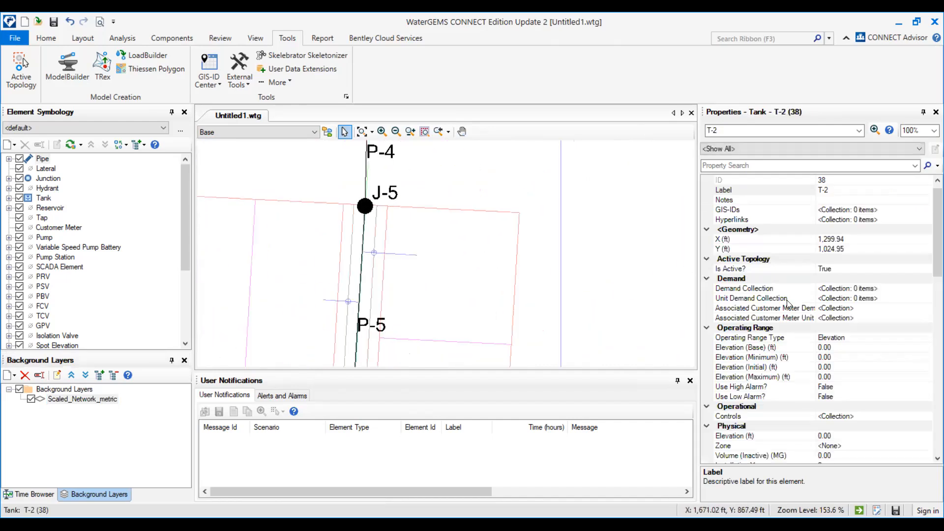
{"action": "scroll", "coordinate": [800, 273], "scroll_direction": "down", "scroll_amount": 3}
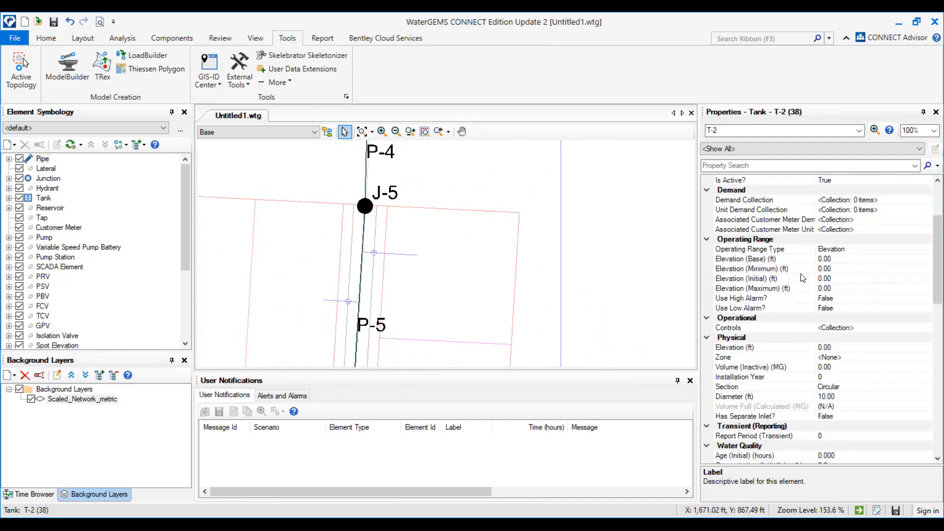
{"action": "scroll", "coordinate": [802, 279], "scroll_direction": "down", "scroll_amount": 1}
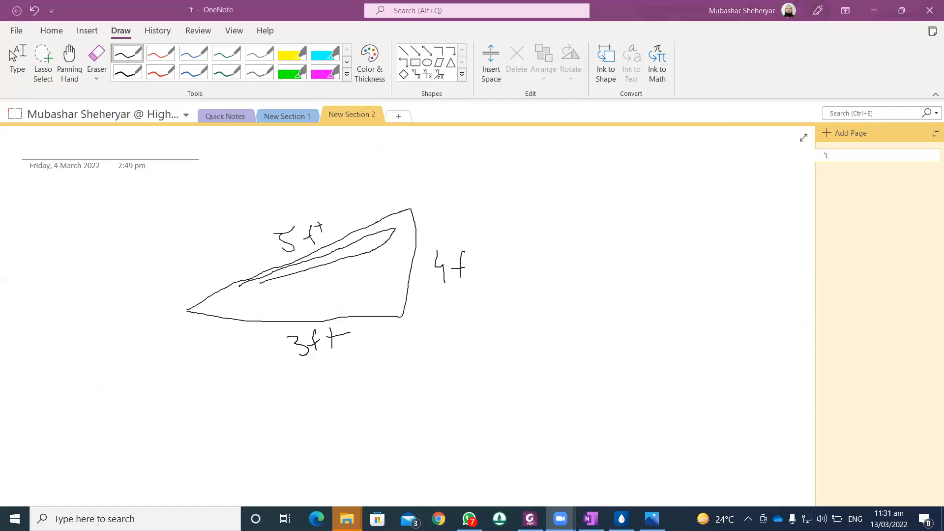
Step: Switch to WaterGEMS briefly and return to the OneNote page with the hand-drawn triangle
{"action": "left_click", "coordinate": [622, 519]}
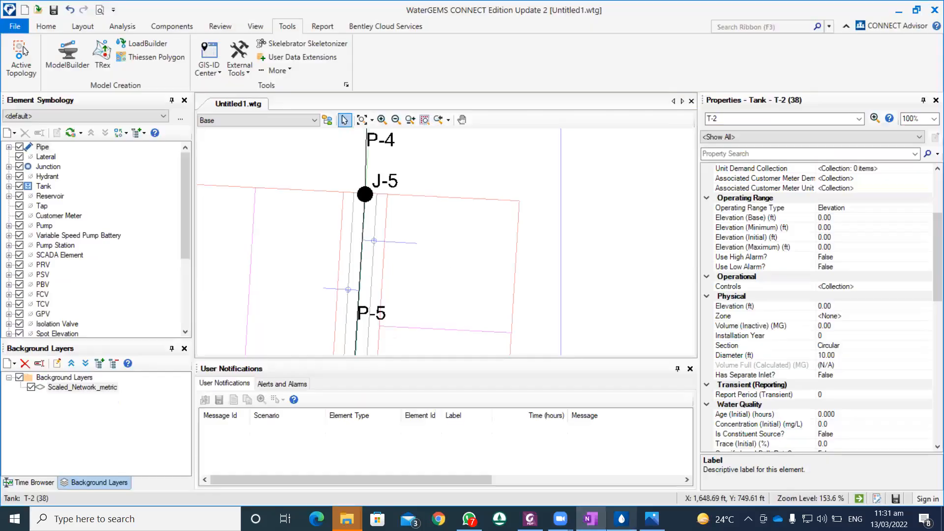
{"action": "left_click", "coordinate": [590, 518]}
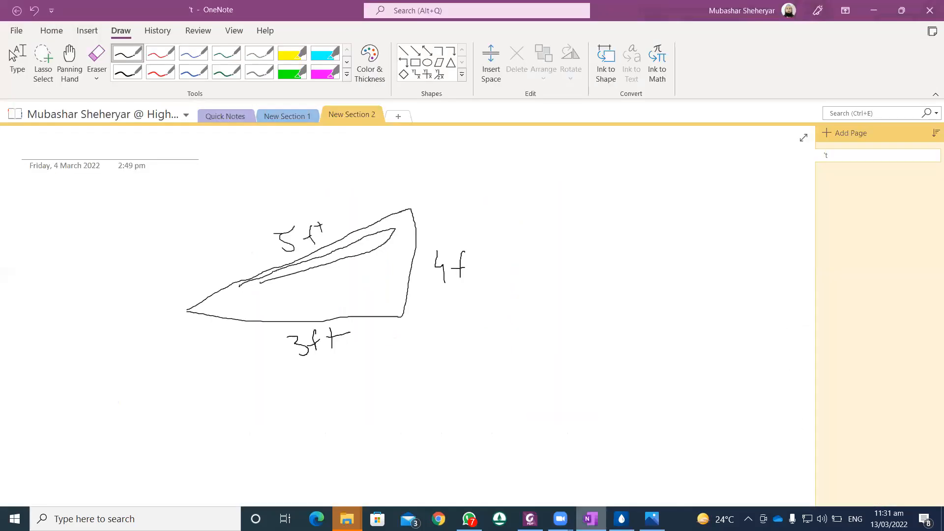
{"action": "mouse_move", "coordinate": [622, 519]}
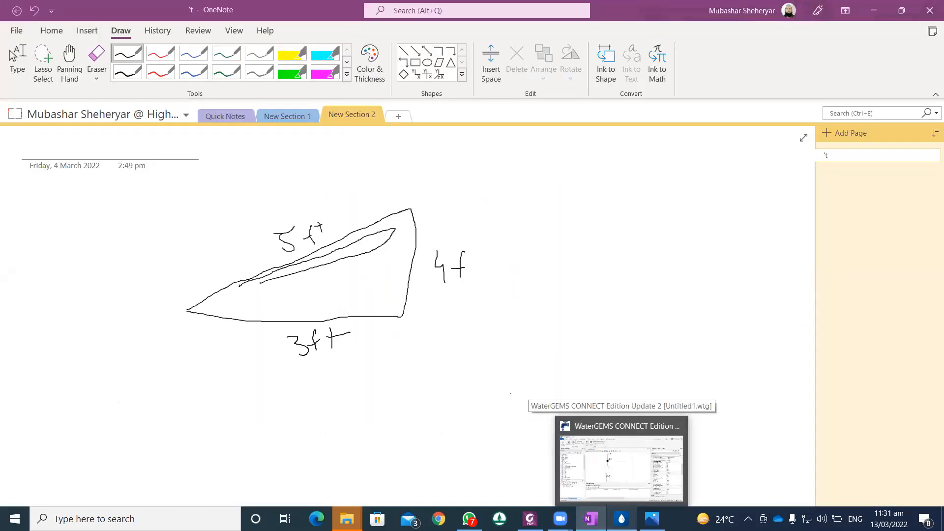
Step: Switch to WaterGEMS and examine the demand, operating range and physical properties of tank T-2
{"action": "left_click", "coordinate": [622, 519]}
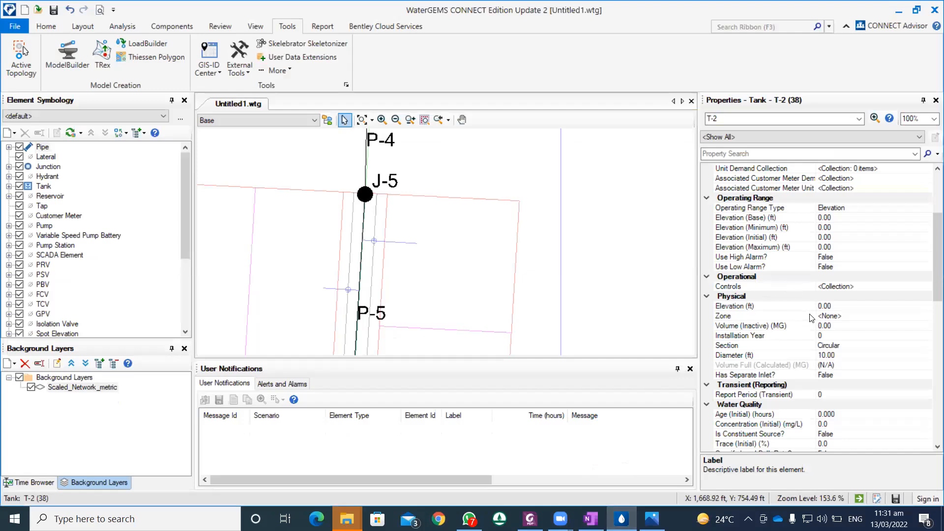
{"action": "scroll", "coordinate": [817, 270], "scroll_direction": "up", "scroll_amount": 1}
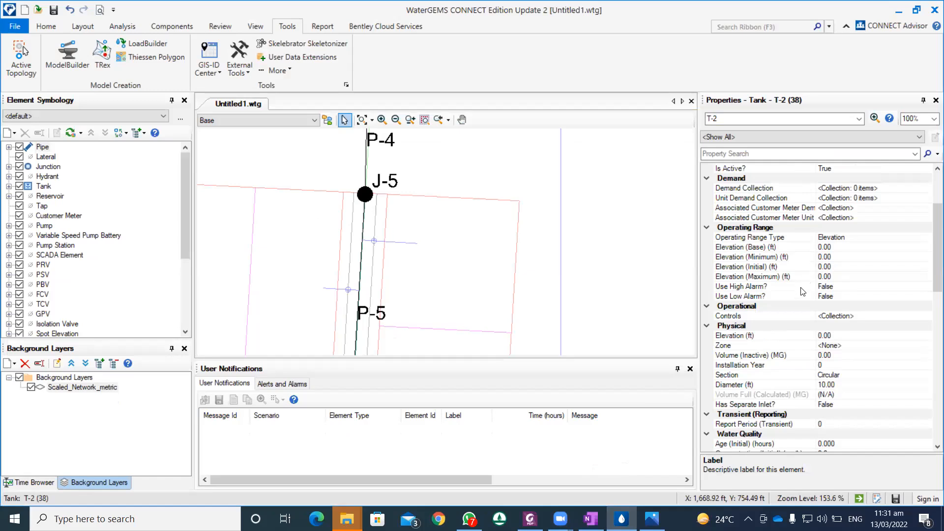
{"action": "scroll", "coordinate": [803, 292], "scroll_direction": "up", "scroll_amount": 1}
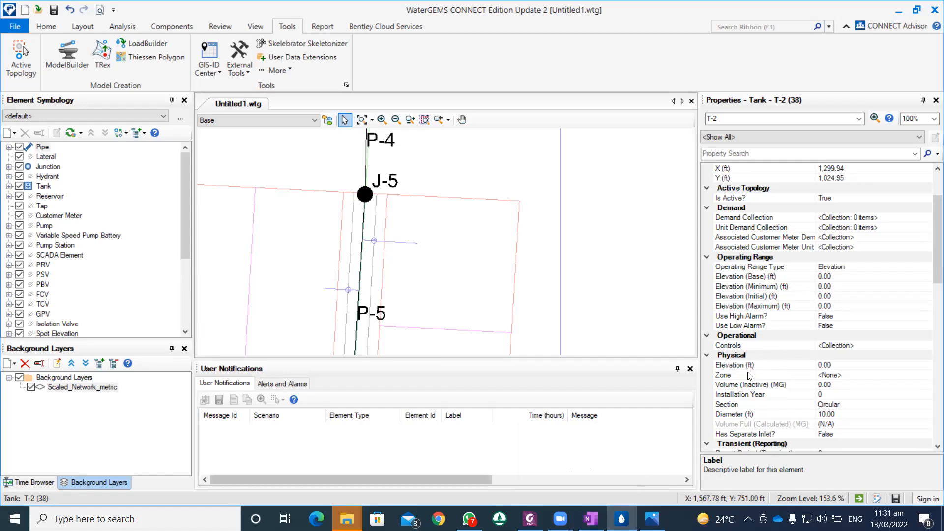
Step: Switch to OneNote and erase the hand-drawn triangle with its side labels to clear the page
{"action": "left_click", "coordinate": [591, 519]}
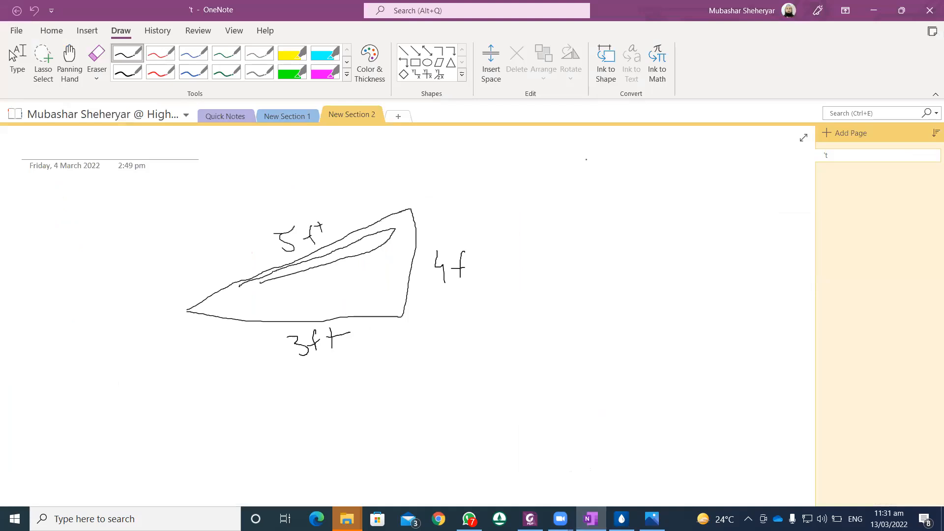
{"action": "left_click_drag", "start_coordinate": [559, 150], "coordinate": [561, 300]}
{"action": "left_click", "coordinate": [97, 57]}
{"action": "mouse_move", "coordinate": [337, 274]}
{"action": "left_mouse_down"}
{"action": "mouse_move", "coordinate": [348, 208]}
{"action": "mouse_move", "coordinate": [175, 330]}
{"action": "mouse_move", "coordinate": [240, 272]}
{"action": "mouse_move", "coordinate": [347, 333]}
{"action": "mouse_move", "coordinate": [291, 335]}
{"action": "mouse_move", "coordinate": [399, 295]}
{"action": "mouse_move", "coordinate": [374, 274]}
{"action": "mouse_move", "coordinate": [500, 243]}
{"action": "mouse_move", "coordinate": [467, 231]}
{"action": "mouse_move", "coordinate": [561, 179]}
{"action": "mouse_move", "coordinate": [557, 163]}
{"action": "mouse_move", "coordinate": [569, 310]}
{"action": "mouse_move", "coordinate": [564, 275]}
{"action": "left_mouse_up"}
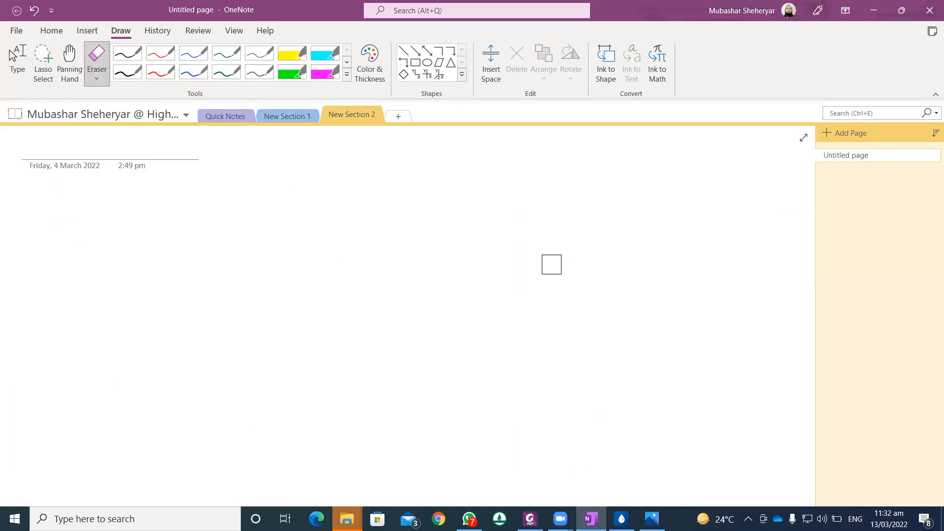
Step: Sketch an open-topped tank with the black pen, standing on three vertical supports above a horizontal ground line
{"action": "left_click", "coordinate": [134, 55]}
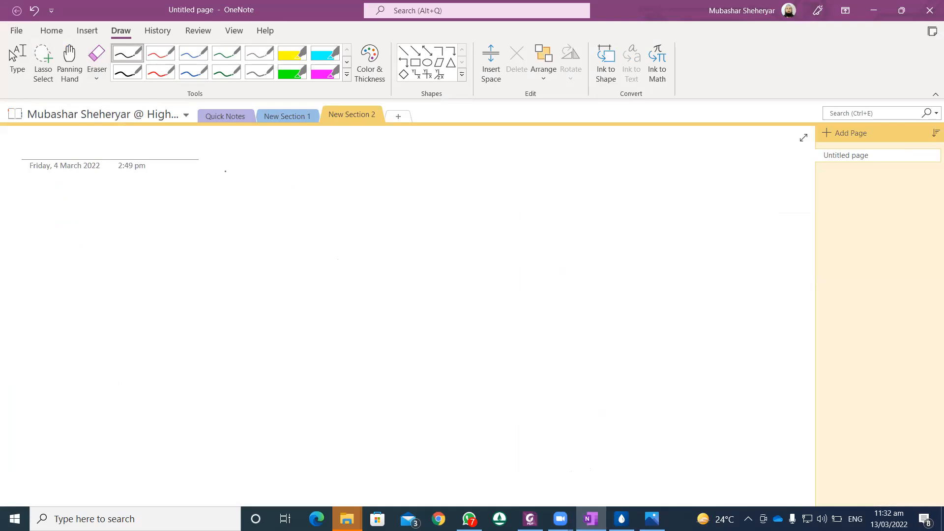
{"action": "mouse_move", "coordinate": [226, 172]}
{"action": "left_mouse_down"}
{"action": "mouse_move", "coordinate": [228, 232]}
{"action": "mouse_move", "coordinate": [305, 239]}
{"action": "mouse_move", "coordinate": [315, 163]}
{"action": "left_mouse_up"}
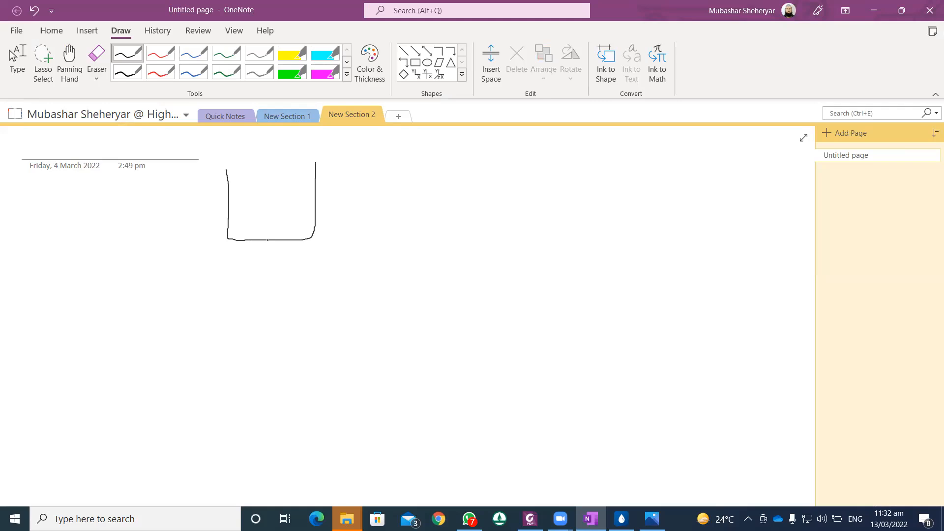
{"action": "left_click_drag", "start_coordinate": [268, 240], "coordinate": [265, 395]}
{"action": "left_click_drag", "start_coordinate": [227, 240], "coordinate": [232, 401]}
{"action": "left_click_drag", "start_coordinate": [307, 239], "coordinate": [301, 401]}
{"action": "left_click_drag", "start_coordinate": [197, 402], "coordinate": [332, 407]}
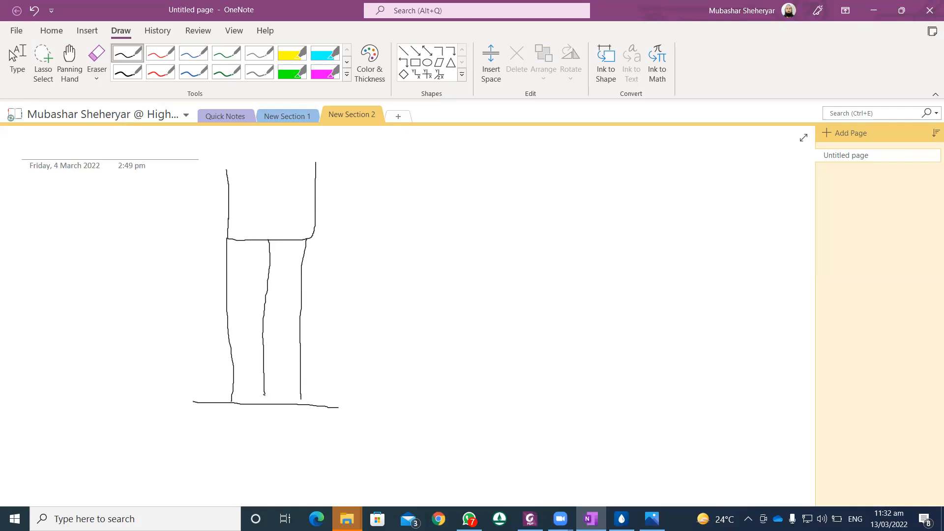
Step: Switch to WaterGEMS and examine the TRex wizard's elevation dataset options, closing the wizard without importing elevations
{"action": "left_click", "coordinate": [622, 518]}
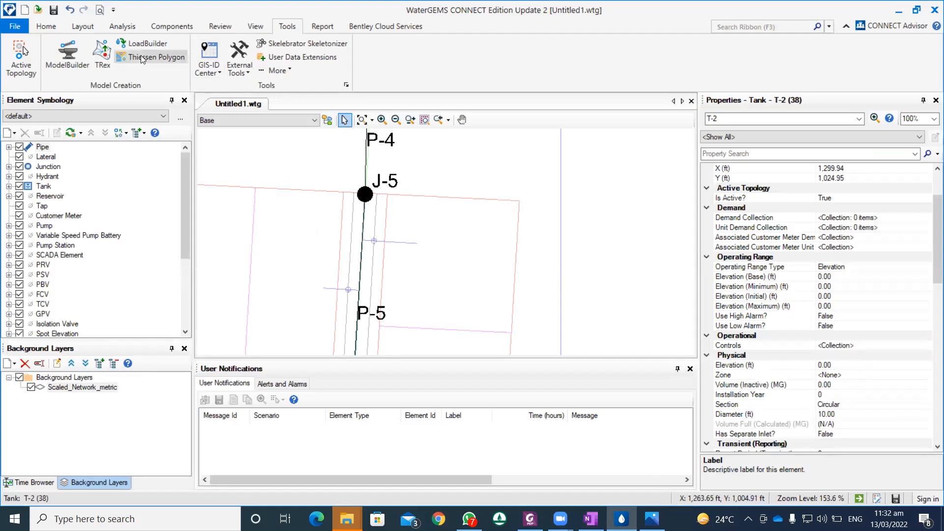
{"action": "left_click", "coordinate": [101, 62]}
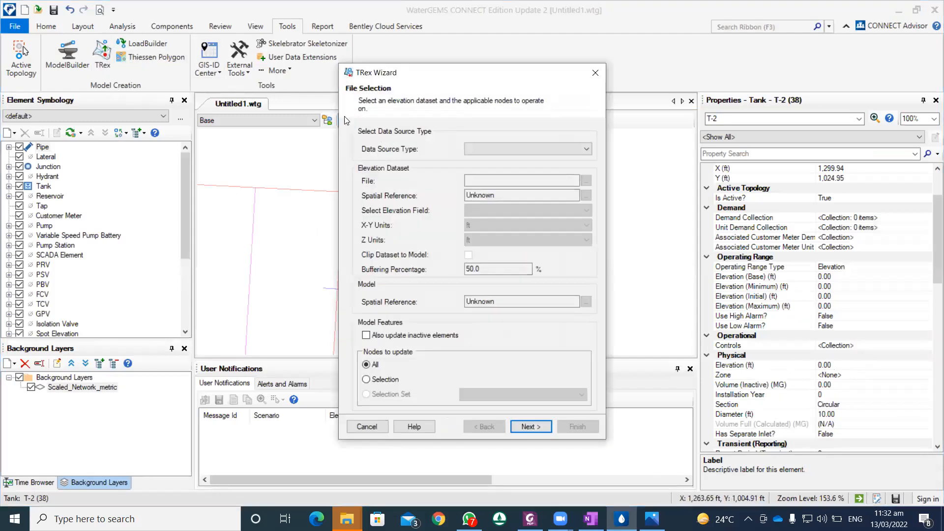
{"action": "left_click", "coordinate": [594, 82]}
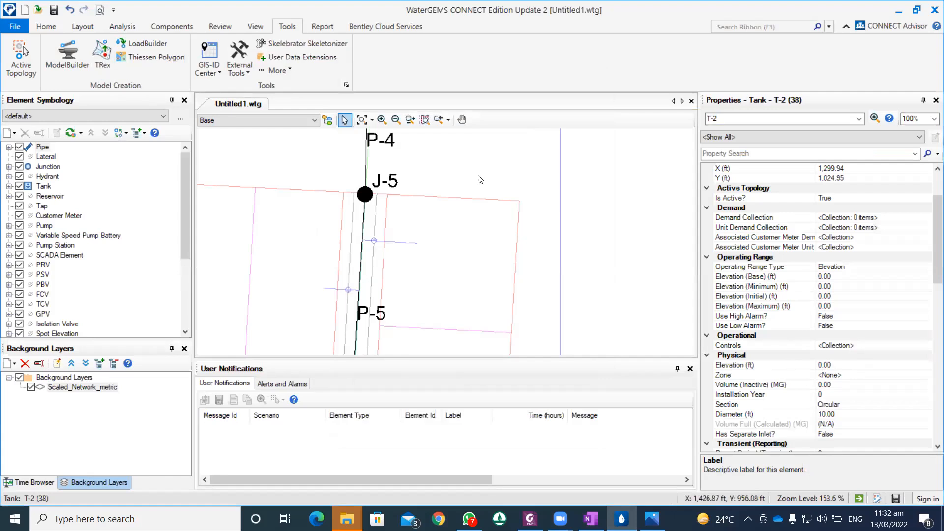
{"action": "scroll", "coordinate": [481, 153], "scroll_direction": "down", "scroll_amount": 2}
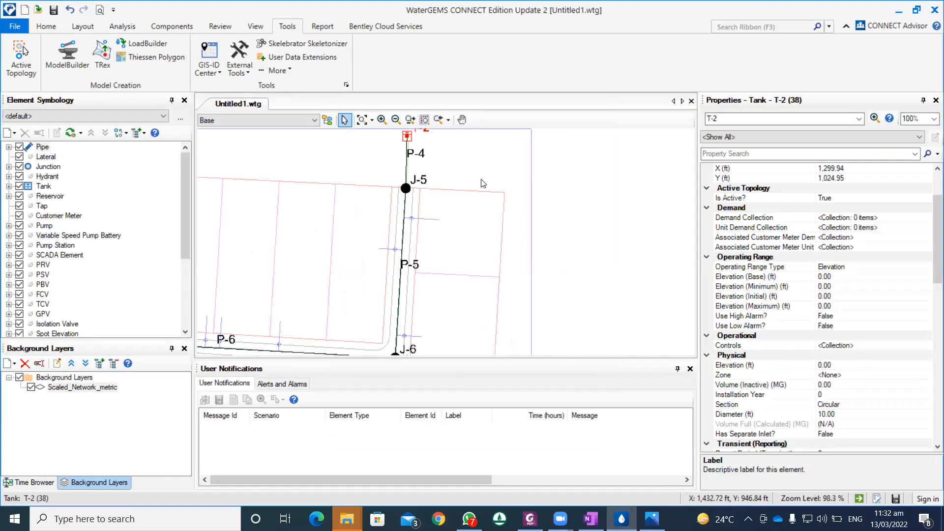
{"action": "scroll", "coordinate": [483, 184], "scroll_direction": "down", "scroll_amount": 2}
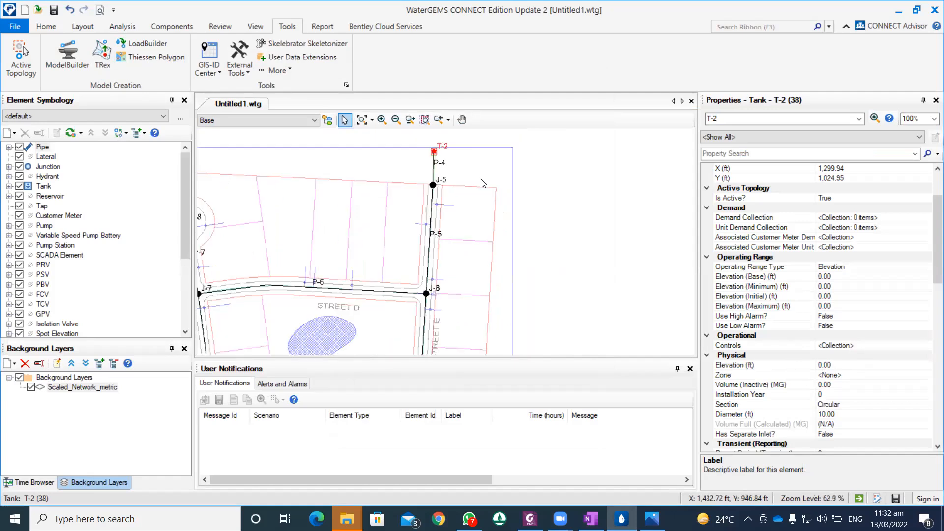
{"action": "left_click", "coordinate": [97, 68]}
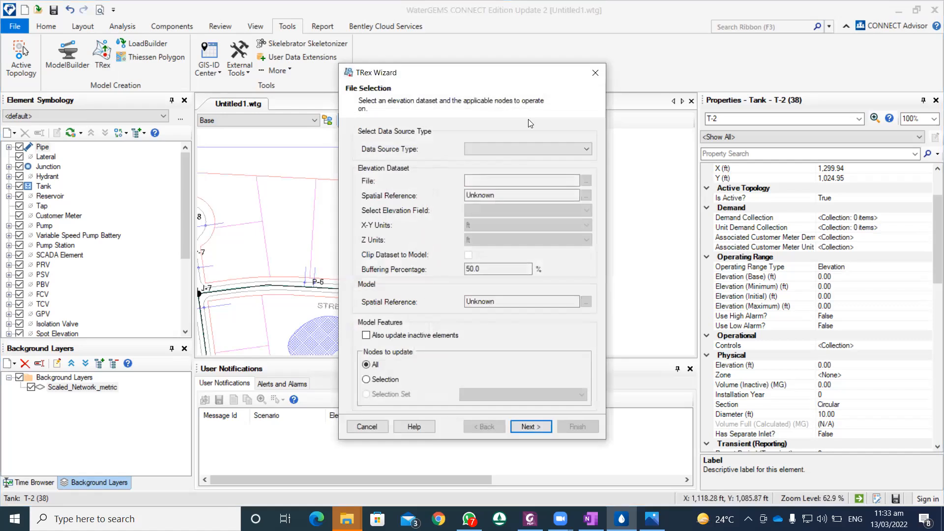
{"action": "left_click", "coordinate": [602, 74]}
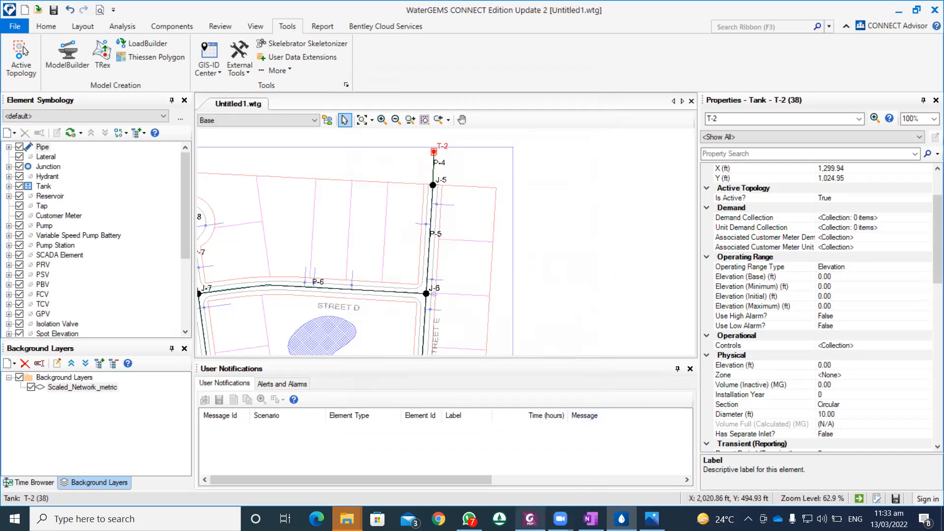
Step: Switch to OneNote and handwrite the label "Elevation" beside the tank sketch's ground line
{"action": "left_click", "coordinate": [590, 518]}
{"action": "mouse_move", "coordinate": [360, 408]}
{"action": "left_mouse_down"}
{"action": "mouse_move", "coordinate": [426, 400]}
{"action": "mouse_move", "coordinate": [434, 416]}
{"action": "mouse_move", "coordinate": [448, 417]}
{"action": "mouse_move", "coordinate": [465, 393]}
{"action": "mouse_move", "coordinate": [475, 411]}
{"action": "mouse_move", "coordinate": [491, 395]}
{"action": "mouse_move", "coordinate": [527, 400]}
{"action": "left_mouse_up"}
Step: Switch to WaterGEMS and examine the units available for tank T-2's physical Elevation field, leaving the unit unchanged
{"action": "left_click", "coordinate": [622, 519]}
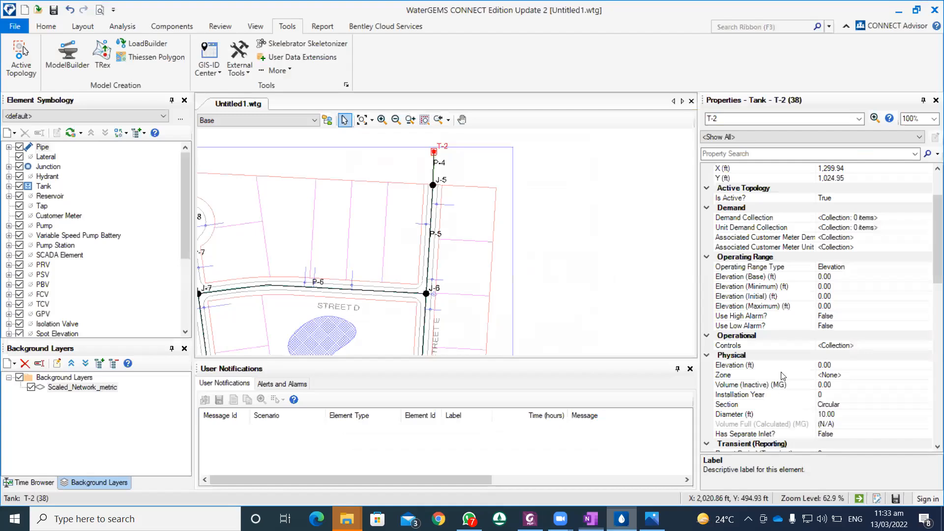
{"action": "left_click", "coordinate": [749, 365]}
{"action": "right_click", "coordinate": [748, 366]}
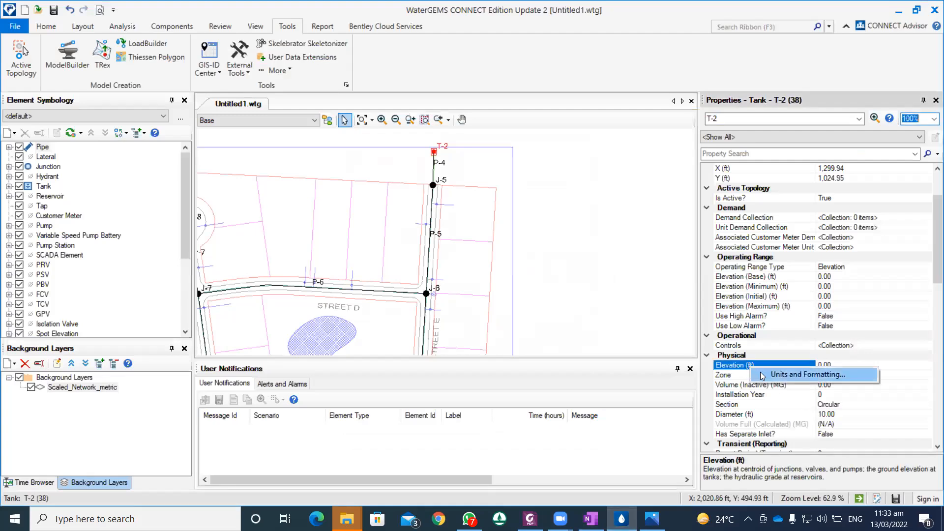
{"action": "left_click", "coordinate": [795, 375]}
{"action": "left_click", "coordinate": [480, 249]}
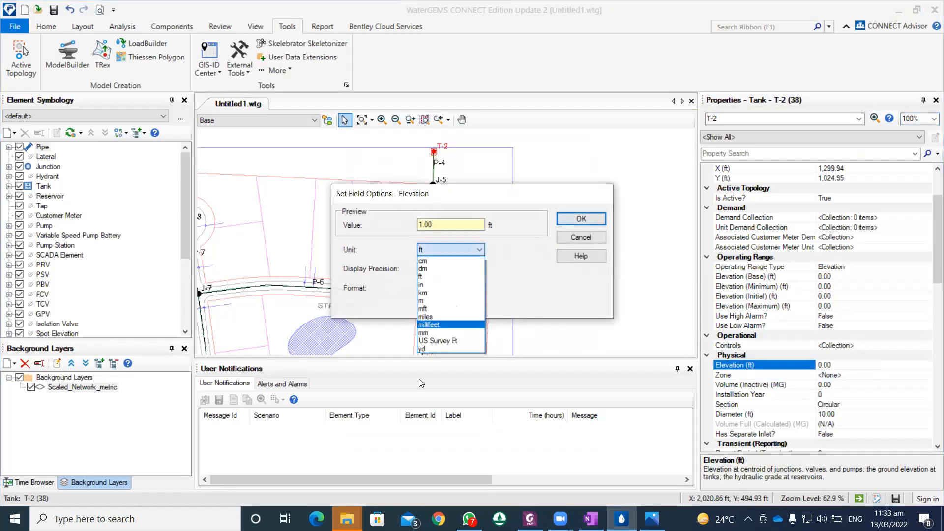
{"action": "left_click", "coordinate": [574, 239]}
{"action": "left_click", "coordinate": [575, 238]}
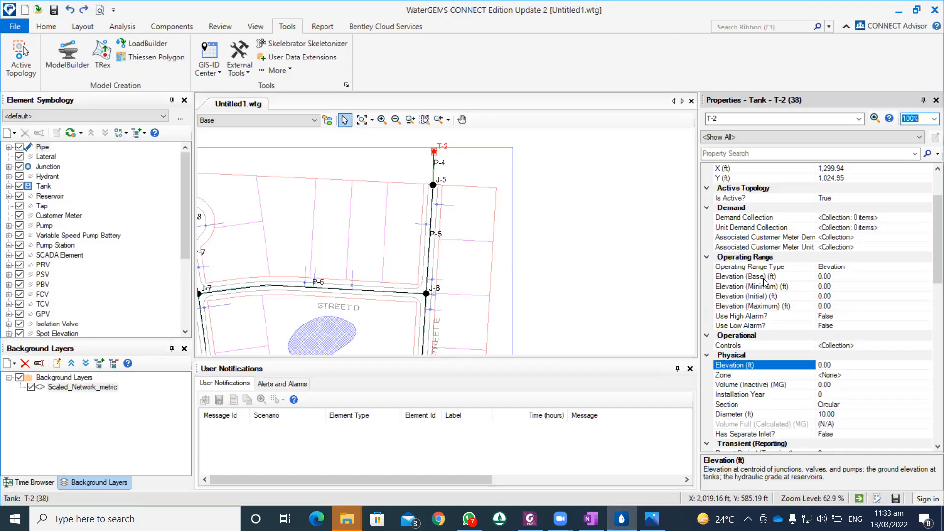
Step: Switch to OneNote, complete the ground label as "Elevation = 650 ft" and mark the tank's base level as 665 ft
{"action": "left_click", "coordinate": [591, 519]}
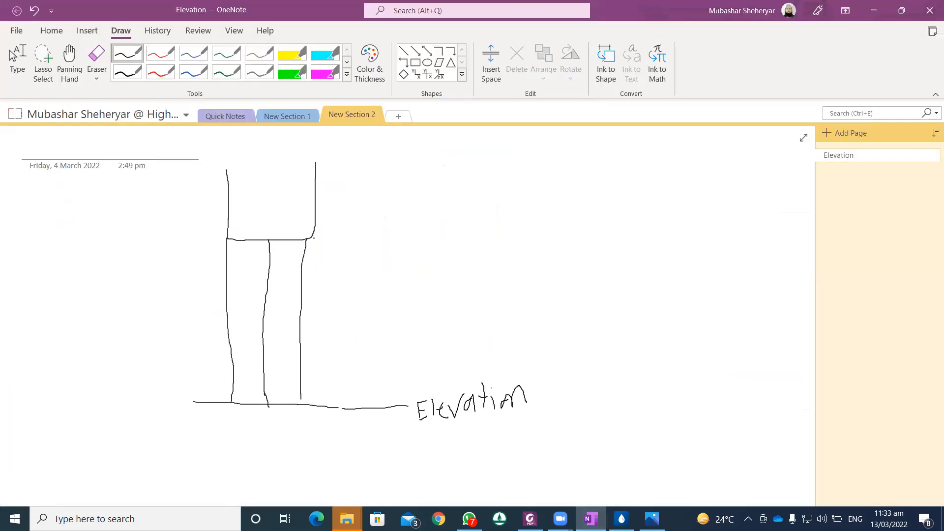
{"action": "left_click_drag", "start_coordinate": [331, 241], "coordinate": [357, 240]}
{"action": "left_click_drag", "start_coordinate": [537, 395], "coordinate": [567, 398]}
{"action": "mouse_move", "coordinate": [597, 370]}
{"action": "left_mouse_down"}
{"action": "mouse_move", "coordinate": [590, 401]}
{"action": "mouse_move", "coordinate": [589, 391]}
{"action": "mouse_move", "coordinate": [620, 387]}
{"action": "mouse_move", "coordinate": [624, 398]}
{"action": "mouse_move", "coordinate": [632, 368]}
{"action": "left_mouse_up"}
{"action": "left_click", "coordinate": [654, 387]}
{"action": "mouse_move", "coordinate": [659, 375]}
{"action": "left_mouse_down"}
{"action": "mouse_move", "coordinate": [695, 364]}
{"action": "mouse_move", "coordinate": [688, 391]}
{"action": "left_mouse_up"}
{"action": "left_click", "coordinate": [708, 358]}
{"action": "mouse_move", "coordinate": [709, 360]}
{"action": "left_mouse_down"}
{"action": "mouse_move", "coordinate": [710, 387]}
{"action": "mouse_move", "coordinate": [713, 374]}
{"action": "left_mouse_up"}
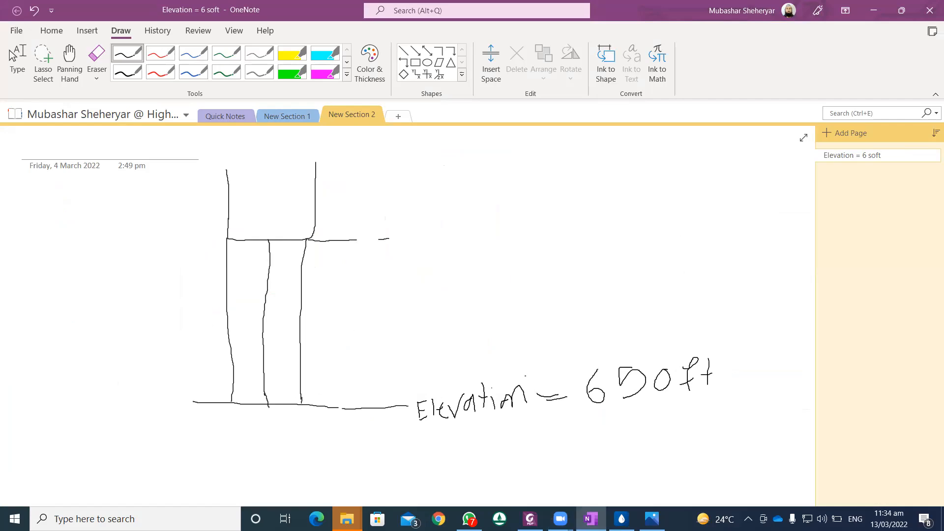
{"action": "mouse_move", "coordinate": [356, 237]}
{"action": "left_mouse_down"}
{"action": "mouse_move", "coordinate": [412, 249]}
{"action": "mouse_move", "coordinate": [455, 244]}
{"action": "mouse_move", "coordinate": [469, 231]}
{"action": "left_mouse_up"}
Step: Switch to WaterGEMS briefly, return to the OneNote sketch, and mark a 668 ft level 3 ft above the tank's base
{"action": "left_click", "coordinate": [622, 519]}
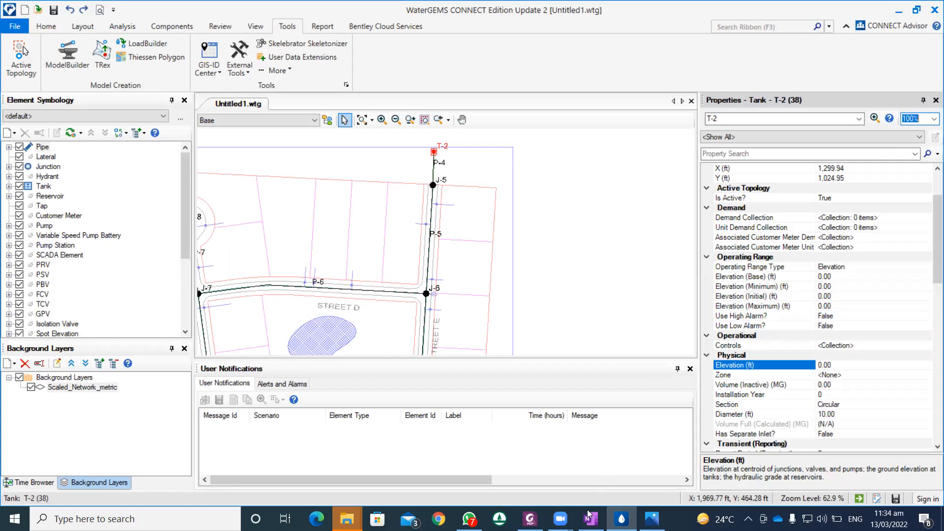
{"action": "mouse_move", "coordinate": [560, 519]}
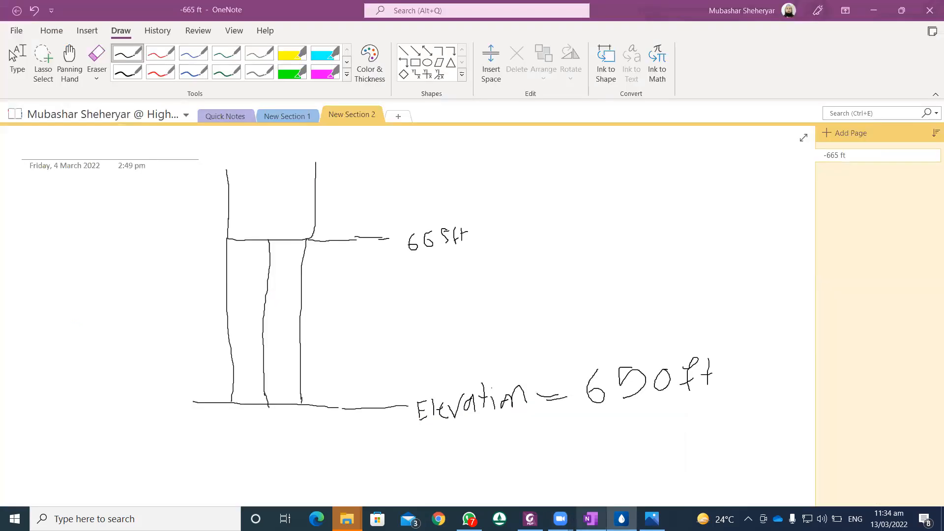
{"action": "left_click", "coordinate": [590, 519]}
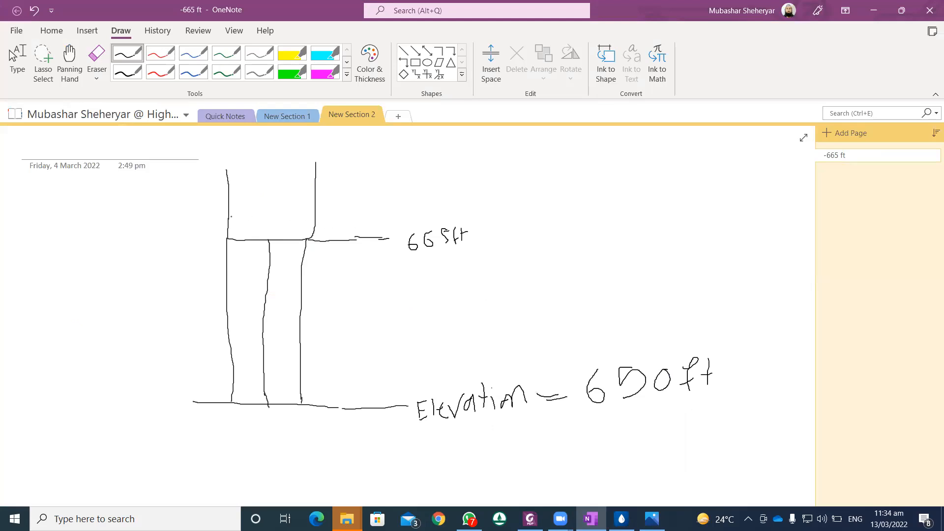
{"action": "mouse_move", "coordinate": [315, 218]}
{"action": "left_mouse_down"}
{"action": "mouse_move", "coordinate": [363, 217]}
{"action": "mouse_move", "coordinate": [377, 238]}
{"action": "left_mouse_up"}
{"action": "left_click_drag", "start_coordinate": [385, 210], "coordinate": [392, 218]}
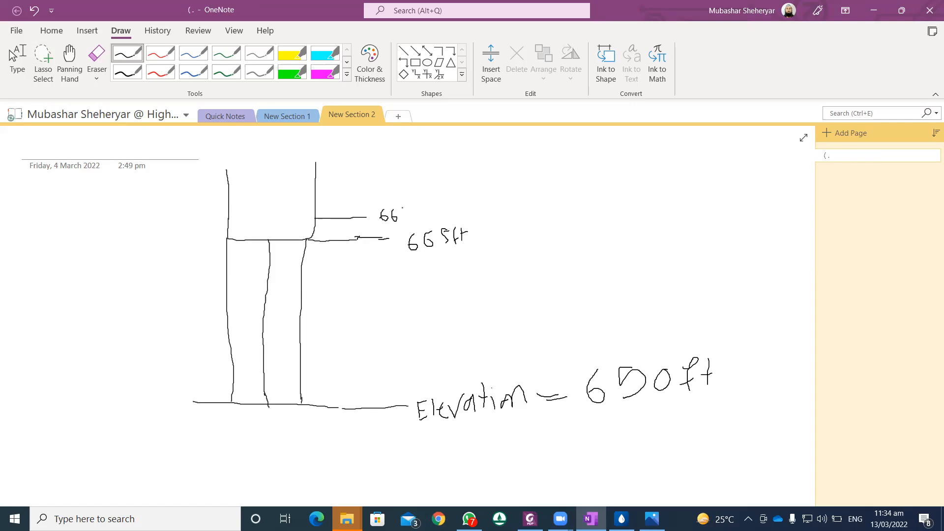
{"action": "mouse_move", "coordinate": [216, 221]}
{"action": "left_mouse_down"}
{"action": "mouse_move", "coordinate": [221, 236]}
{"action": "mouse_move", "coordinate": [192, 232]}
{"action": "mouse_move", "coordinate": [208, 236]}
{"action": "left_mouse_up"}
{"action": "mouse_move", "coordinate": [408, 210]}
{"action": "left_mouse_down"}
{"action": "mouse_move", "coordinate": [407, 221]}
{"action": "mouse_move", "coordinate": [402, 209]}
{"action": "mouse_move", "coordinate": [433, 215]}
{"action": "left_mouse_up"}
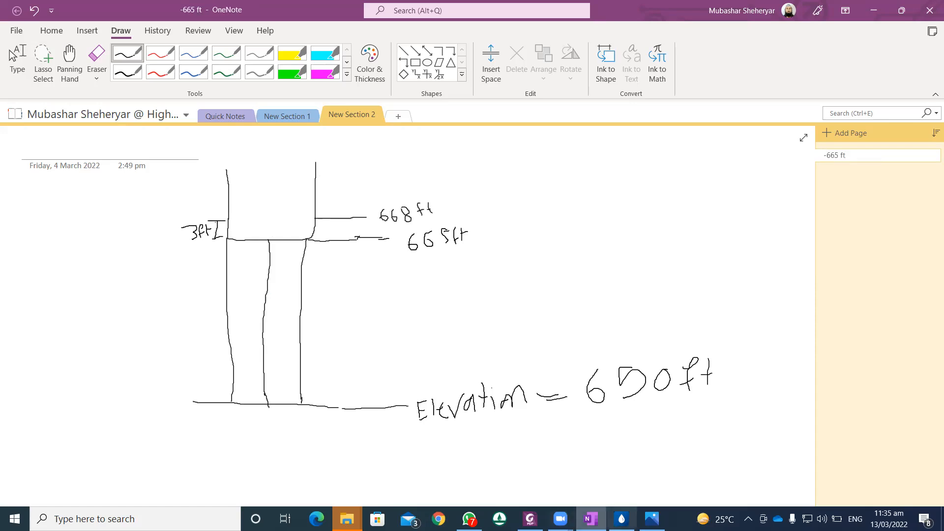
Step: Check tank T-2's elevation fields in WaterGEMS, then mark the 675 ft and 690 ft levels on the OneNote tank sketch
{"action": "left_click", "coordinate": [621, 519]}
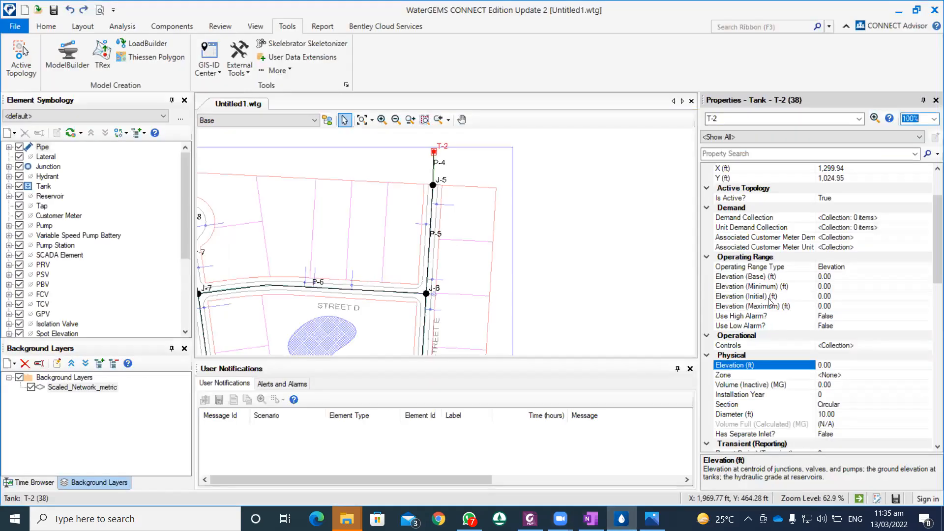
{"action": "left_click", "coordinate": [591, 519]}
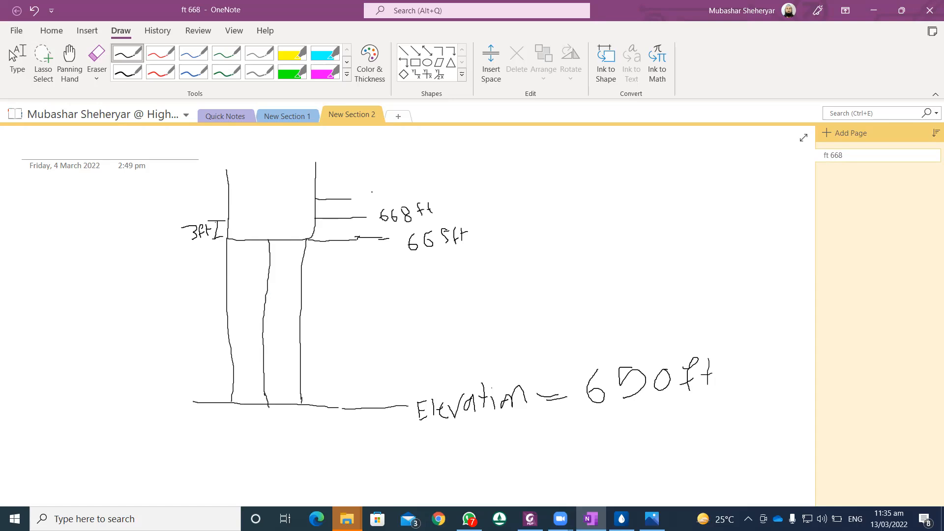
{"action": "mouse_move", "coordinate": [371, 189]}
{"action": "left_mouse_down"}
{"action": "mouse_move", "coordinate": [381, 202]}
{"action": "mouse_move", "coordinate": [429, 189]}
{"action": "left_mouse_up"}
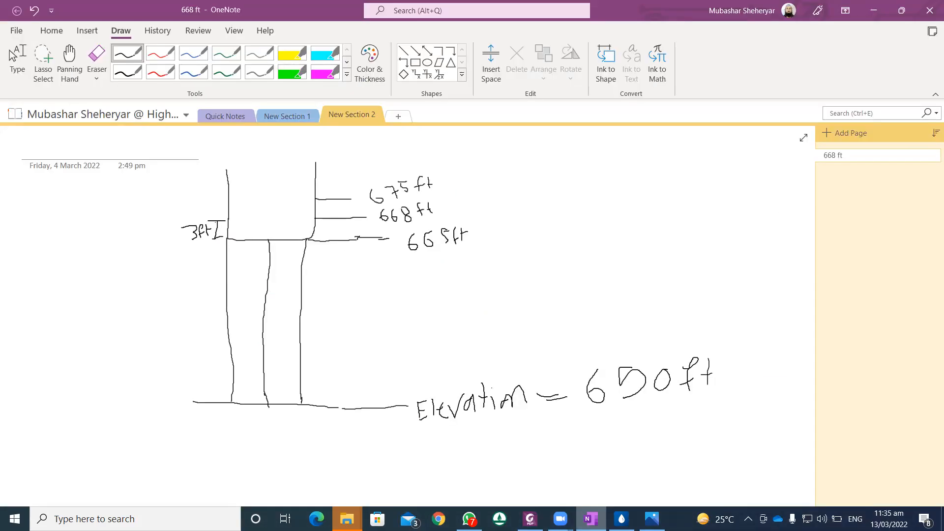
{"action": "left_click", "coordinate": [363, 199]}
{"action": "left_click_drag", "start_coordinate": [314, 167], "coordinate": [334, 169]}
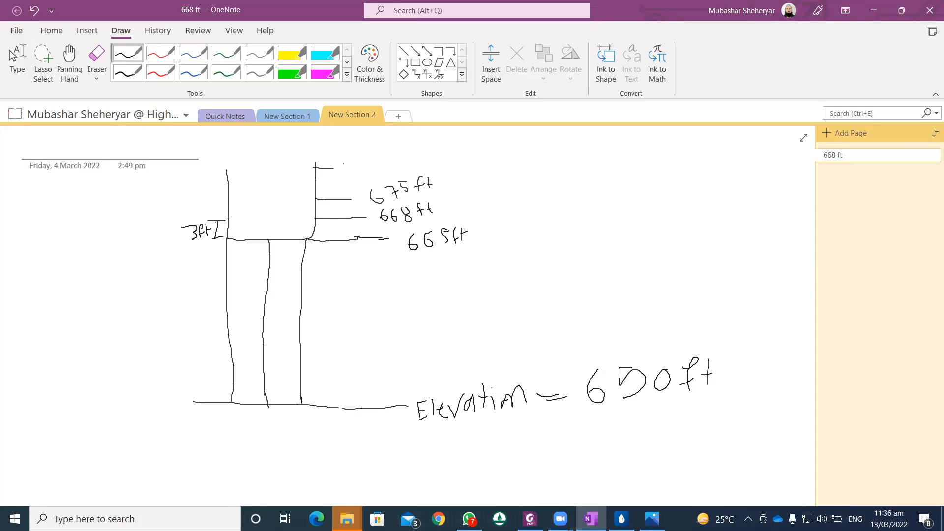
{"action": "left_click_drag", "start_coordinate": [355, 161], "coordinate": [349, 168]}
{"action": "mouse_move", "coordinate": [365, 157]}
{"action": "left_mouse_down"}
{"action": "mouse_move", "coordinate": [367, 172]}
{"action": "mouse_move", "coordinate": [402, 165]}
{"action": "left_mouse_up"}
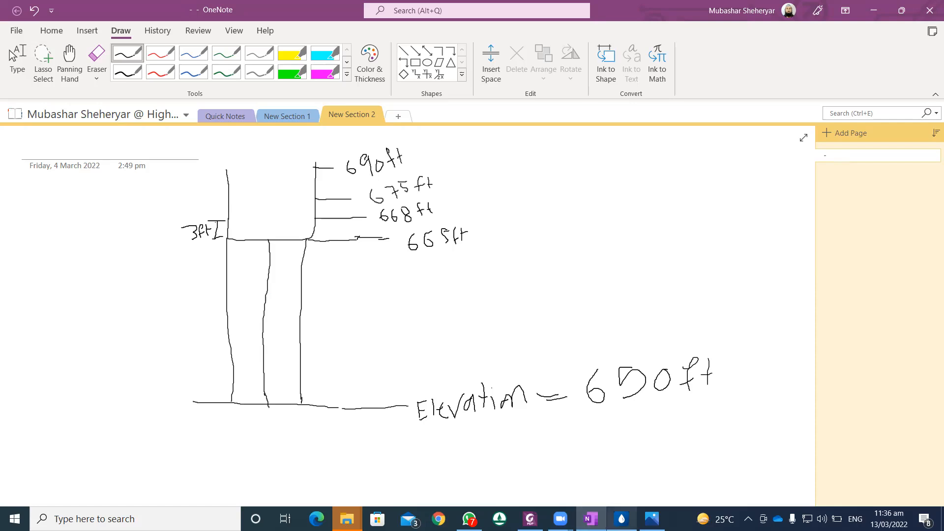
Step: Switch to WaterGEMS and set tank T-2's physical elevation to 650 ft
{"action": "left_click", "coordinate": [622, 519]}
{"action": "left_click_drag", "start_coordinate": [838, 364], "coordinate": [819, 364]}
{"action": "type", "text": "650"}
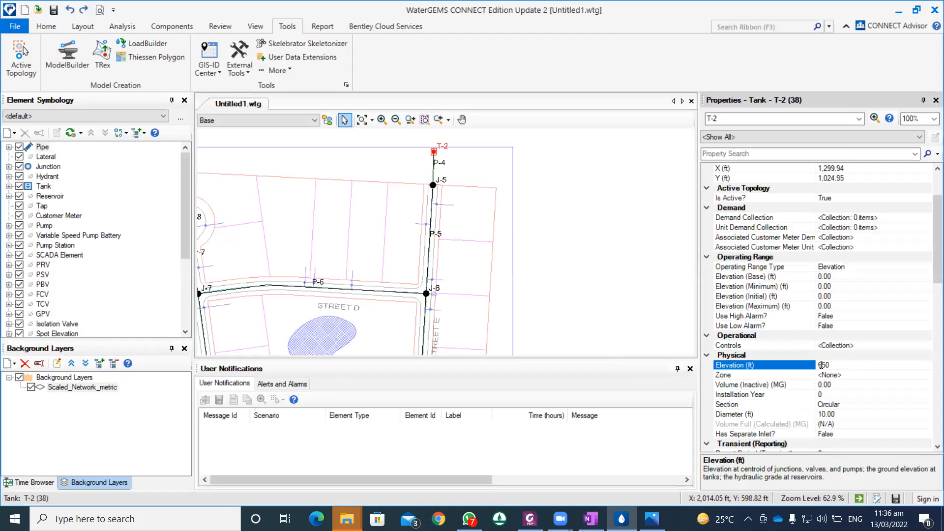
Step: Set tank T-2's maximum elevation to 690 ft and its initial elevation to 675 ft in the operating range
{"action": "left_click", "coordinate": [836, 304]}
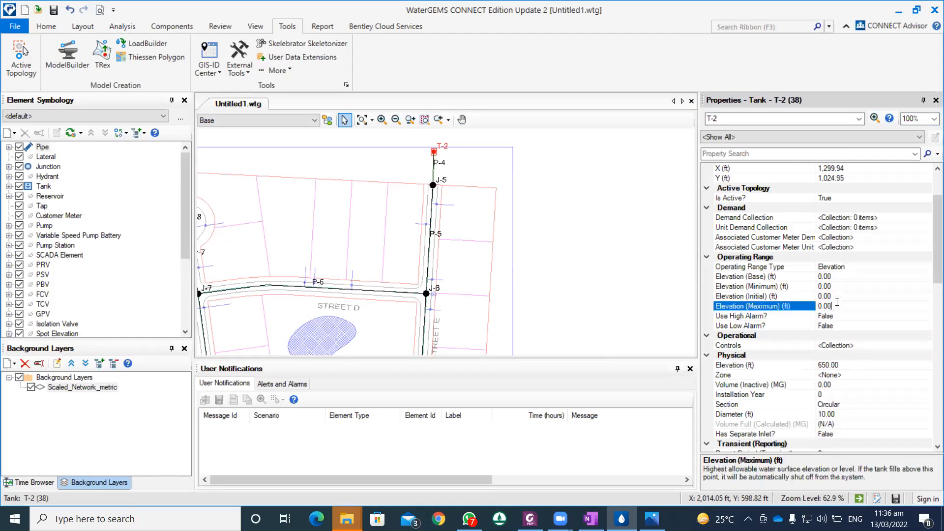
{"action": "left_click_drag", "start_coordinate": [836, 305], "coordinate": [819, 307]}
{"action": "type", "text": "690"}
{"action": "left_click", "coordinate": [827, 295]}
{"action": "left_click_drag", "start_coordinate": [831, 295], "coordinate": [820, 296]}
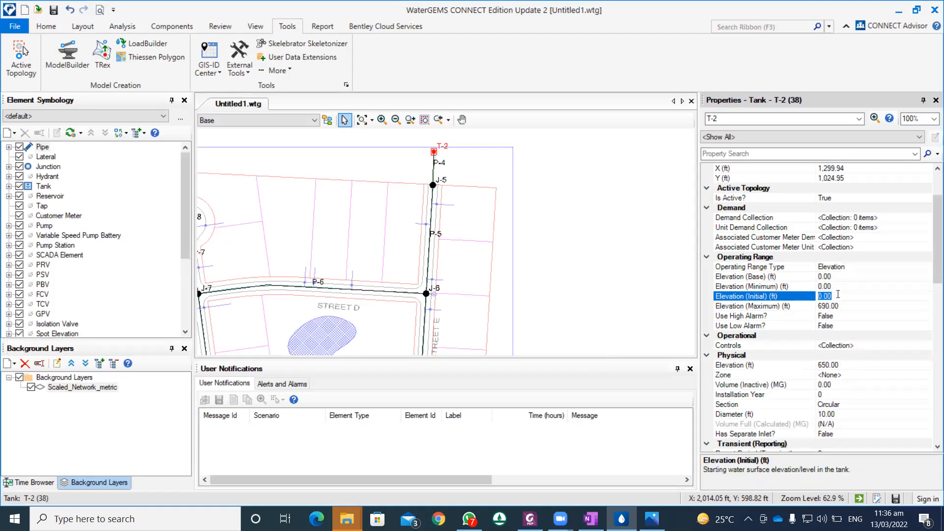
{"action": "type", "text": "675"}
{"action": "left_click", "coordinate": [851, 286]}
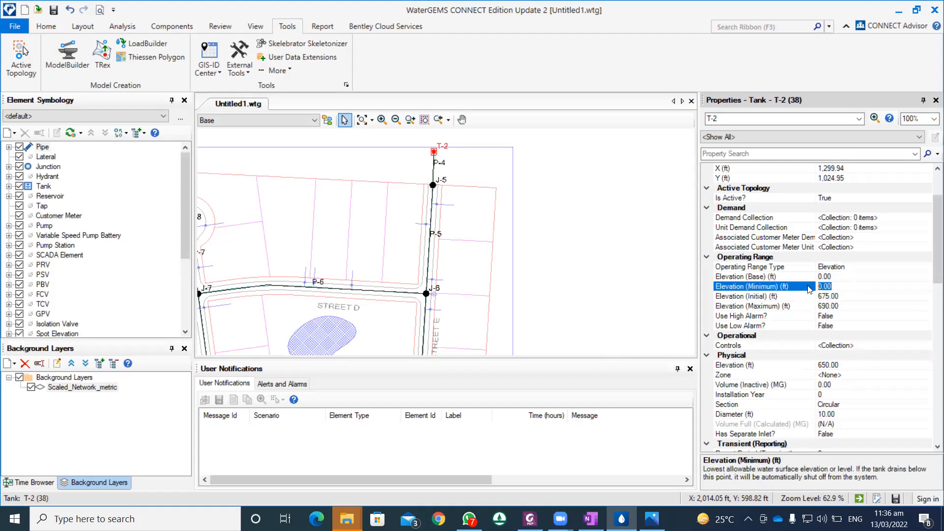
Step: Set tank T-2's minimum elevation to 668 ft and its base elevation to 665 ft in the operating range
{"action": "type", "text": "668"}
{"action": "left_click", "coordinate": [837, 277]}
{"action": "left_click_drag", "start_coordinate": [833, 277], "coordinate": [816, 277]}
{"action": "type", "text": "665"}
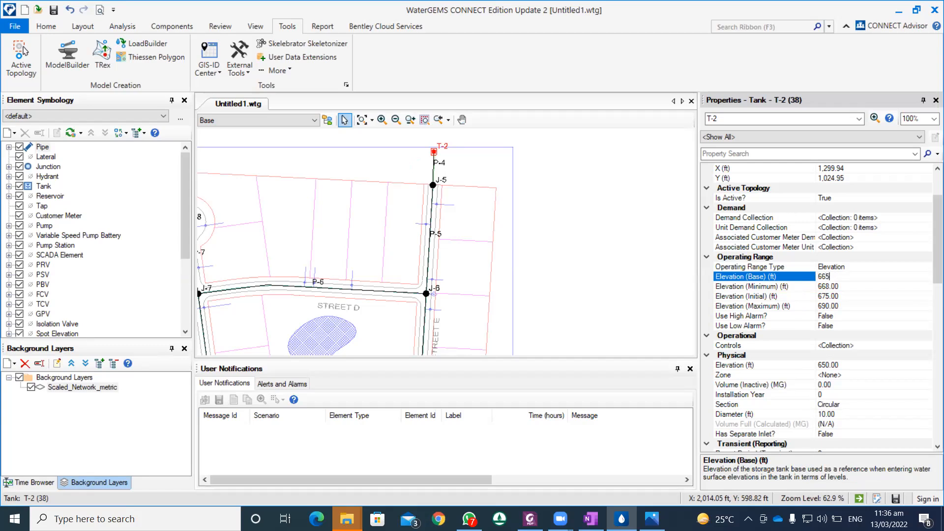
{"action": "left_click", "coordinate": [851, 286]}
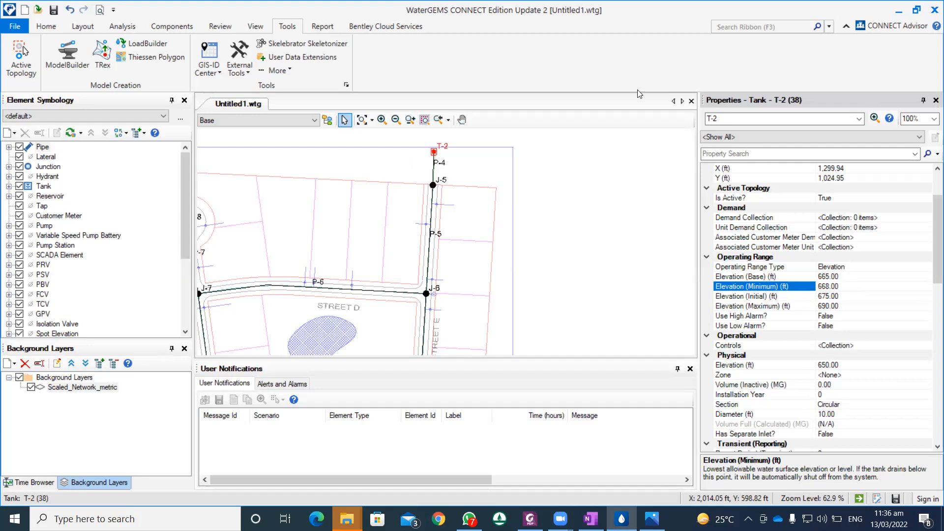
Step: Check which operating range types are available for tank T-2, keeping Elevation
{"action": "left_click", "coordinate": [839, 266]}
{"action": "left_click", "coordinate": [927, 267]}
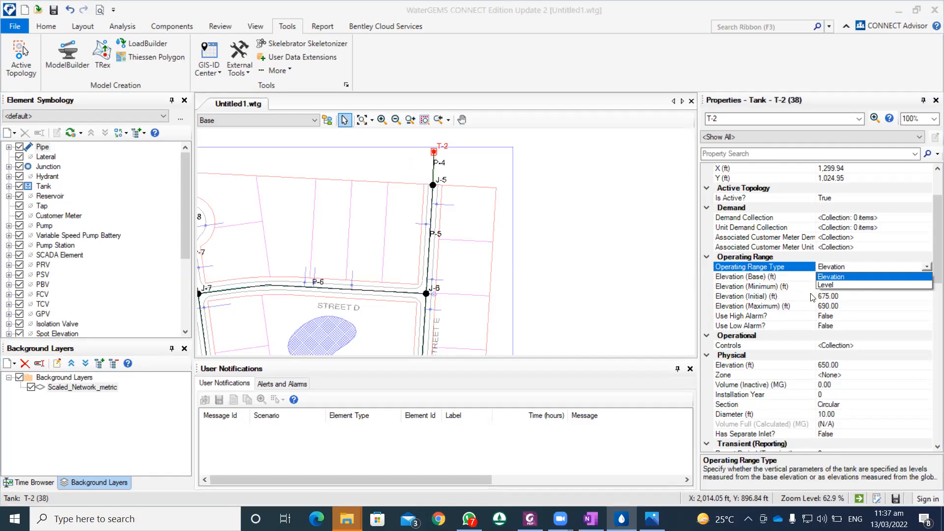
{"action": "left_click", "coordinate": [797, 278]}
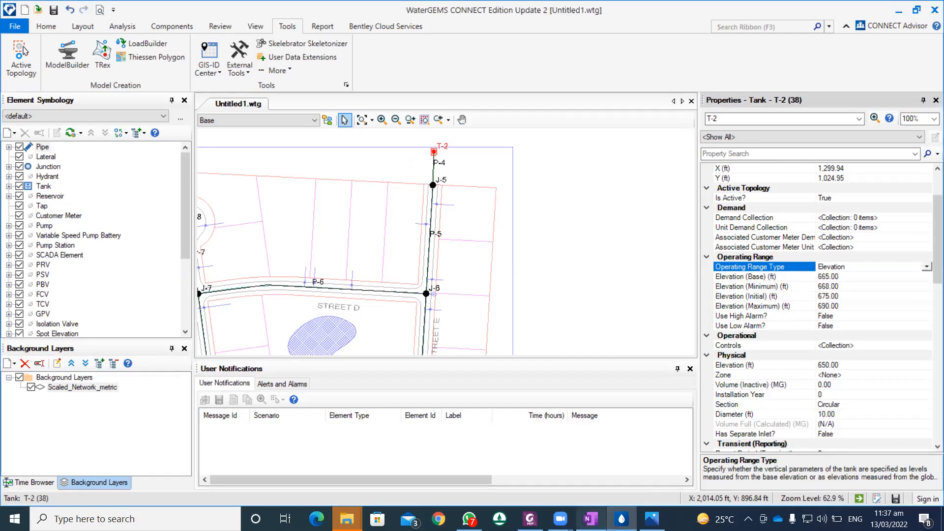
Step: Switch to the OneNote tank sketch, erase the elevation labels, label the tank bottom "Base 0" and add dashes at the three upper levels
{"action": "left_click", "coordinate": [590, 518]}
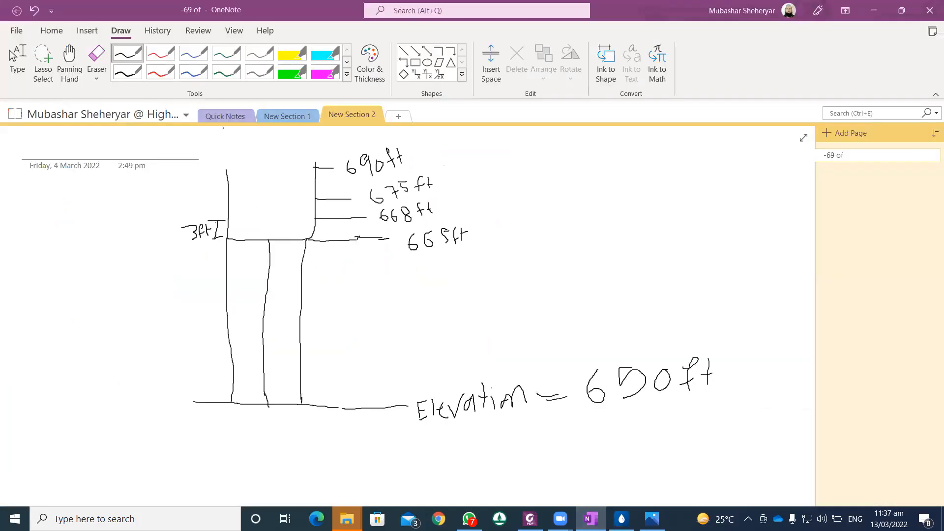
{"action": "left_click", "coordinate": [97, 54]}
{"action": "mouse_move", "coordinate": [331, 165]}
{"action": "left_mouse_down"}
{"action": "mouse_move", "coordinate": [376, 187]}
{"action": "mouse_move", "coordinate": [348, 162]}
{"action": "mouse_move", "coordinate": [393, 148]}
{"action": "mouse_move", "coordinate": [392, 226]}
{"action": "mouse_move", "coordinate": [446, 201]}
{"action": "mouse_move", "coordinate": [462, 232]}
{"action": "left_mouse_up"}
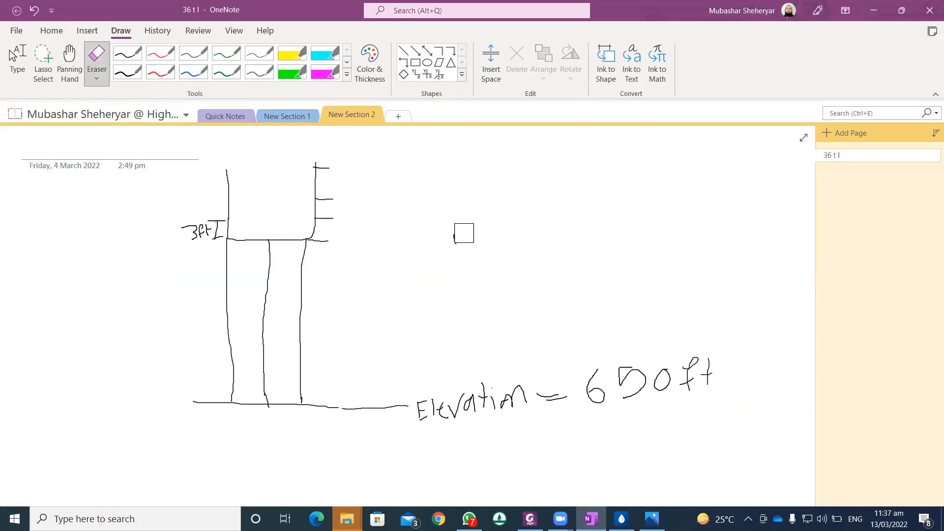
{"action": "left_click", "coordinate": [128, 54]}
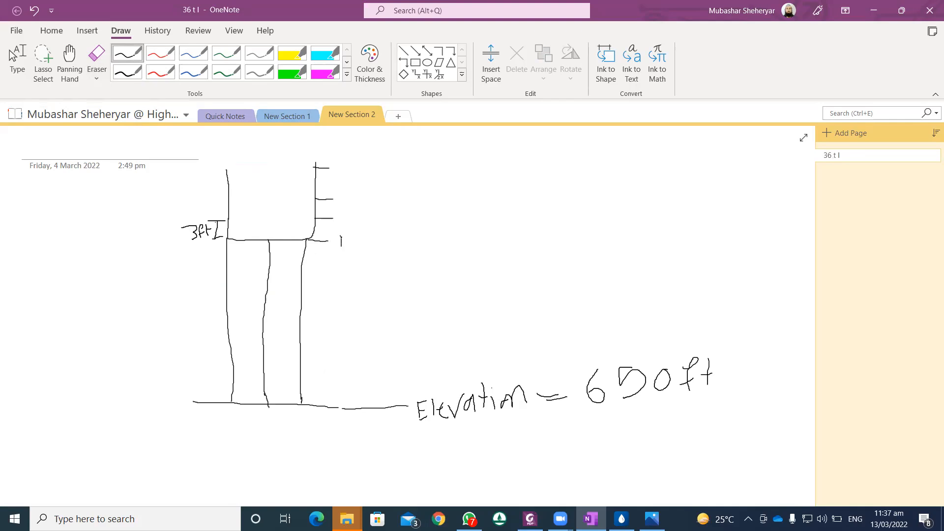
{"action": "mouse_move", "coordinate": [346, 240]}
{"action": "left_mouse_down"}
{"action": "mouse_move", "coordinate": [345, 250]}
{"action": "mouse_move", "coordinate": [365, 239]}
{"action": "mouse_move", "coordinate": [377, 254]}
{"action": "mouse_move", "coordinate": [418, 240]}
{"action": "left_mouse_up"}
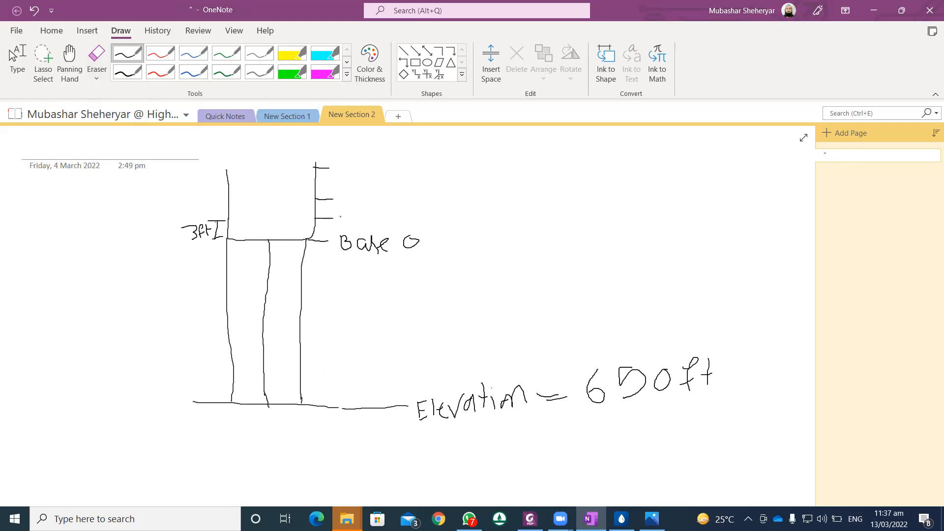
{"action": "mouse_move", "coordinate": [340, 218]}
{"action": "left_mouse_down"}
{"action": "mouse_move", "coordinate": [355, 213]}
{"action": "mouse_move", "coordinate": [368, 175]}
{"action": "left_mouse_up"}
Step: Return to WaterGEMS and review tank T-2's zone, inactive volume and available volume units, keeping MG
{"action": "mouse_move", "coordinate": [622, 519]}
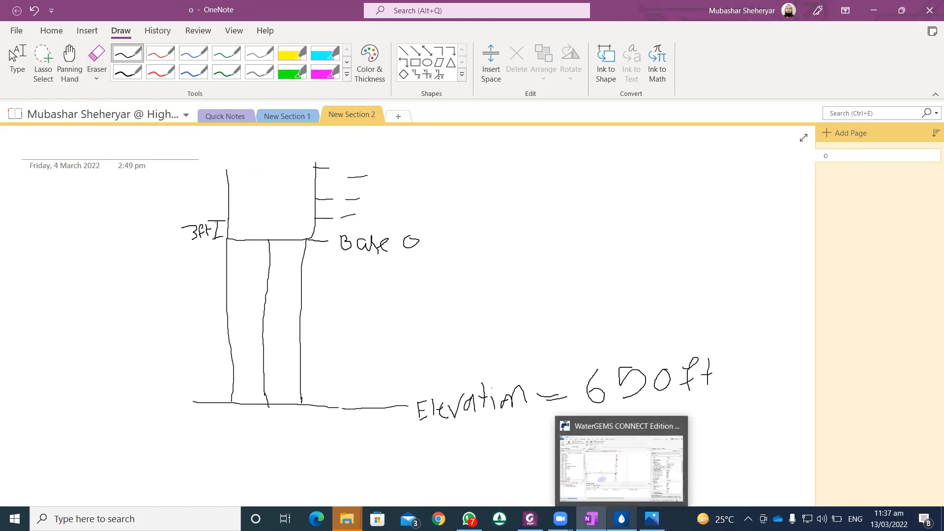
{"action": "left_click", "coordinate": [621, 460]}
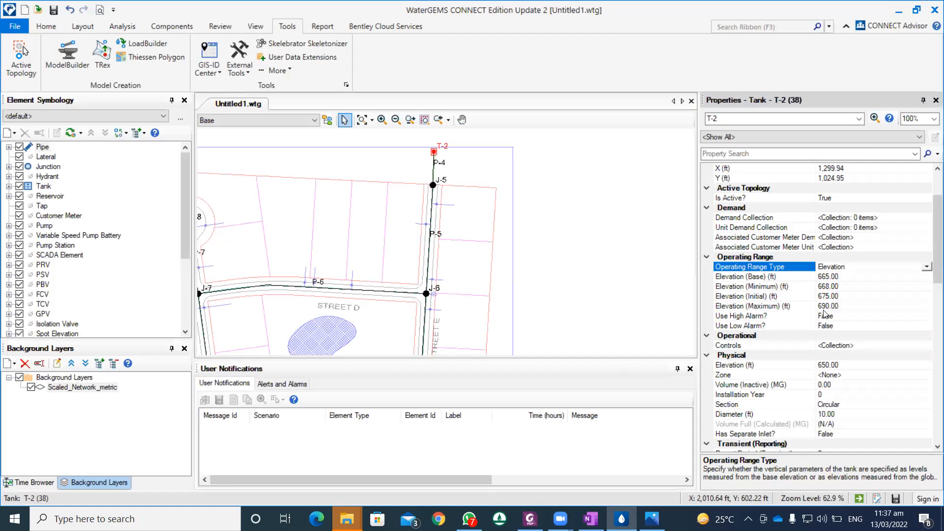
{"action": "scroll", "coordinate": [825, 313], "scroll_direction": "down", "scroll_amount": 2}
{"action": "left_click", "coordinate": [844, 316]}
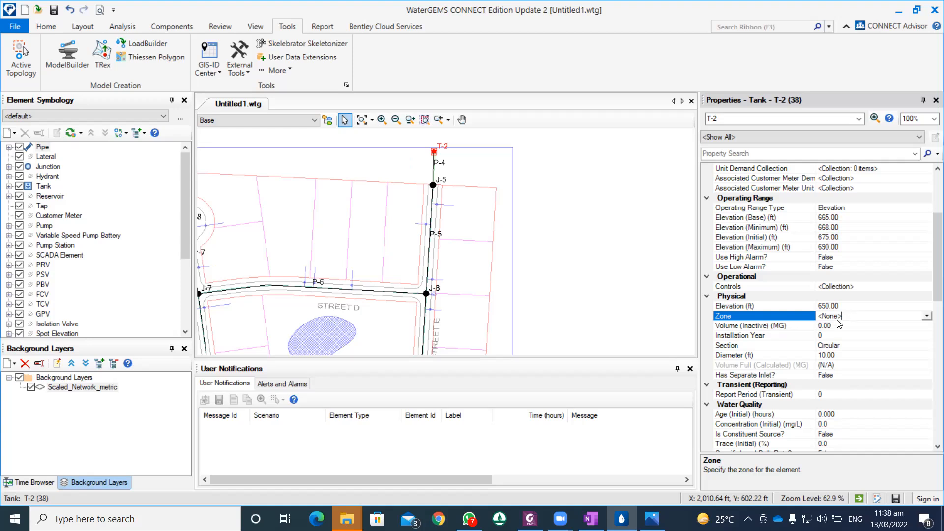
{"action": "left_click", "coordinate": [836, 327]}
{"action": "left_click_drag", "start_coordinate": [835, 327], "coordinate": [819, 327]}
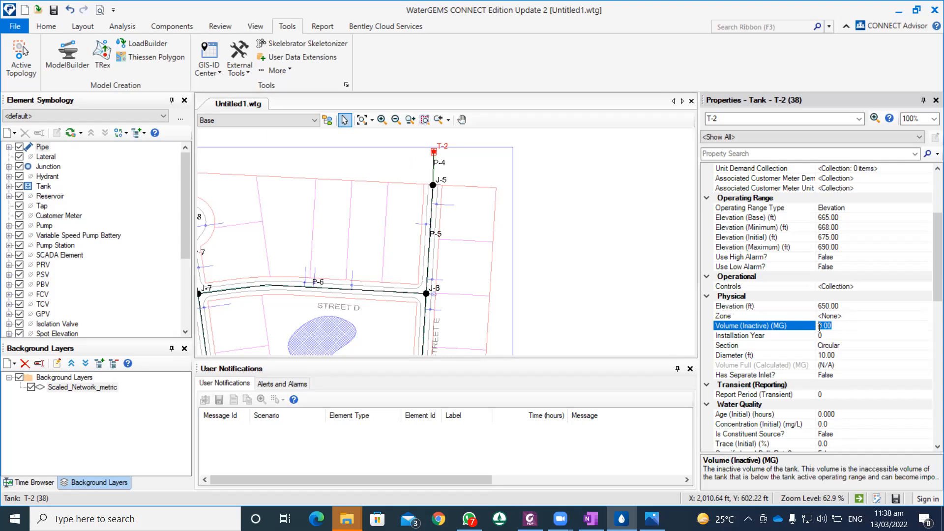
{"action": "right_click", "coordinate": [794, 327]}
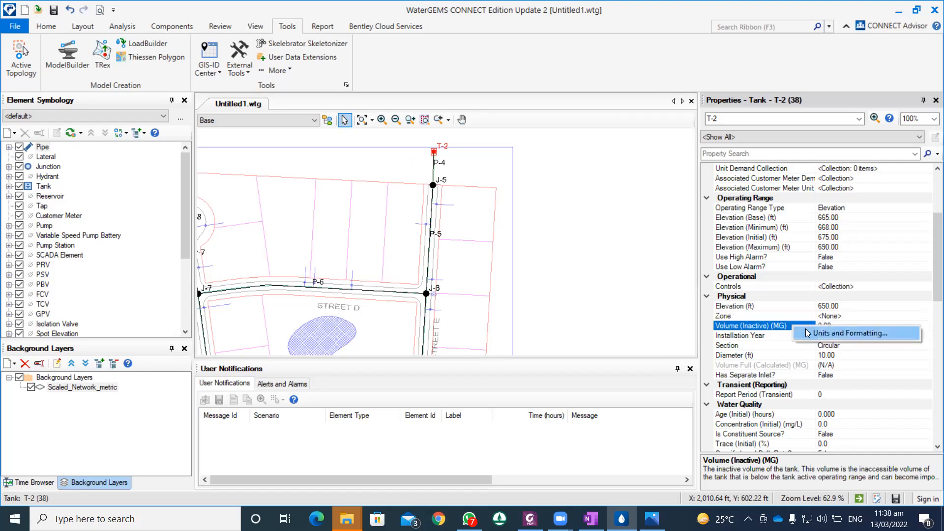
{"action": "left_click", "coordinate": [811, 335]}
{"action": "left_click", "coordinate": [466, 249]}
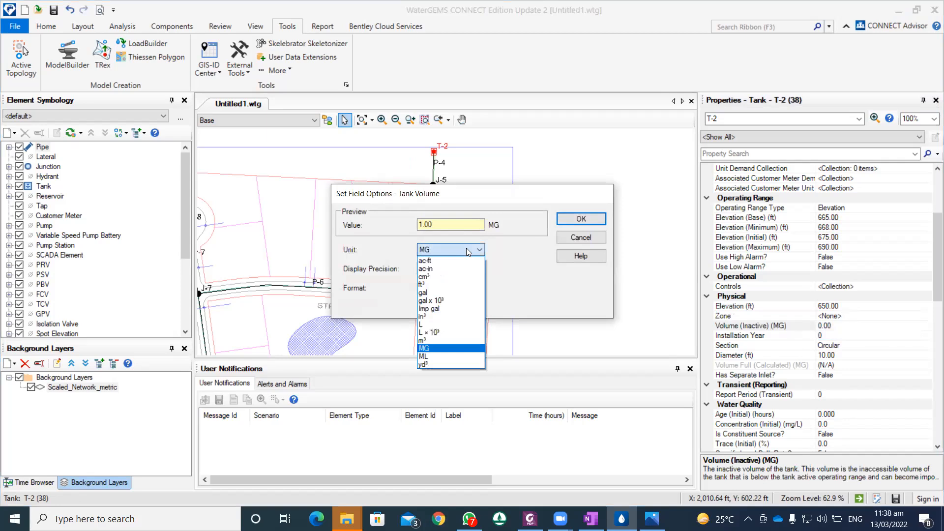
{"action": "left_click", "coordinate": [466, 249]}
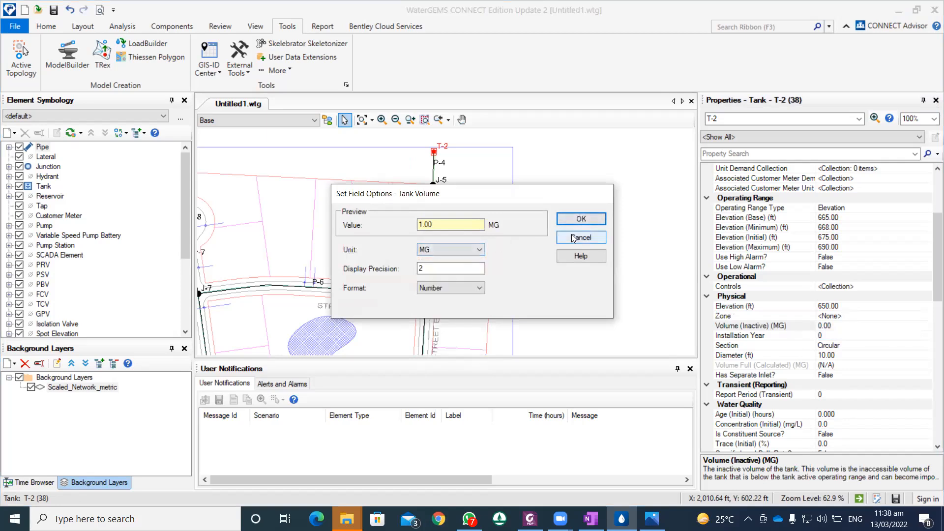
{"action": "left_click", "coordinate": [570, 221]}
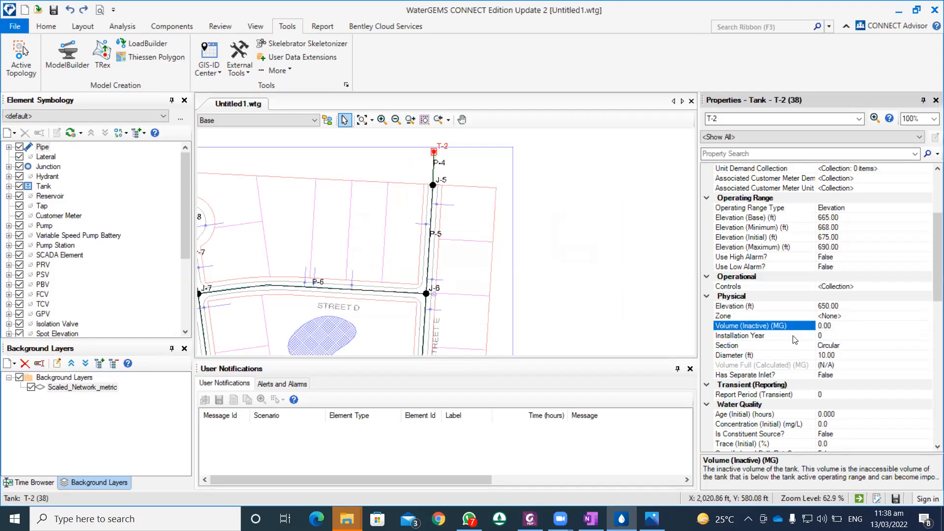
Step: Re-enter 0 as tank T-2's installation year
{"action": "left_click", "coordinate": [767, 336]}
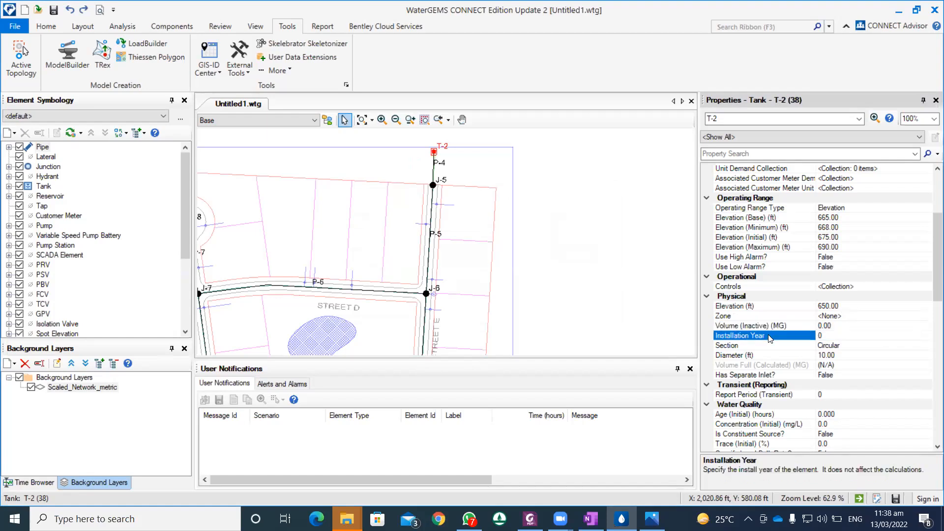
{"action": "left_click", "coordinate": [826, 336]}
{"action": "key", "text": "BackSpace"}
{"action": "type", "text": "0"}
Step: Change tank T-2's section to Variable Area and open its cross-section curve for editing
{"action": "left_click", "coordinate": [839, 346]}
{"action": "left_click", "coordinate": [929, 347]}
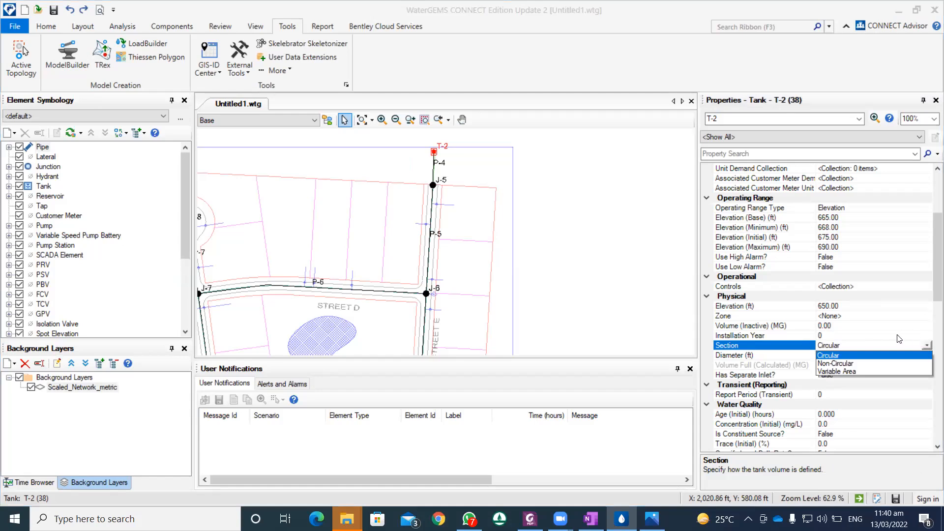
{"action": "left_click", "coordinate": [888, 345]}
{"action": "left_click", "coordinate": [927, 346]}
{"action": "left_click", "coordinate": [837, 371]}
{"action": "left_click", "coordinate": [840, 355]}
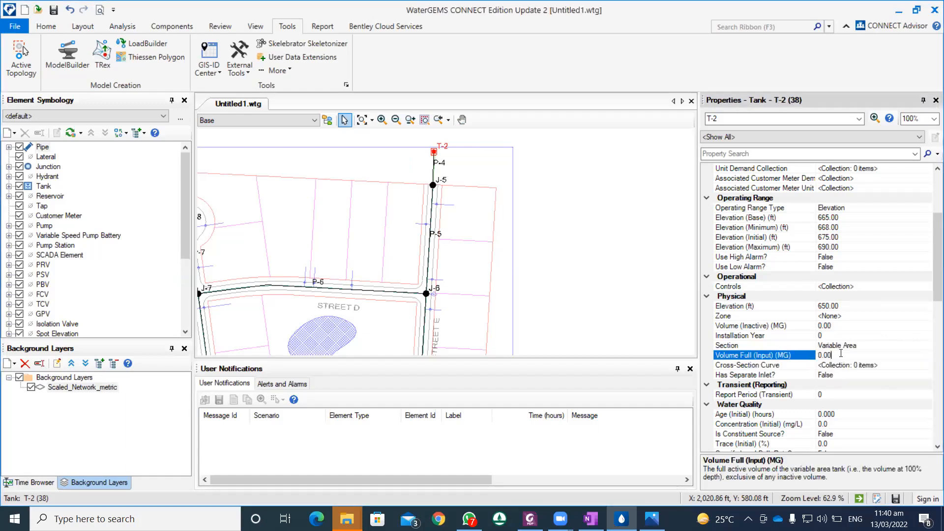
{"action": "left_click", "coordinate": [895, 365]}
{"action": "left_click", "coordinate": [926, 365]}
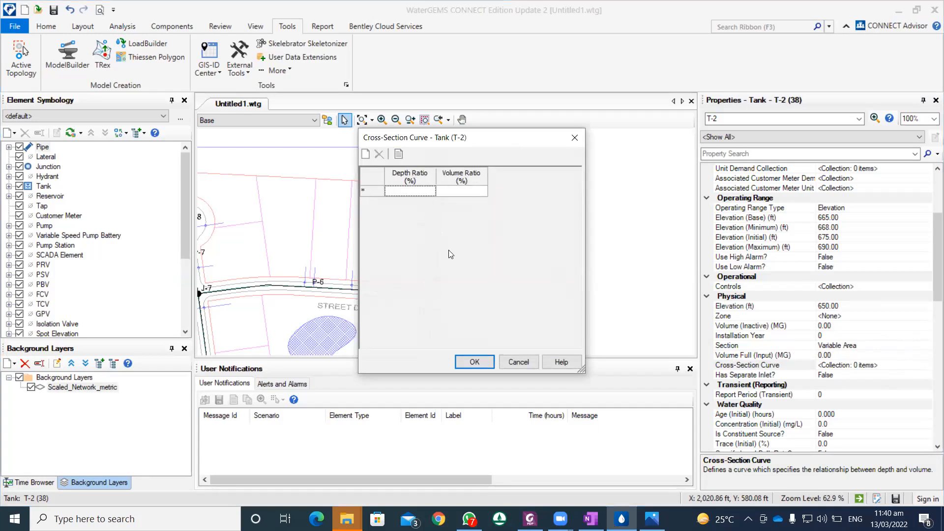
Step: Switch to OneNote and sketch a tapering tank with its full depth marked 100%, a 10% level and two higher water levels
{"action": "mouse_move", "coordinate": [590, 519]}
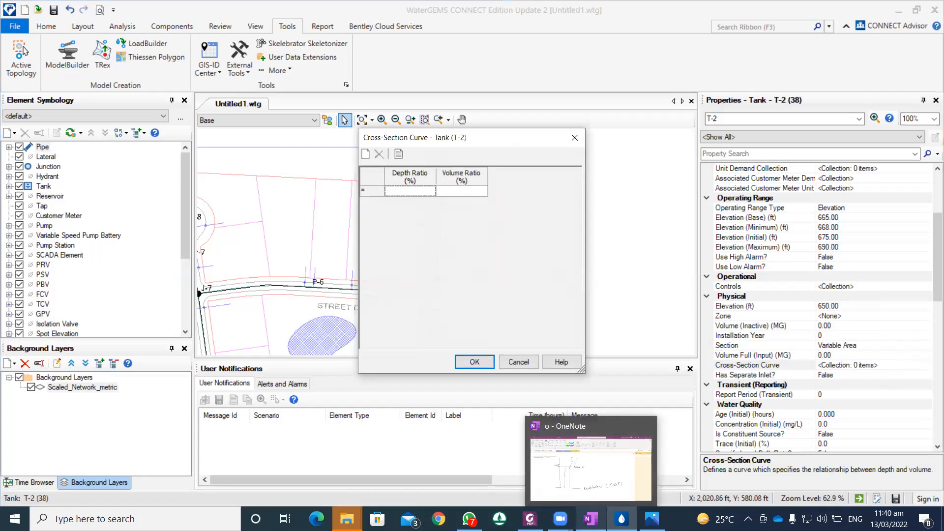
{"action": "left_click", "coordinate": [591, 519]}
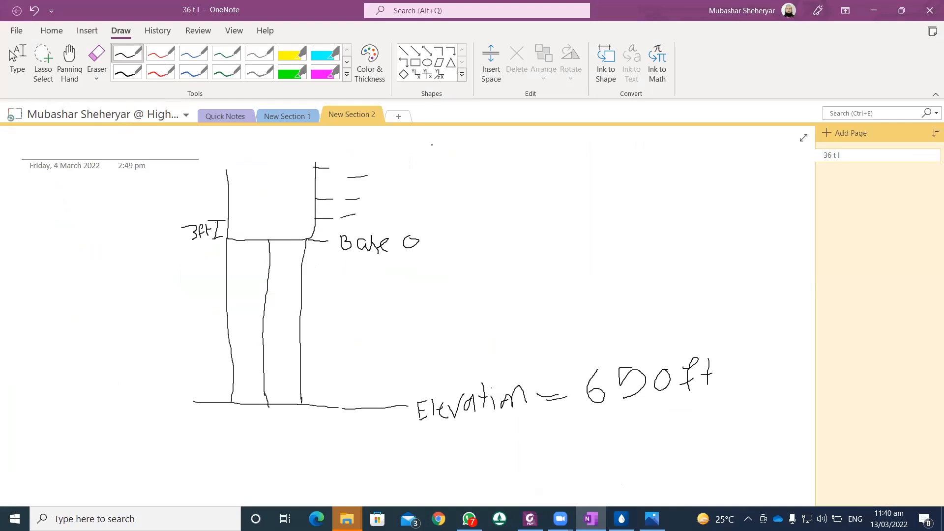
{"action": "mouse_move", "coordinate": [431, 144]}
{"action": "left_mouse_down"}
{"action": "mouse_move", "coordinate": [501, 322]}
{"action": "mouse_move", "coordinate": [545, 283]}
{"action": "mouse_move", "coordinate": [618, 177]}
{"action": "mouse_move", "coordinate": [628, 136]}
{"action": "mouse_move", "coordinate": [662, 134]}
{"action": "mouse_move", "coordinate": [658, 334]}
{"action": "mouse_move", "coordinate": [668, 334]}
{"action": "left_mouse_up"}
{"action": "mouse_move", "coordinate": [718, 211]}
{"action": "left_mouse_down"}
{"action": "mouse_move", "coordinate": [713, 249]}
{"action": "mouse_move", "coordinate": [746, 237]}
{"action": "mouse_move", "coordinate": [757, 250]}
{"action": "left_mouse_up"}
{"action": "mouse_move", "coordinate": [490, 297]}
{"action": "left_mouse_down"}
{"action": "mouse_move", "coordinate": [543, 303]}
{"action": "mouse_move", "coordinate": [544, 319]}
{"action": "mouse_move", "coordinate": [557, 309]}
{"action": "mouse_move", "coordinate": [563, 318]}
{"action": "left_mouse_up"}
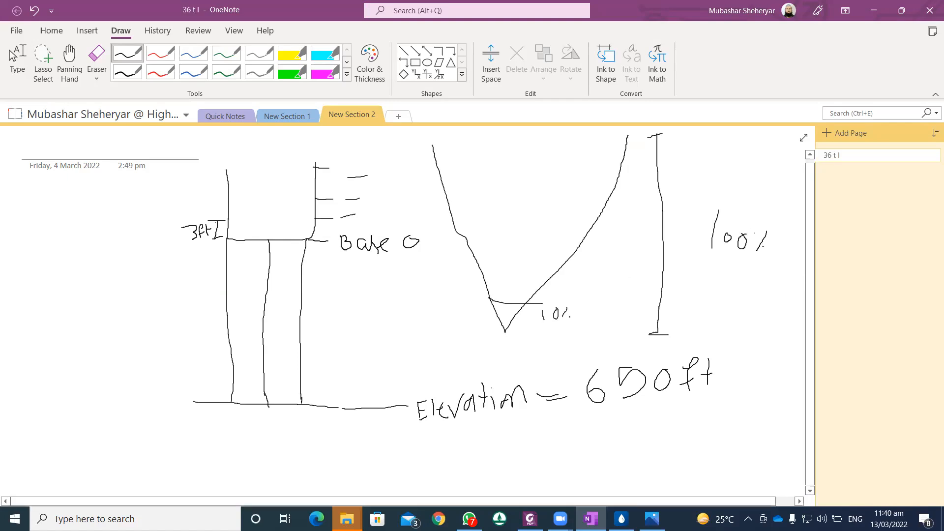
{"action": "left_click_drag", "start_coordinate": [506, 310], "coordinate": [508, 311]}
{"action": "mouse_move", "coordinate": [485, 273]}
{"action": "left_mouse_down"}
{"action": "mouse_move", "coordinate": [556, 270]}
{"action": "mouse_move", "coordinate": [586, 281]}
{"action": "left_mouse_up"}
{"action": "mouse_move", "coordinate": [519, 276]}
{"action": "left_mouse_down"}
{"action": "mouse_move", "coordinate": [503, 288]}
{"action": "mouse_move", "coordinate": [541, 285]}
{"action": "left_mouse_up"}
{"action": "left_click_drag", "start_coordinate": [467, 236], "coordinate": [585, 236]}
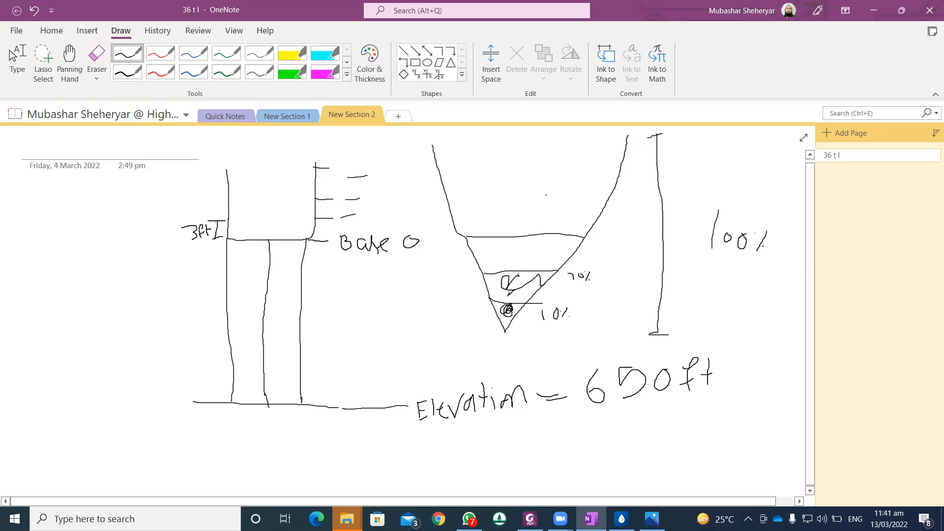
Step: Return to WaterGEMS and add five rows to tank T-2's cross-section curve, leaving all ratios at 0.0, and accept it
{"action": "left_click", "coordinate": [622, 519]}
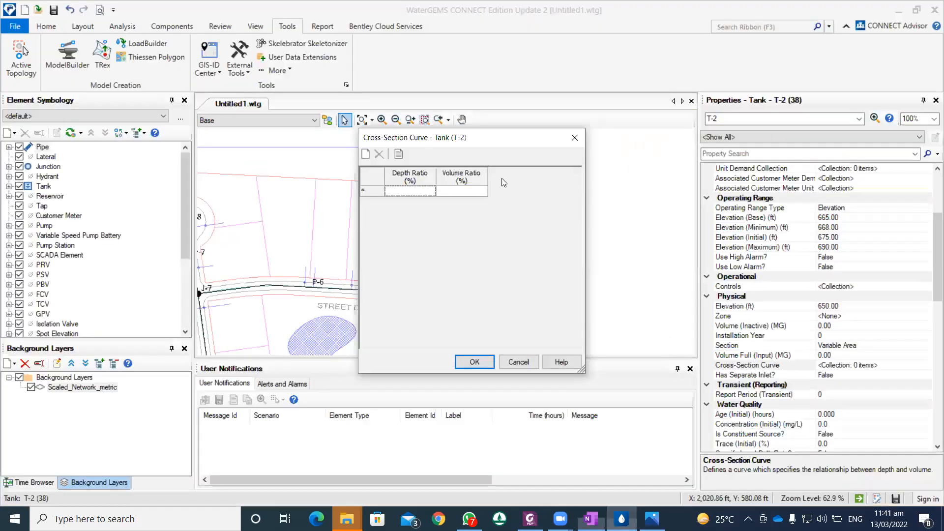
{"action": "left_click", "coordinate": [365, 154]}
{"action": "left_click", "coordinate": [366, 154]}
{"action": "left_click", "coordinate": [365, 154]}
{"action": "left_click", "coordinate": [365, 154]}
{"action": "left_click", "coordinate": [365, 154]}
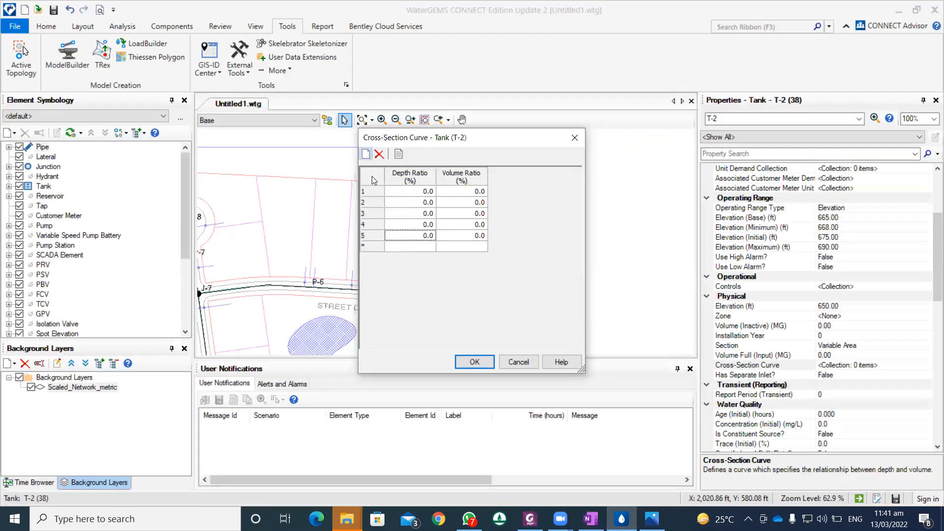
{"action": "left_click", "coordinate": [426, 191]}
{"action": "left_click", "coordinate": [461, 191]}
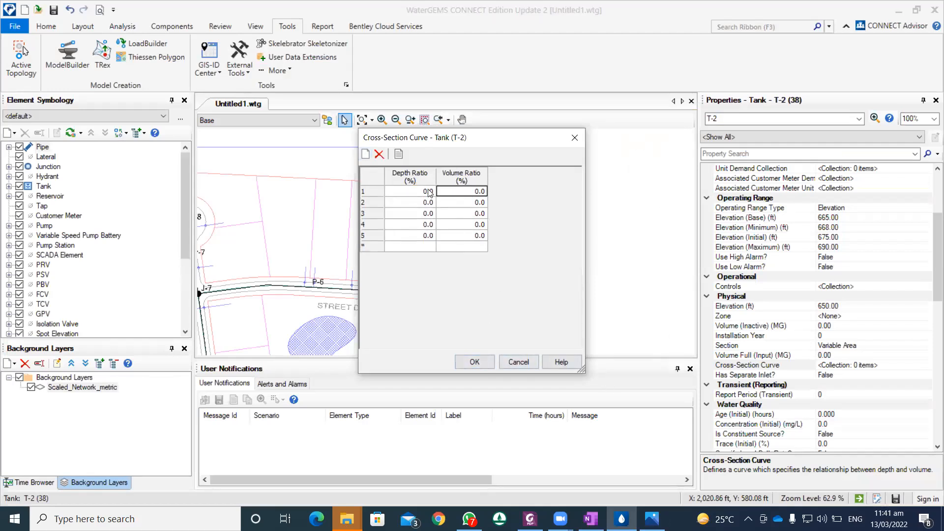
{"action": "left_click", "coordinate": [487, 364]}
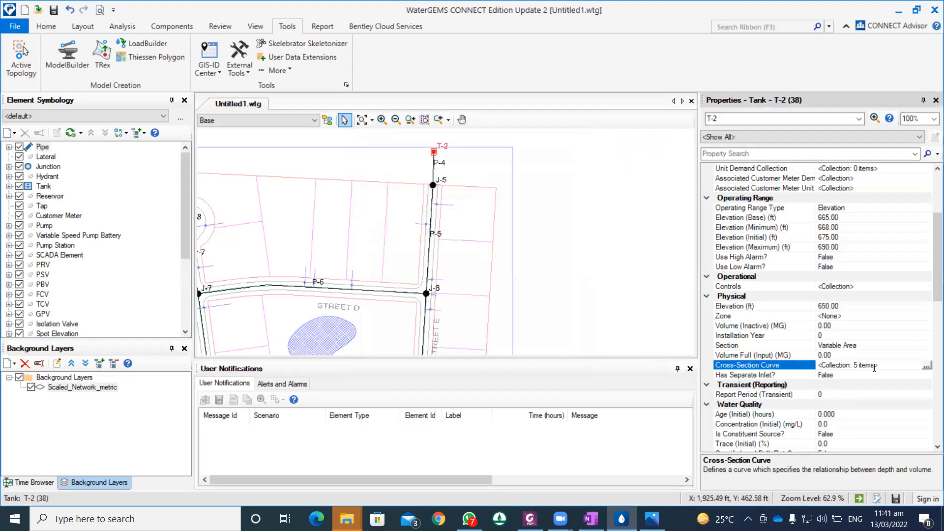
Step: Set tank T-2's separate inlet option to True to view the inlet settings, and set it back to False
{"action": "left_click", "coordinate": [853, 376]}
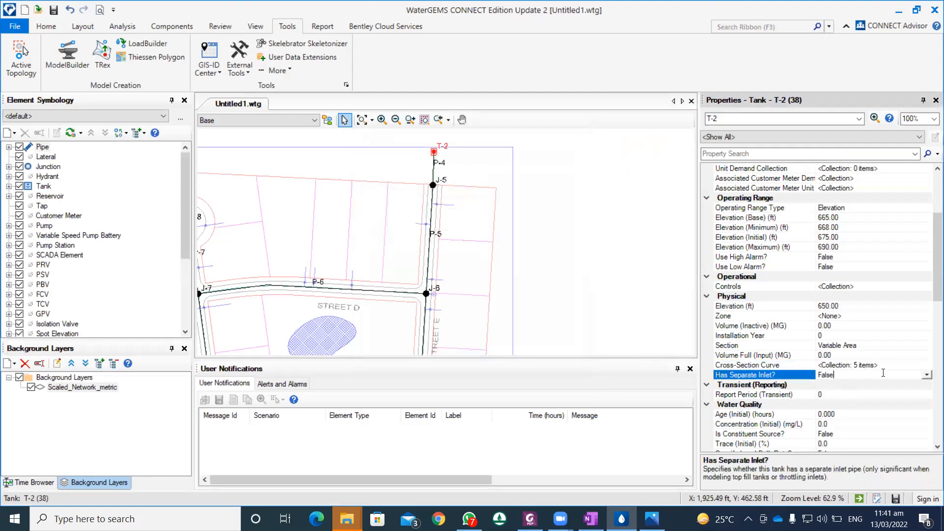
{"action": "left_click", "coordinate": [927, 376]}
{"action": "left_click", "coordinate": [914, 385]}
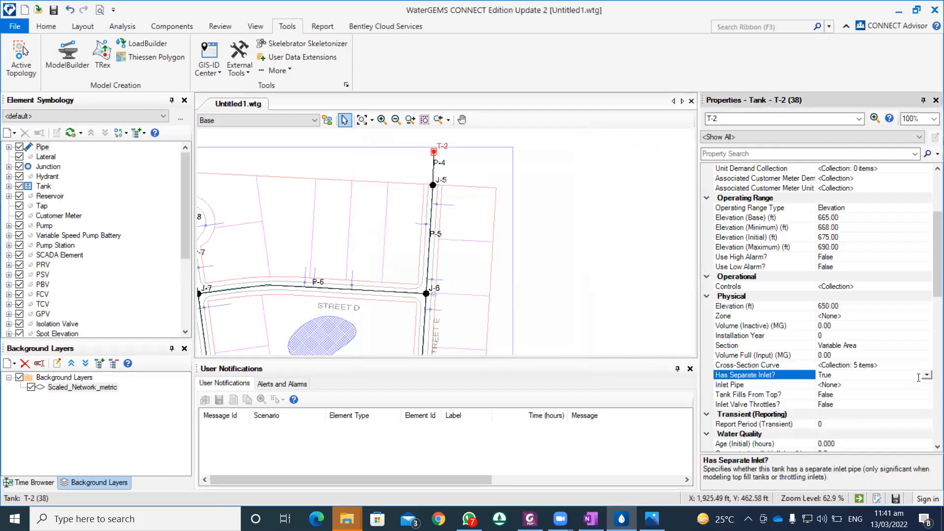
{"action": "scroll", "coordinate": [800, 387], "scroll_direction": "down", "scroll_amount": 1}
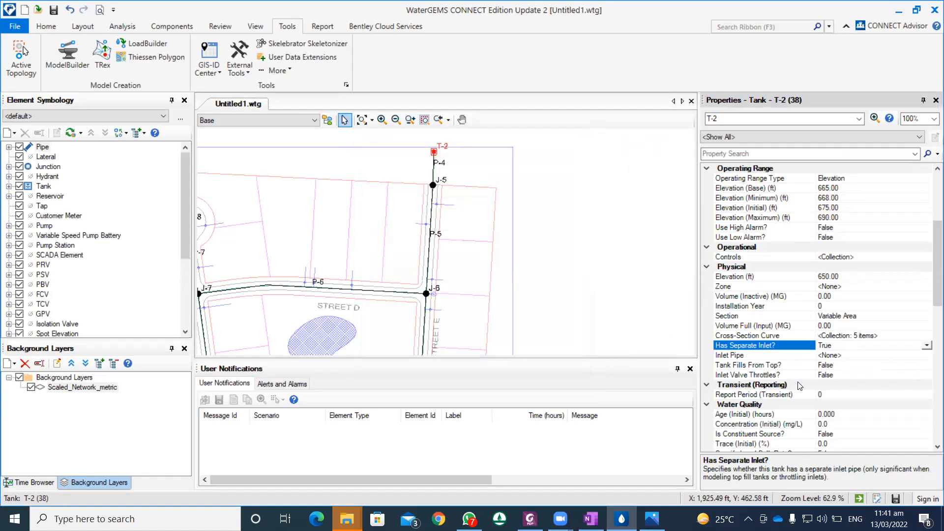
{"action": "left_click", "coordinate": [926, 345]}
{"action": "left_click", "coordinate": [869, 366]}
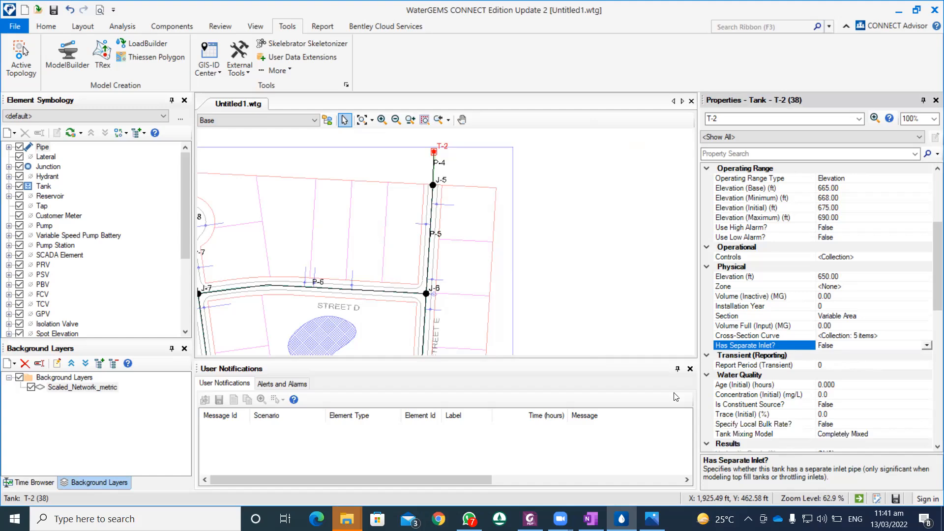
Step: Switch to OneNote and sketch an open tank plus a water source with a pipe rising to the elevated tank's base
{"action": "left_click", "coordinate": [591, 518]}
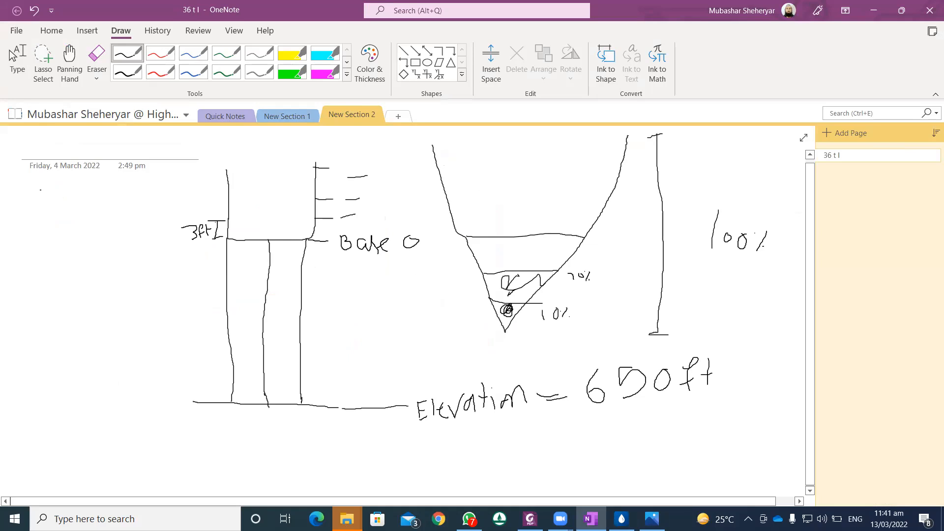
{"action": "mouse_move", "coordinate": [40, 189]}
{"action": "left_mouse_down"}
{"action": "mouse_move", "coordinate": [49, 260]}
{"action": "mouse_move", "coordinate": [118, 221]}
{"action": "mouse_move", "coordinate": [122, 191]}
{"action": "left_mouse_up"}
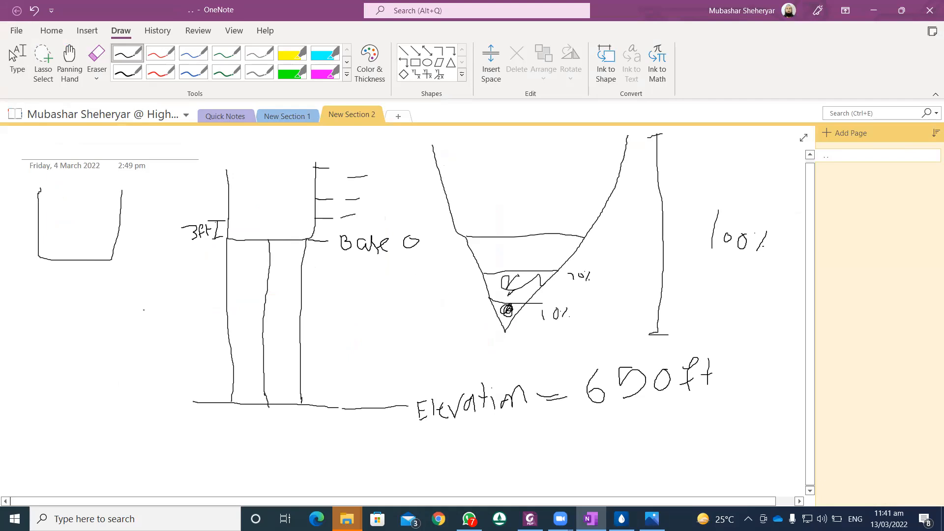
{"action": "mouse_move", "coordinate": [64, 335]}
{"action": "left_mouse_down"}
{"action": "mouse_move", "coordinate": [74, 397]}
{"action": "mouse_move", "coordinate": [155, 378]}
{"action": "mouse_move", "coordinate": [142, 325]}
{"action": "mouse_move", "coordinate": [66, 344]}
{"action": "left_mouse_up"}
{"action": "mouse_move", "coordinate": [84, 376]}
{"action": "left_mouse_down"}
{"action": "mouse_move", "coordinate": [84, 358]}
{"action": "mouse_move", "coordinate": [123, 377]}
{"action": "mouse_move", "coordinate": [86, 380]}
{"action": "mouse_move", "coordinate": [168, 367]}
{"action": "mouse_move", "coordinate": [199, 330]}
{"action": "mouse_move", "coordinate": [215, 246]}
{"action": "mouse_move", "coordinate": [226, 225]}
{"action": "mouse_move", "coordinate": [231, 231]}
{"action": "left_mouse_up"}
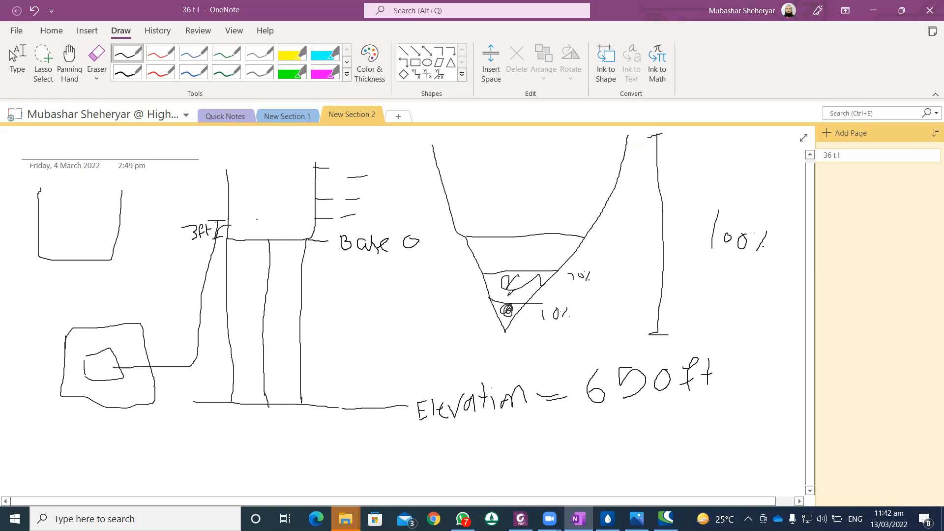
Step: Sketch a second pipe running down from the tank's side, with several branch lines meeting its lower end
{"action": "mouse_move", "coordinate": [249, 224]}
{"action": "left_mouse_down"}
{"action": "mouse_move", "coordinate": [215, 260]}
{"action": "mouse_move", "coordinate": [202, 356]}
{"action": "mouse_move", "coordinate": [158, 330]}
{"action": "mouse_move", "coordinate": [135, 276]}
{"action": "left_mouse_up"}
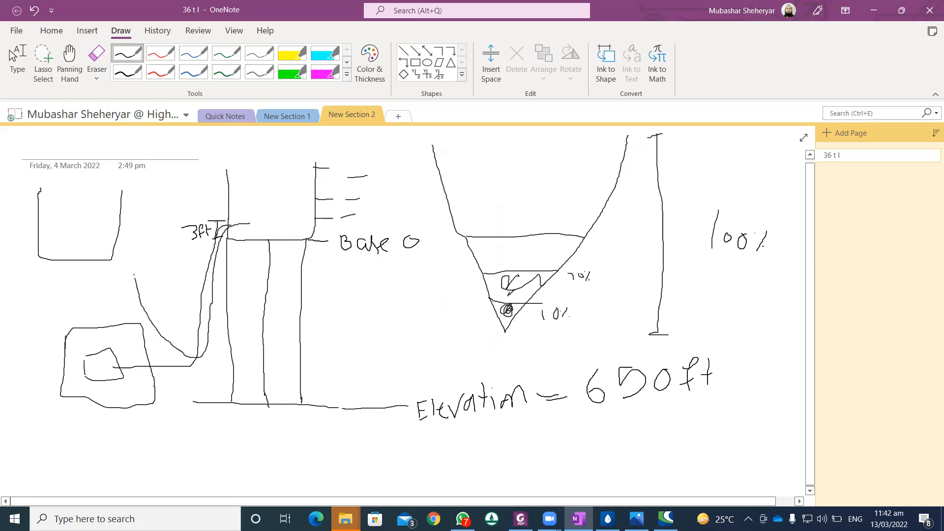
{"action": "mouse_move", "coordinate": [43, 274]}
{"action": "left_mouse_down"}
{"action": "mouse_move", "coordinate": [146, 306]}
{"action": "mouse_move", "coordinate": [180, 215]}
{"action": "left_mouse_up"}
{"action": "left_click_drag", "start_coordinate": [75, 274], "coordinate": [129, 288]}
{"action": "left_click", "coordinate": [279, 397]}
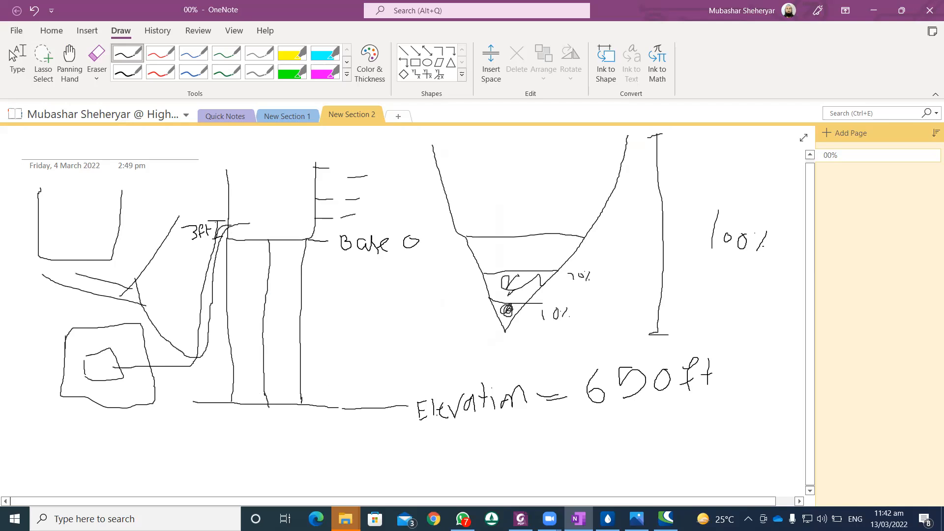
Step: Switch to WaterGEMS, set tank T-2's separate inlet option to True and choose P-4 as its inlet pipe
{"action": "left_click", "coordinate": [610, 517]}
{"action": "left_click", "coordinate": [927, 345]}
{"action": "left_click", "coordinate": [874, 360]}
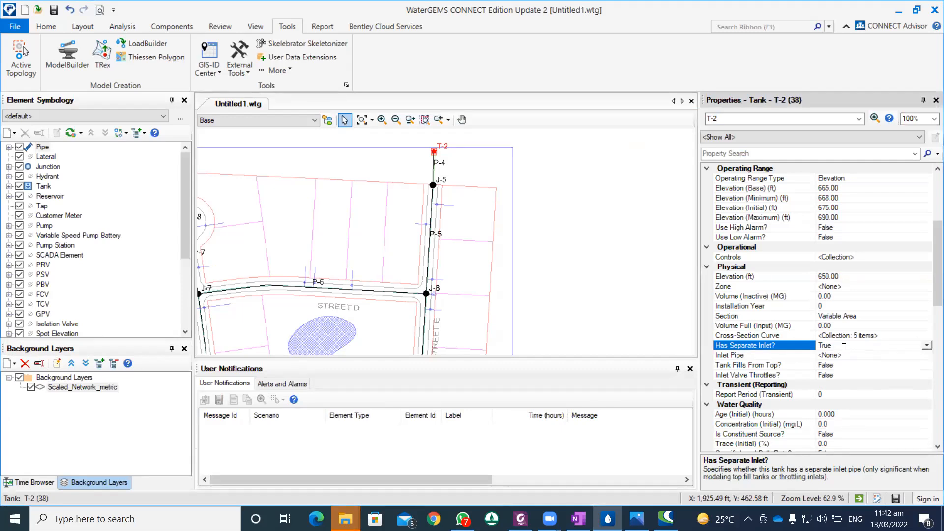
{"action": "left_click", "coordinate": [891, 355]}
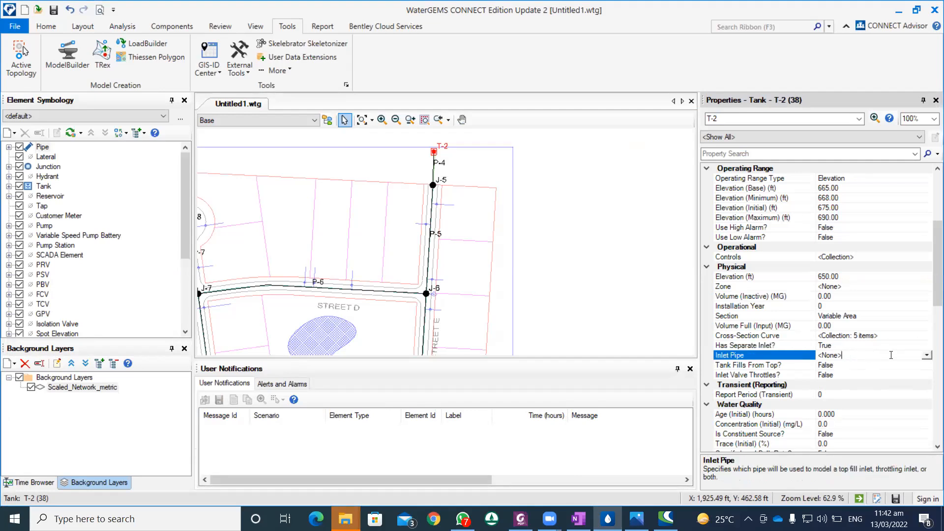
{"action": "left_click", "coordinate": [926, 355]}
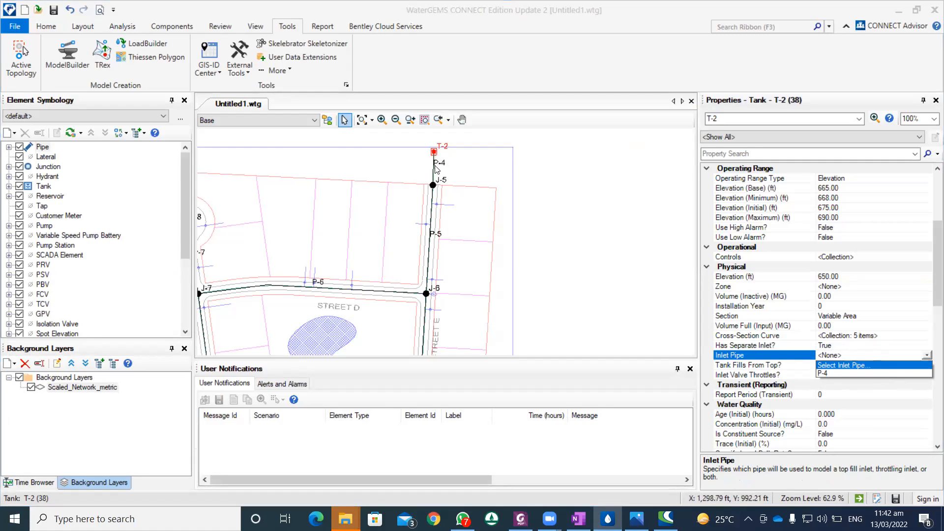
{"action": "left_click", "coordinate": [829, 373]}
Step: Set tank T-2's top filling and inlet valve throttling options to True, and open its inlet invert level for editing
{"action": "left_click", "coordinate": [837, 364]}
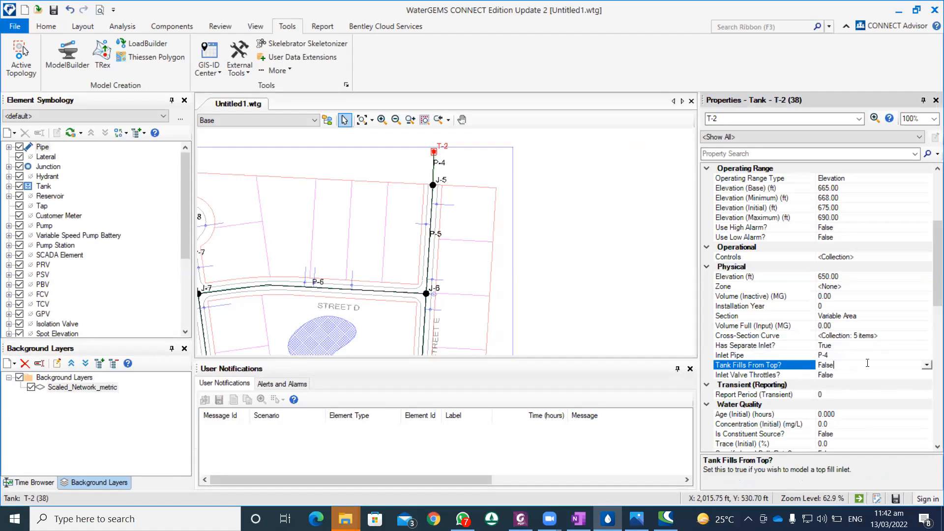
{"action": "left_click", "coordinate": [927, 366]}
{"action": "left_click", "coordinate": [836, 384]}
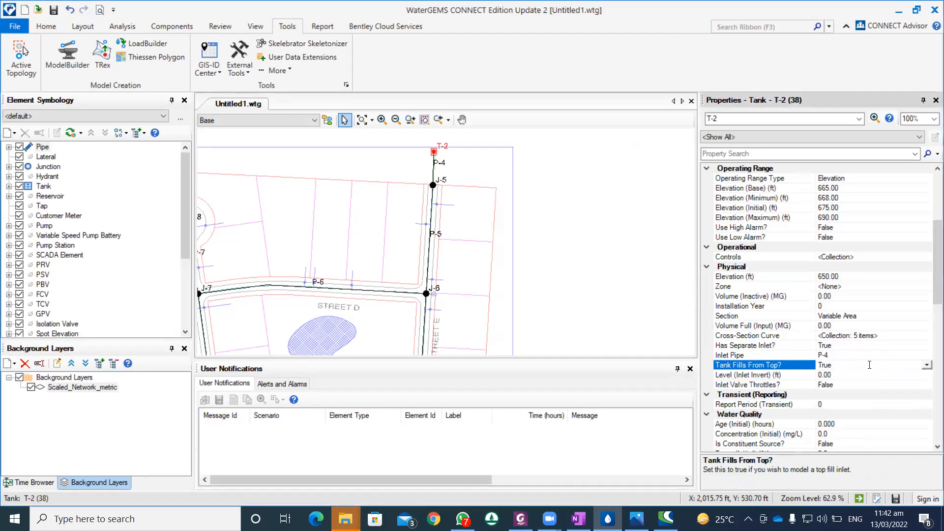
{"action": "left_click", "coordinate": [839, 386]}
{"action": "left_click", "coordinate": [927, 384]}
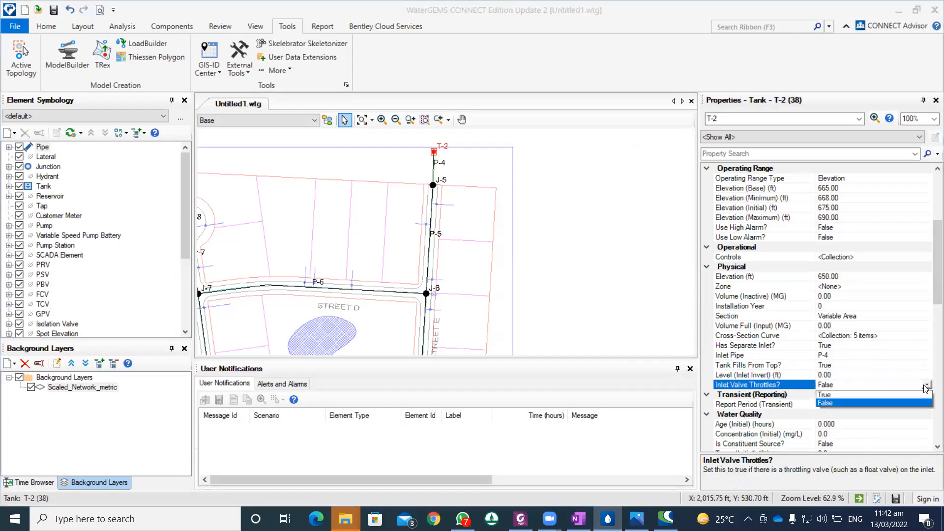
{"action": "left_click", "coordinate": [912, 395]}
{"action": "scroll", "coordinate": [908, 368], "scroll_direction": "down", "scroll_amount": 2}
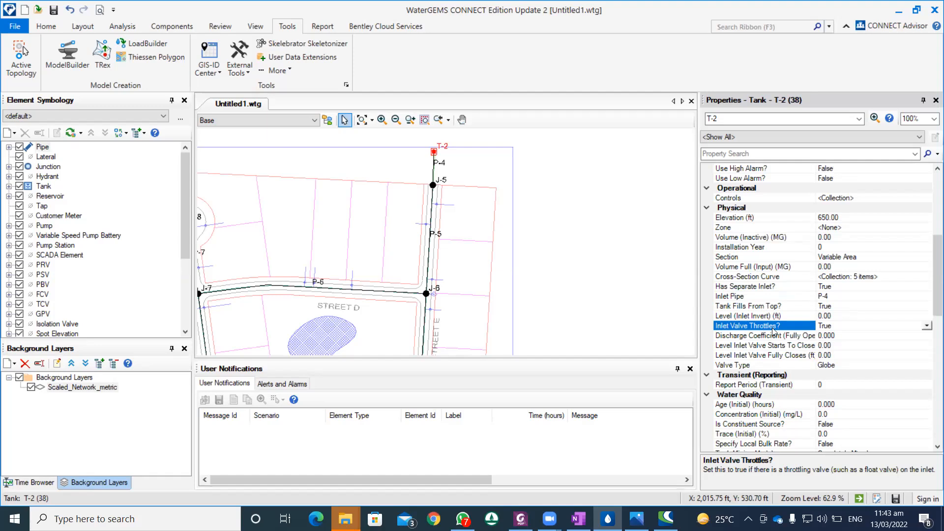
{"action": "left_click", "coordinate": [826, 316]}
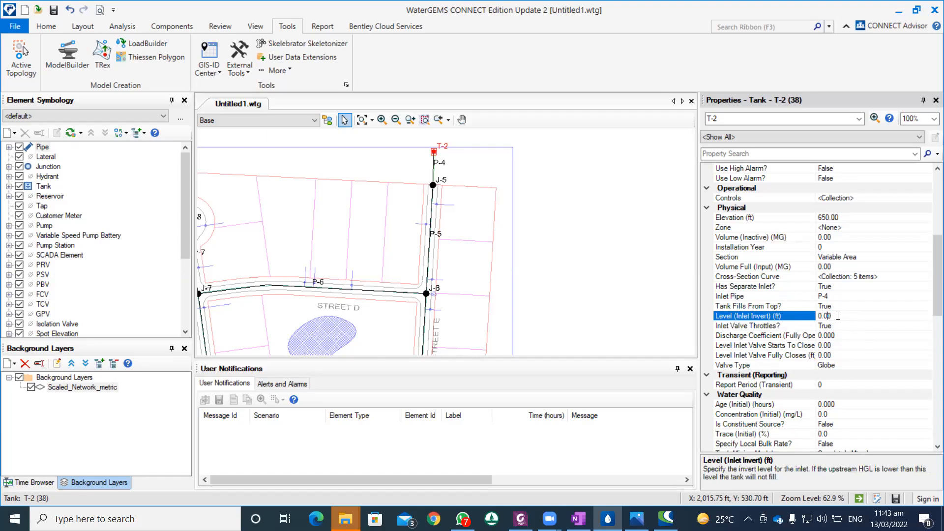
{"action": "left_click_drag", "start_coordinate": [839, 316], "coordinate": [819, 316]}
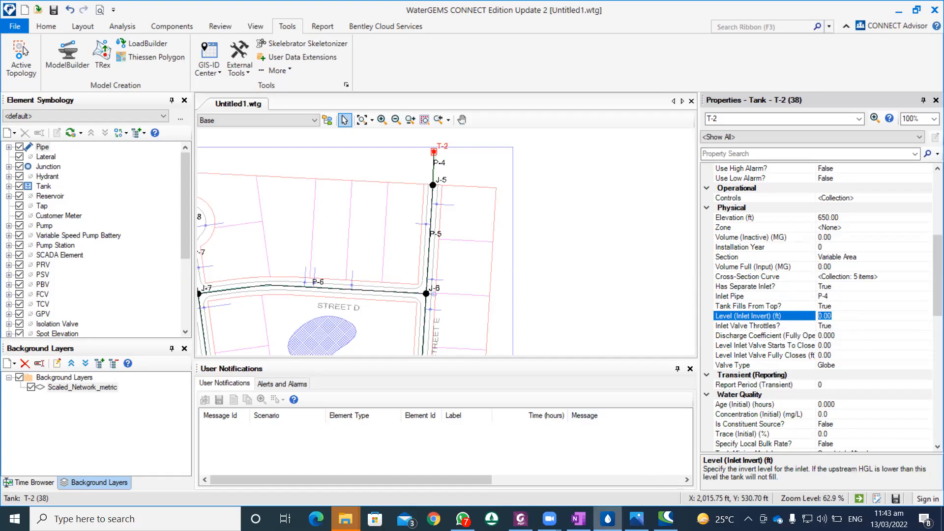
Step: Switch to OneNote and erase the labels, pipes, water source and other tanks, keeping the elevated tank with its supports and level marks
{"action": "left_click", "coordinate": [578, 519]}
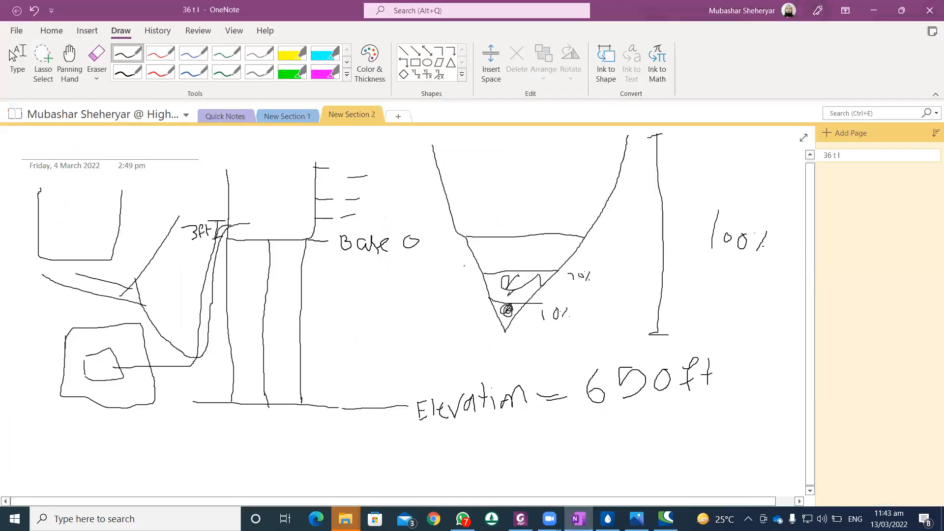
{"action": "left_click", "coordinate": [97, 64]}
{"action": "mouse_move", "coordinate": [377, 243]}
{"action": "left_mouse_down"}
{"action": "mouse_move", "coordinate": [353, 179]}
{"action": "mouse_move", "coordinate": [391, 169]}
{"action": "mouse_move", "coordinate": [417, 223]}
{"action": "mouse_move", "coordinate": [434, 157]}
{"action": "mouse_move", "coordinate": [509, 265]}
{"action": "mouse_move", "coordinate": [497, 228]}
{"action": "mouse_move", "coordinate": [567, 220]}
{"action": "mouse_move", "coordinate": [488, 307]}
{"action": "mouse_move", "coordinate": [520, 315]}
{"action": "mouse_move", "coordinate": [542, 333]}
{"action": "mouse_move", "coordinate": [603, 207]}
{"action": "mouse_move", "coordinate": [650, 151]}
{"action": "mouse_move", "coordinate": [666, 337]}
{"action": "mouse_move", "coordinate": [721, 361]}
{"action": "mouse_move", "coordinate": [659, 382]}
{"action": "mouse_move", "coordinate": [544, 388]}
{"action": "mouse_move", "coordinate": [457, 387]}
{"action": "mouse_move", "coordinate": [437, 368]}
{"action": "mouse_move", "coordinate": [553, 391]}
{"action": "mouse_move", "coordinate": [678, 264]}
{"action": "mouse_move", "coordinate": [737, 261]}
{"action": "mouse_move", "coordinate": [496, 314]}
{"action": "mouse_move", "coordinate": [392, 392]}
{"action": "mouse_move", "coordinate": [349, 409]}
{"action": "mouse_move", "coordinate": [396, 405]}
{"action": "mouse_move", "coordinate": [373, 420]}
{"action": "mouse_move", "coordinate": [99, 418]}
{"action": "mouse_move", "coordinate": [103, 388]}
{"action": "mouse_move", "coordinate": [69, 351]}
{"action": "mouse_move", "coordinate": [54, 387]}
{"action": "mouse_move", "coordinate": [134, 256]}
{"action": "mouse_move", "coordinate": [109, 232]}
{"action": "mouse_move", "coordinate": [68, 298]}
{"action": "mouse_move", "coordinate": [145, 202]}
{"action": "mouse_move", "coordinate": [48, 245]}
{"action": "mouse_move", "coordinate": [41, 200]}
{"action": "mouse_move", "coordinate": [158, 258]}
{"action": "mouse_move", "coordinate": [196, 233]}
{"action": "left_mouse_up"}
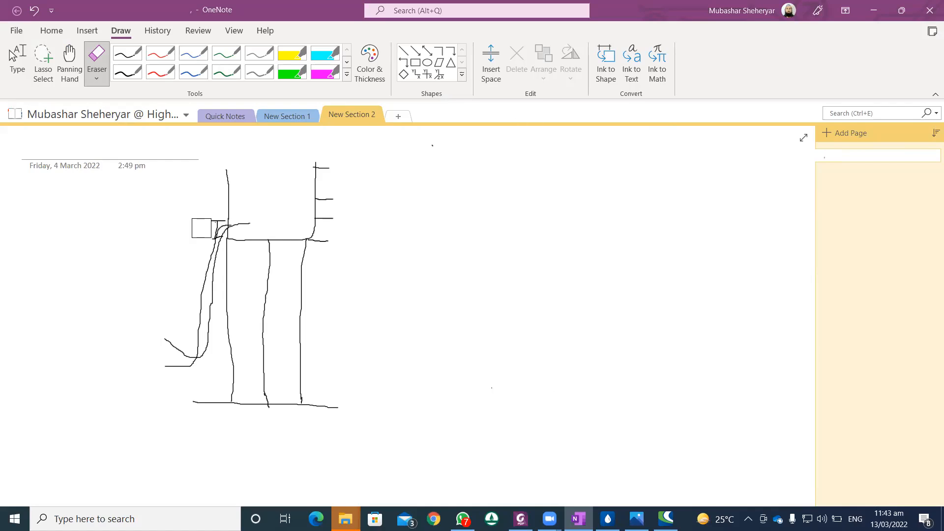
{"action": "mouse_move", "coordinate": [202, 228]}
{"action": "left_mouse_down"}
{"action": "mouse_move", "coordinate": [203, 314]}
{"action": "mouse_move", "coordinate": [162, 303]}
{"action": "mouse_move", "coordinate": [192, 366]}
{"action": "left_mouse_up"}
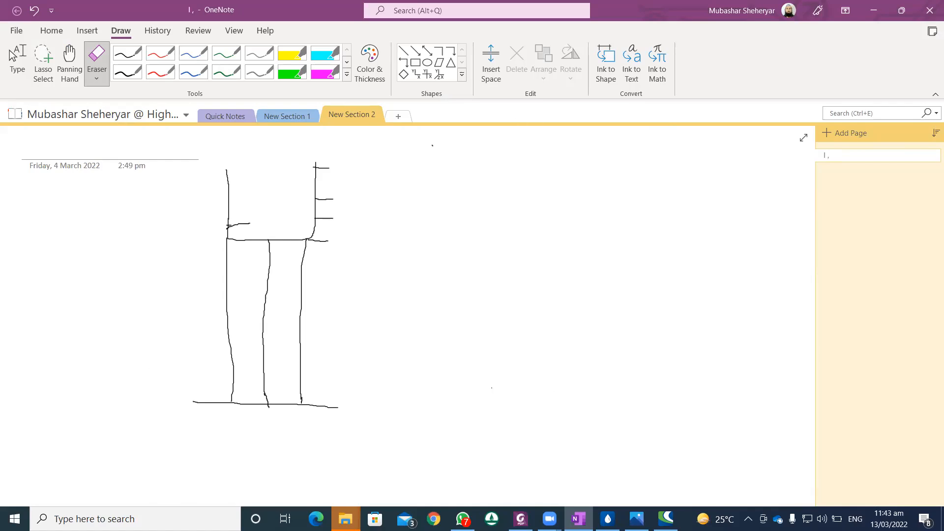
Step: Check tank T-2's inlet invert level in WaterGEMS, and return to OneNote with the black pen selected for sketching
{"action": "left_click", "coordinate": [608, 519]}
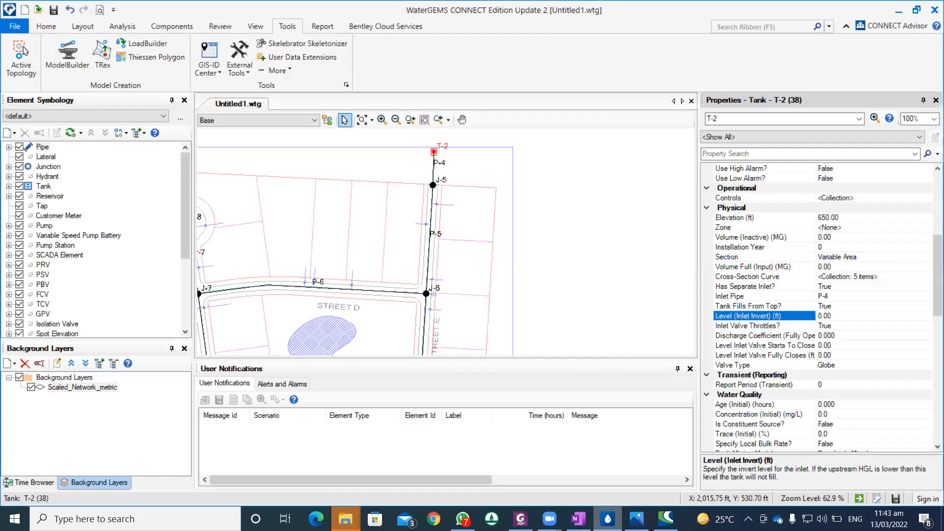
{"action": "left_click", "coordinate": [579, 519]}
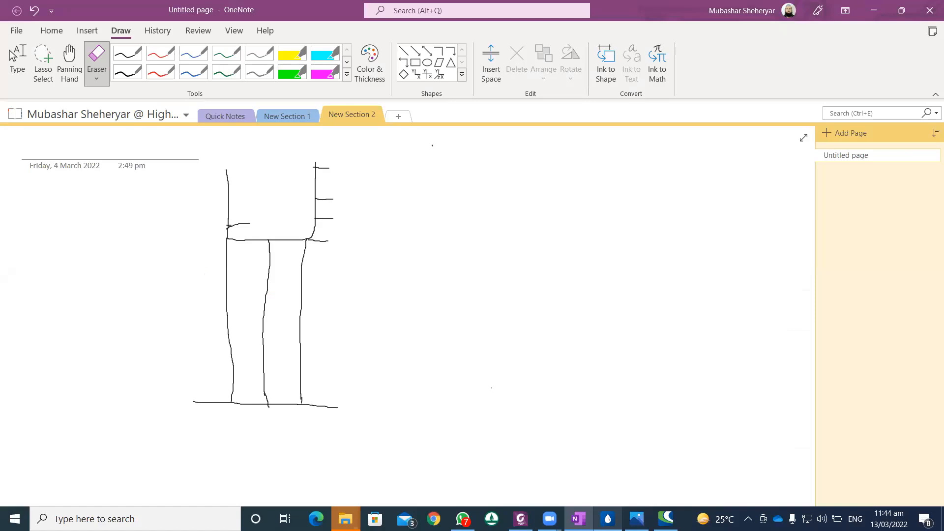
{"action": "left_click", "coordinate": [128, 53]}
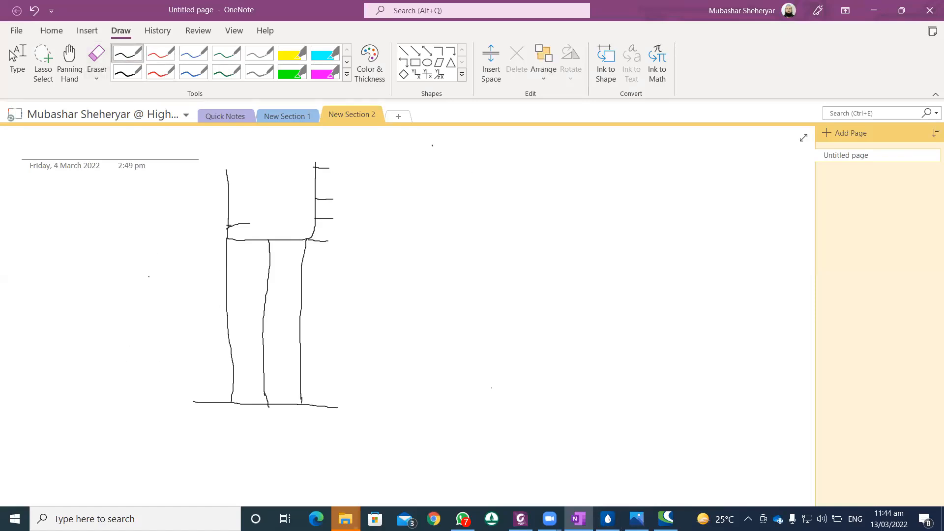